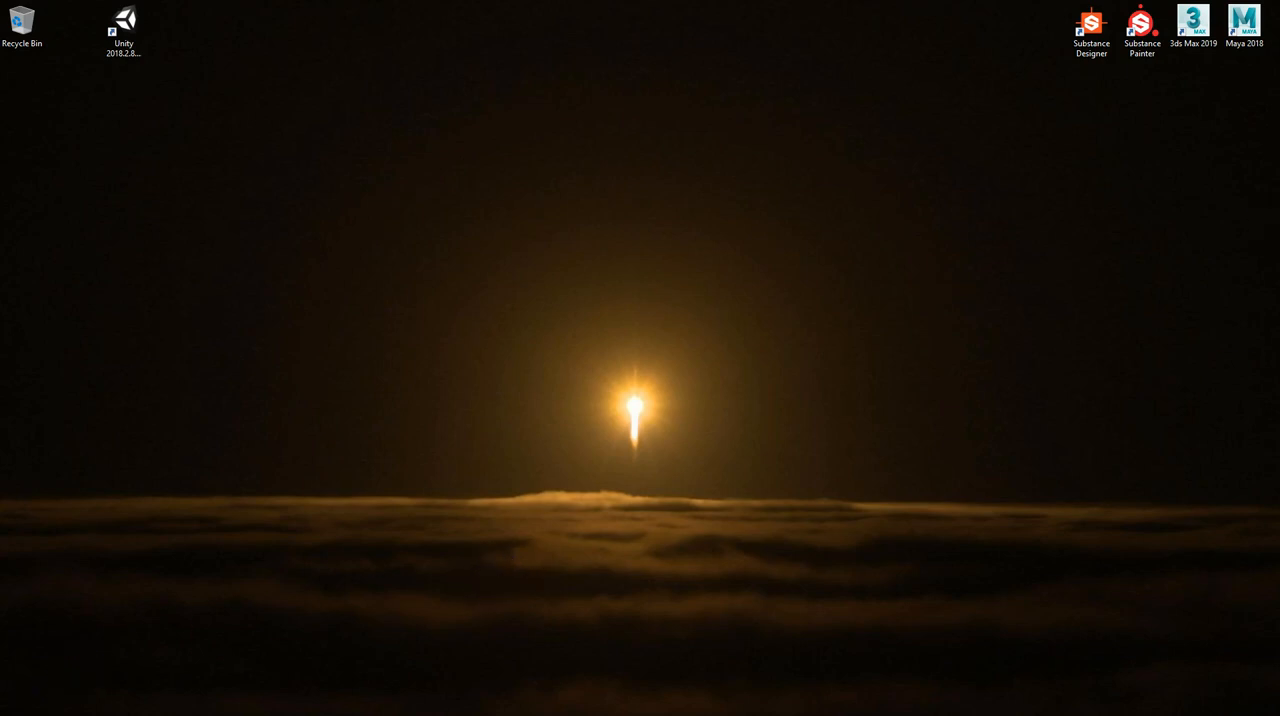
# Open Maya 2018 and switch it to the Modeling menu set and the Maya Classic workspace
pyautogui.click(1242, 24)
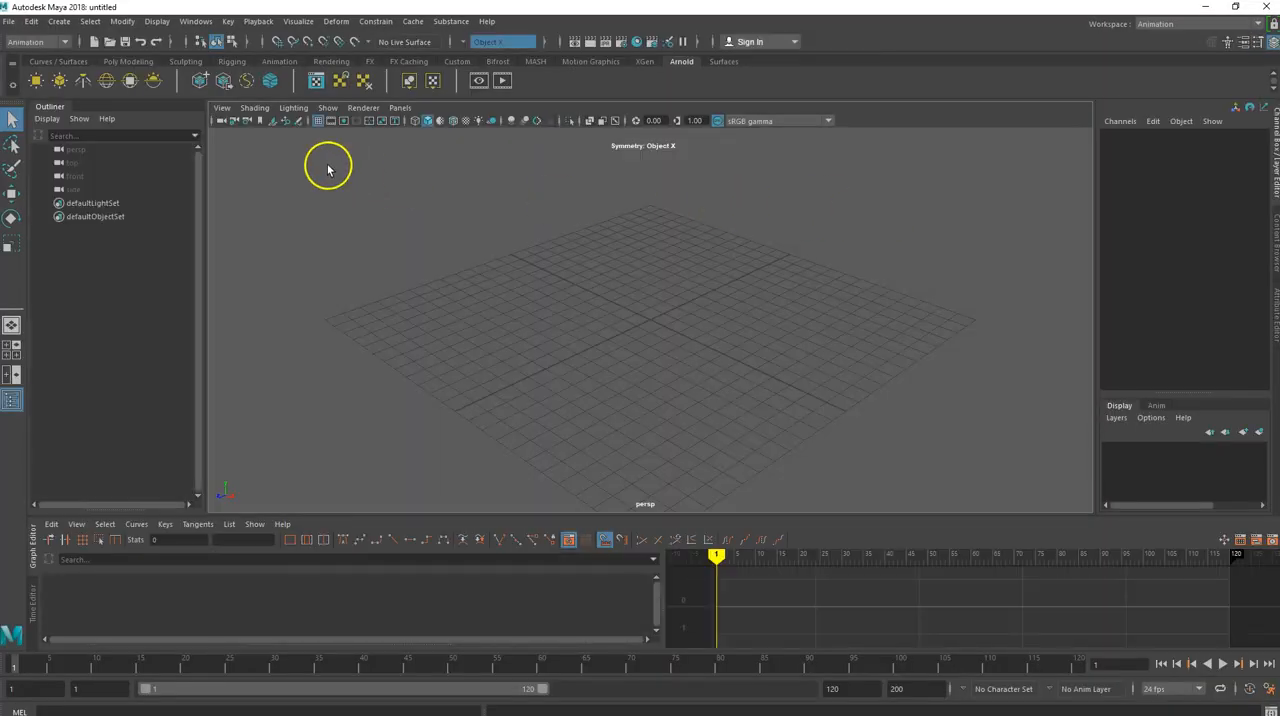
pyautogui.click(65, 42)
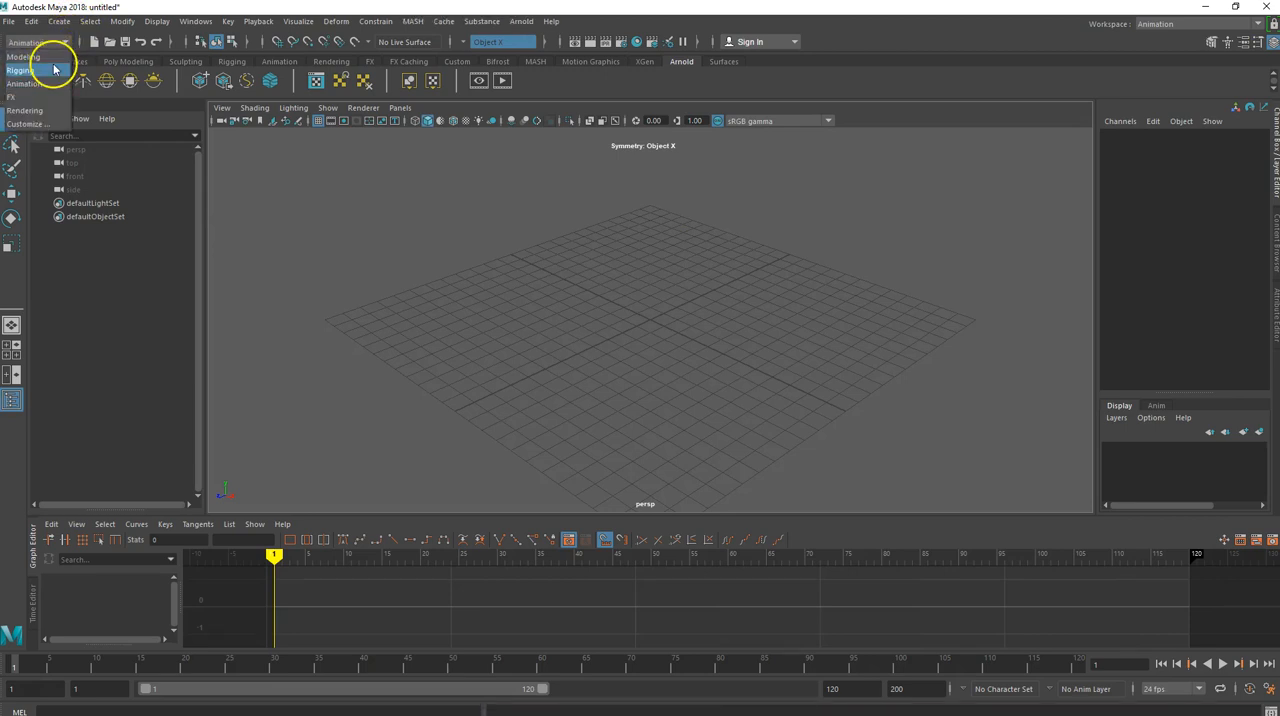
pyautogui.click(54, 57)
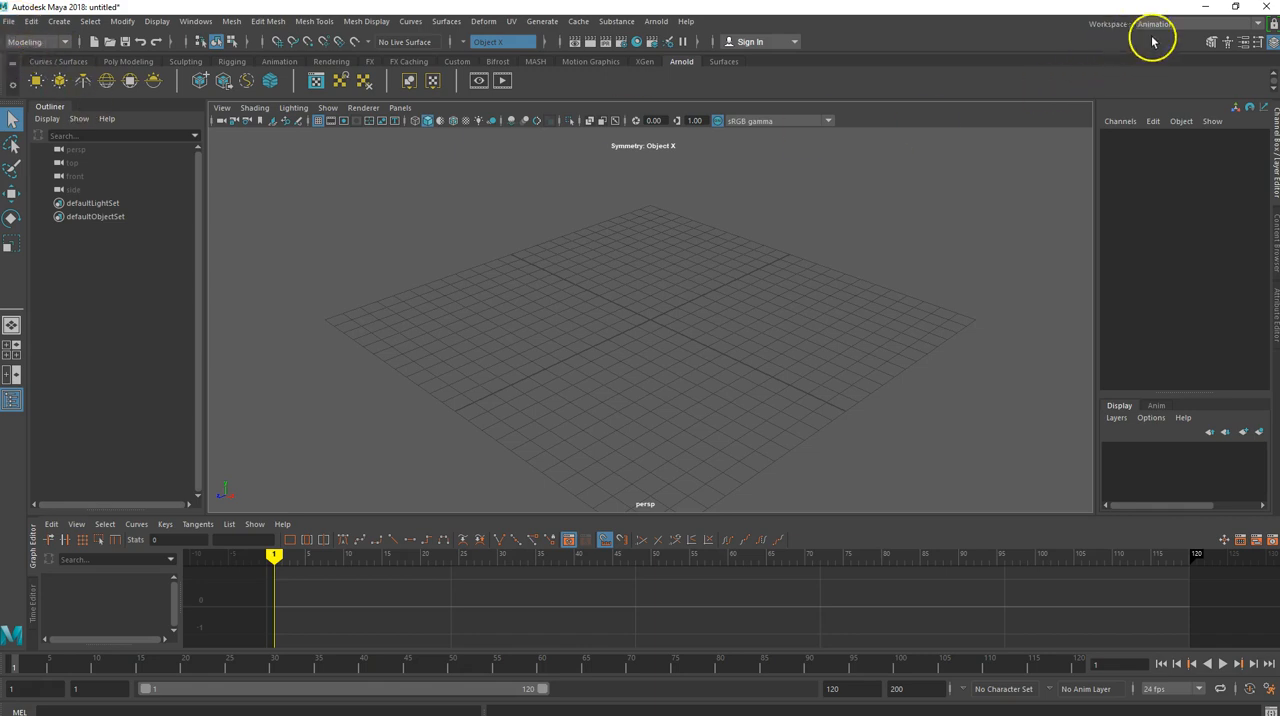
pyautogui.click(1232, 24)
pyautogui.click(1160, 40)
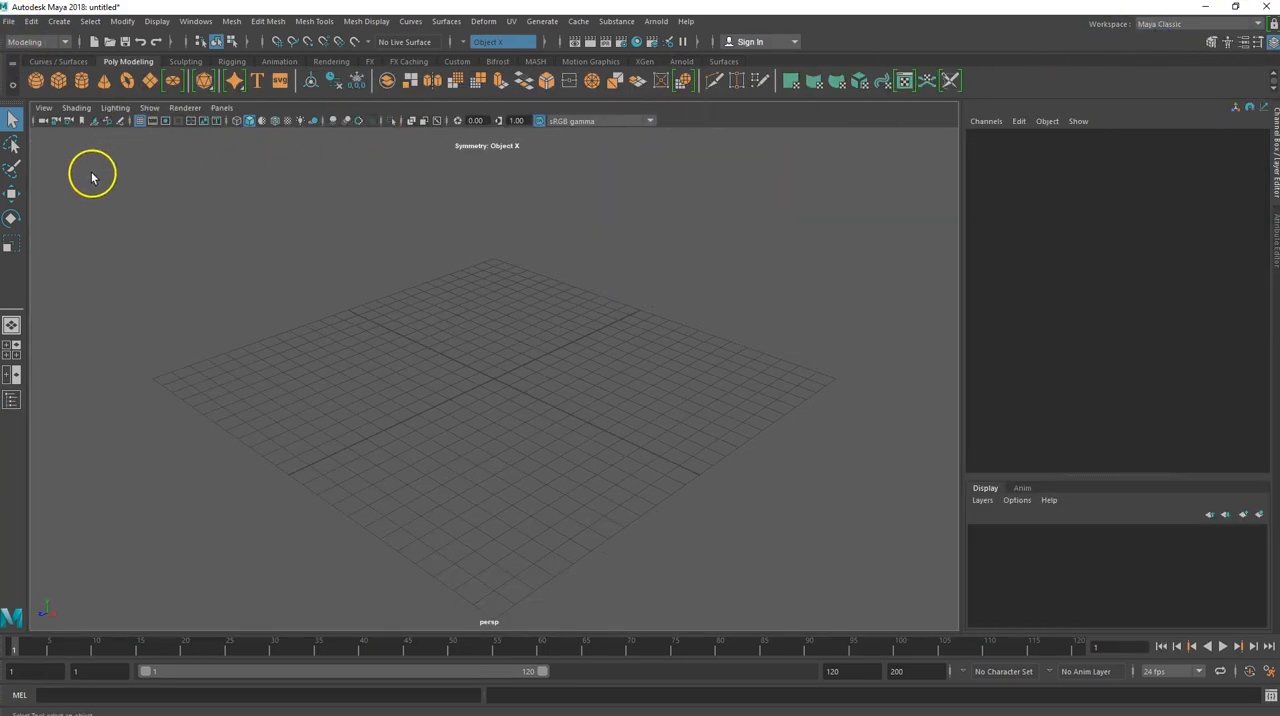
# Create a new project called nCloth_Demos in E:/Maya Projects with the default folder locations
pyautogui.click(10, 23)
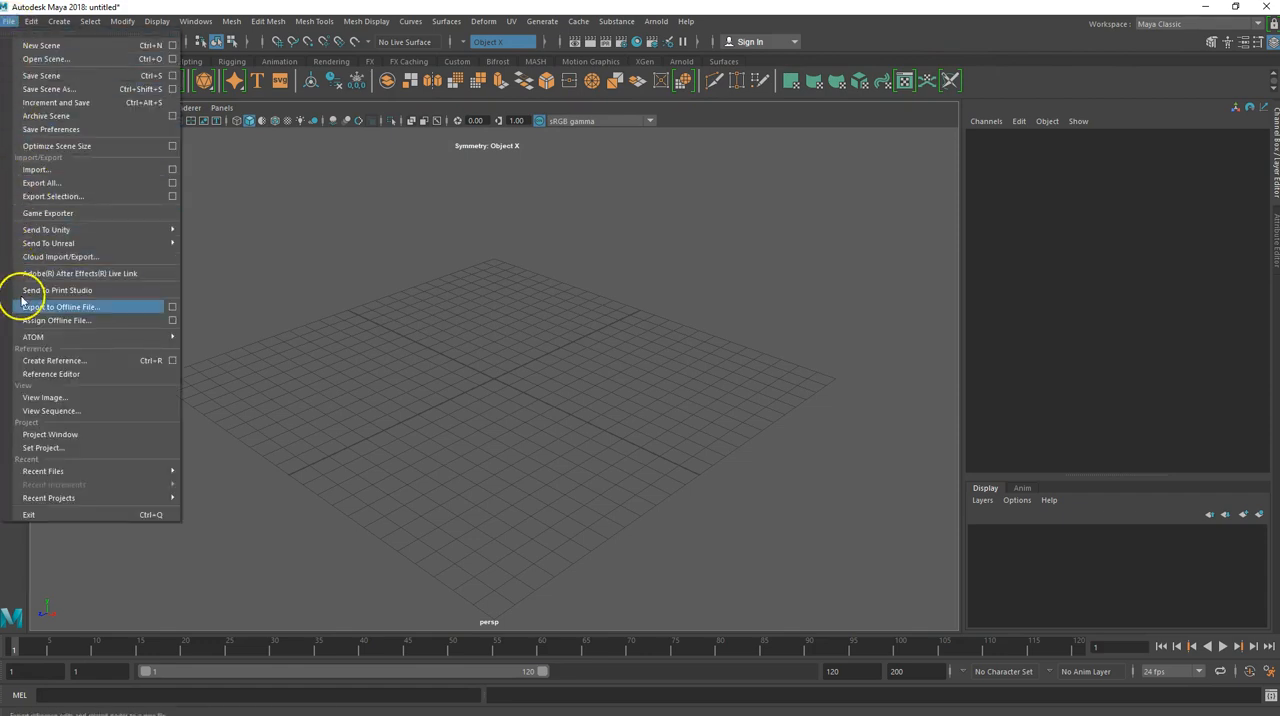
pyautogui.click(54, 436)
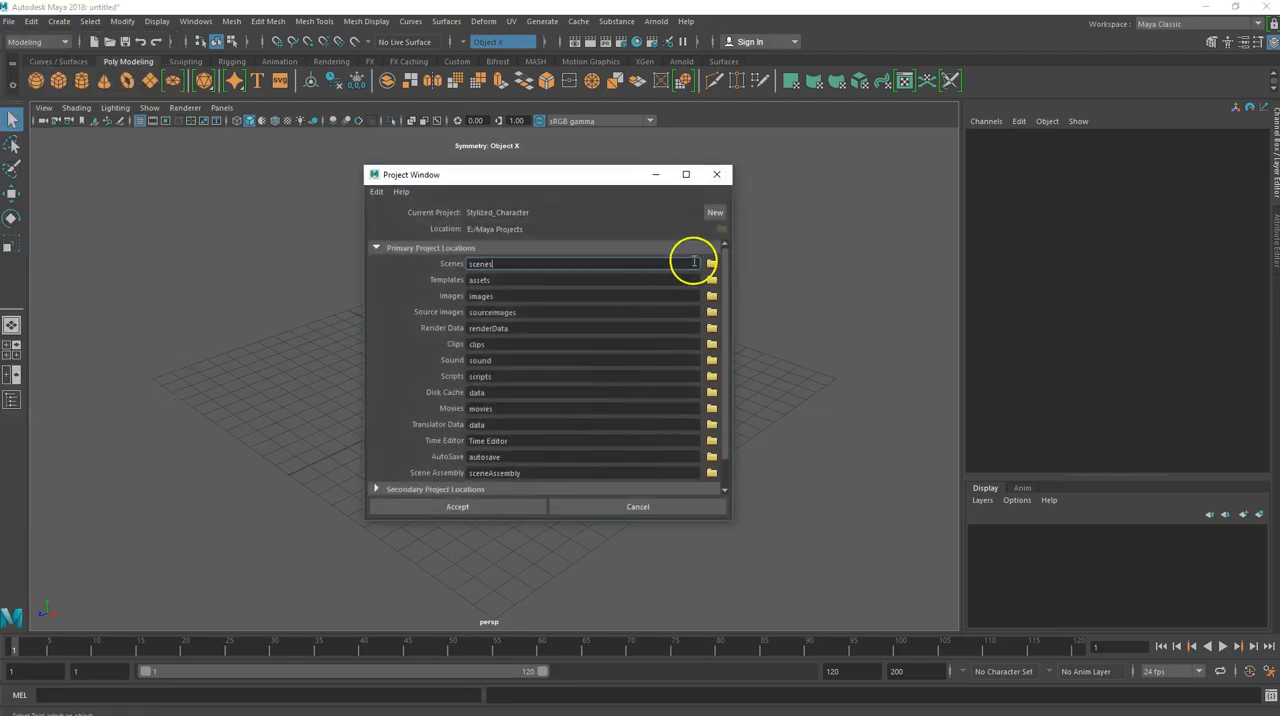
pyautogui.click(715, 214)
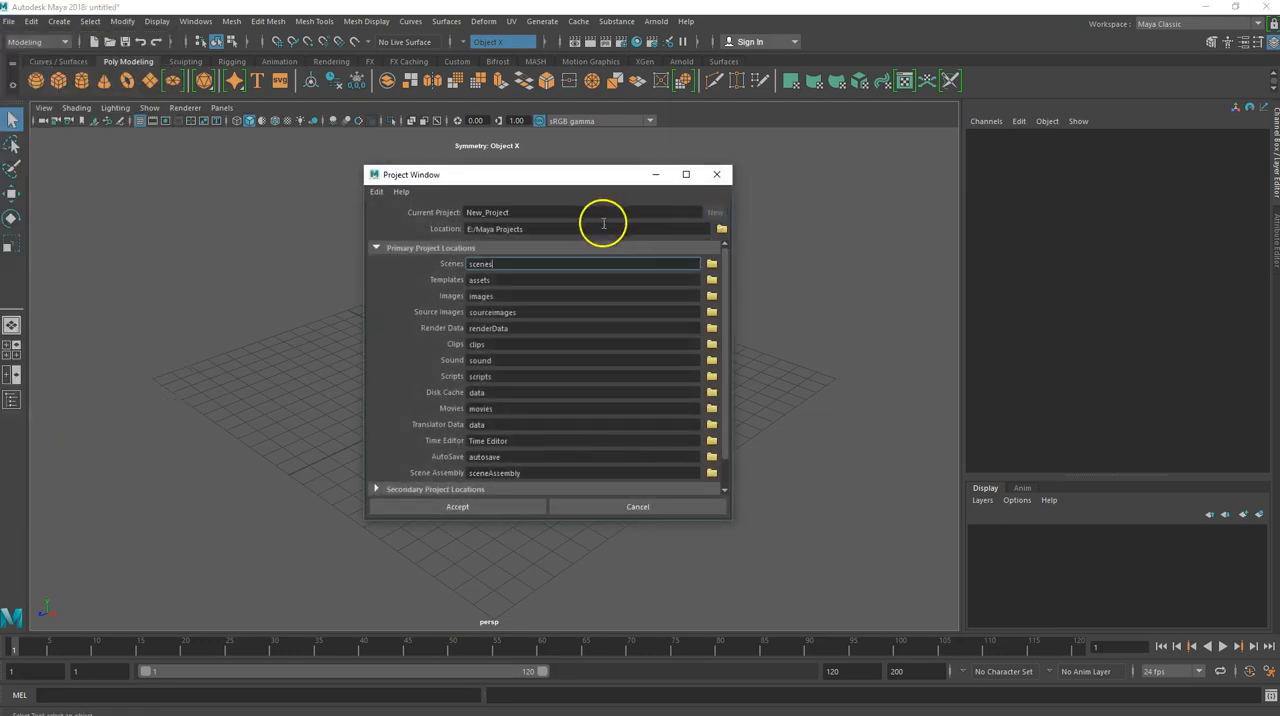
pyautogui.click(541, 210)
pyautogui.doubleClick(538, 211)
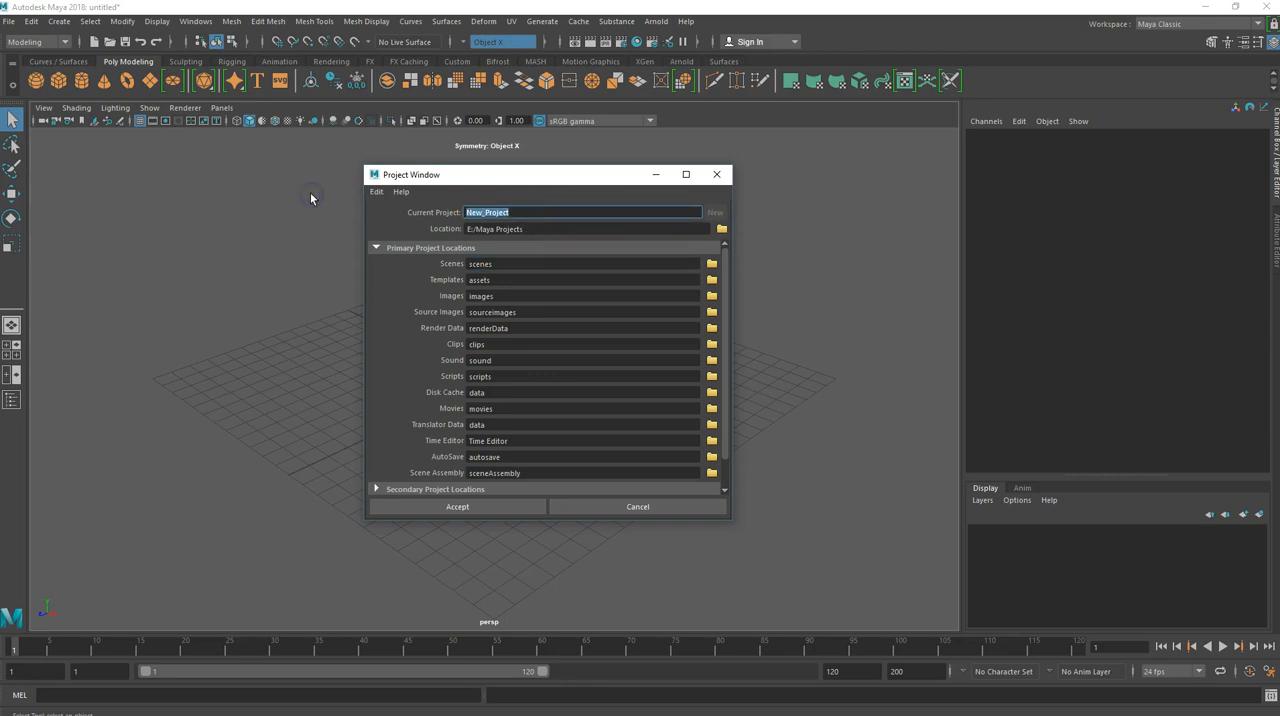
pyautogui.write('nCloth_Demo')
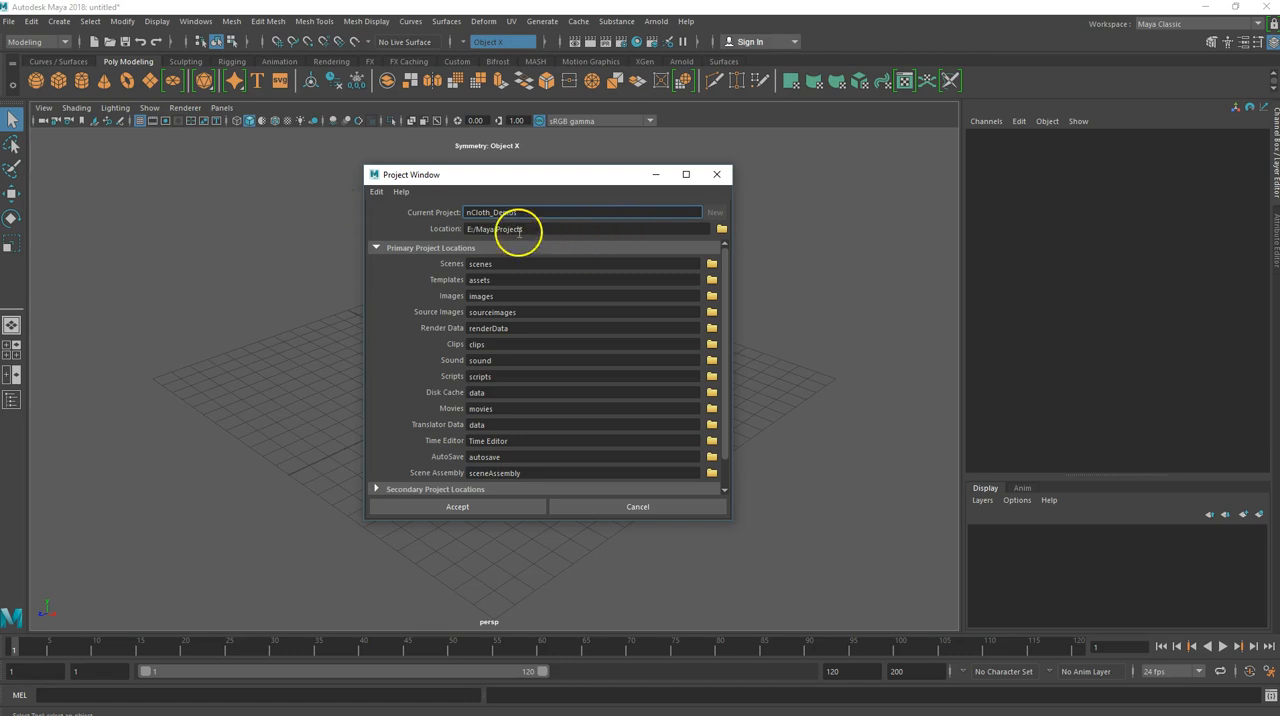
pyautogui.write('s')
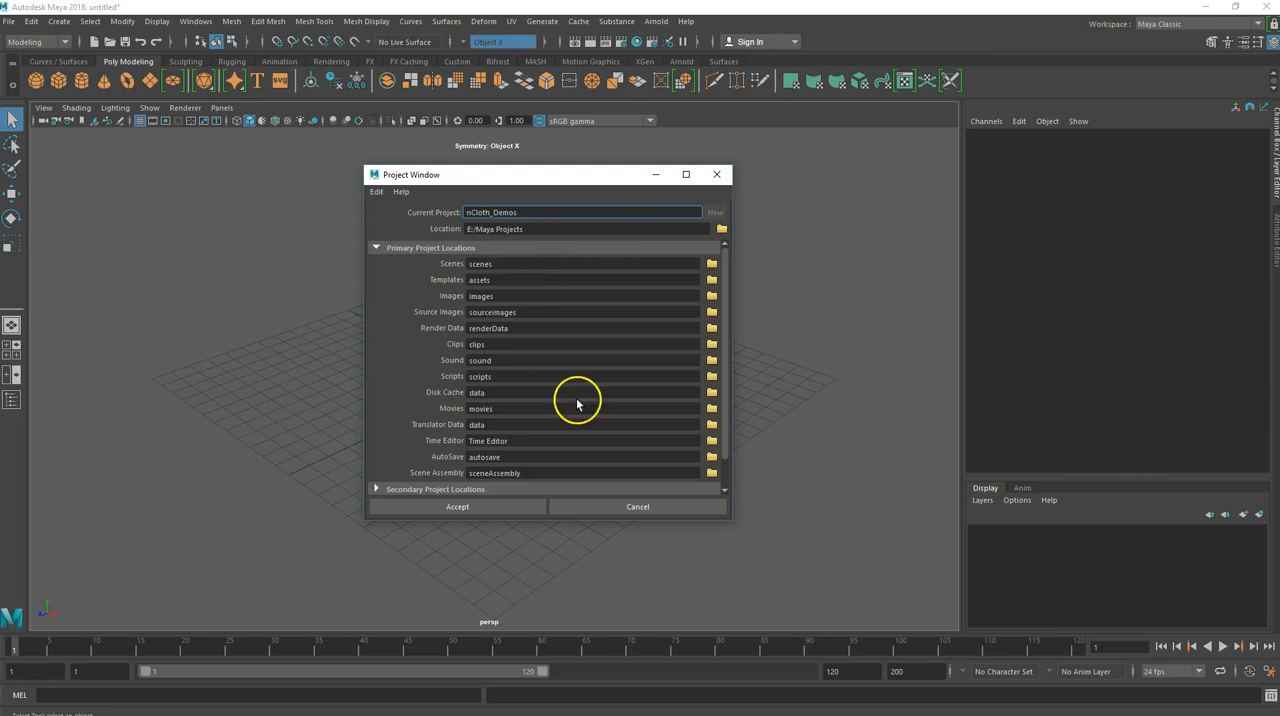
pyautogui.click(493, 506)
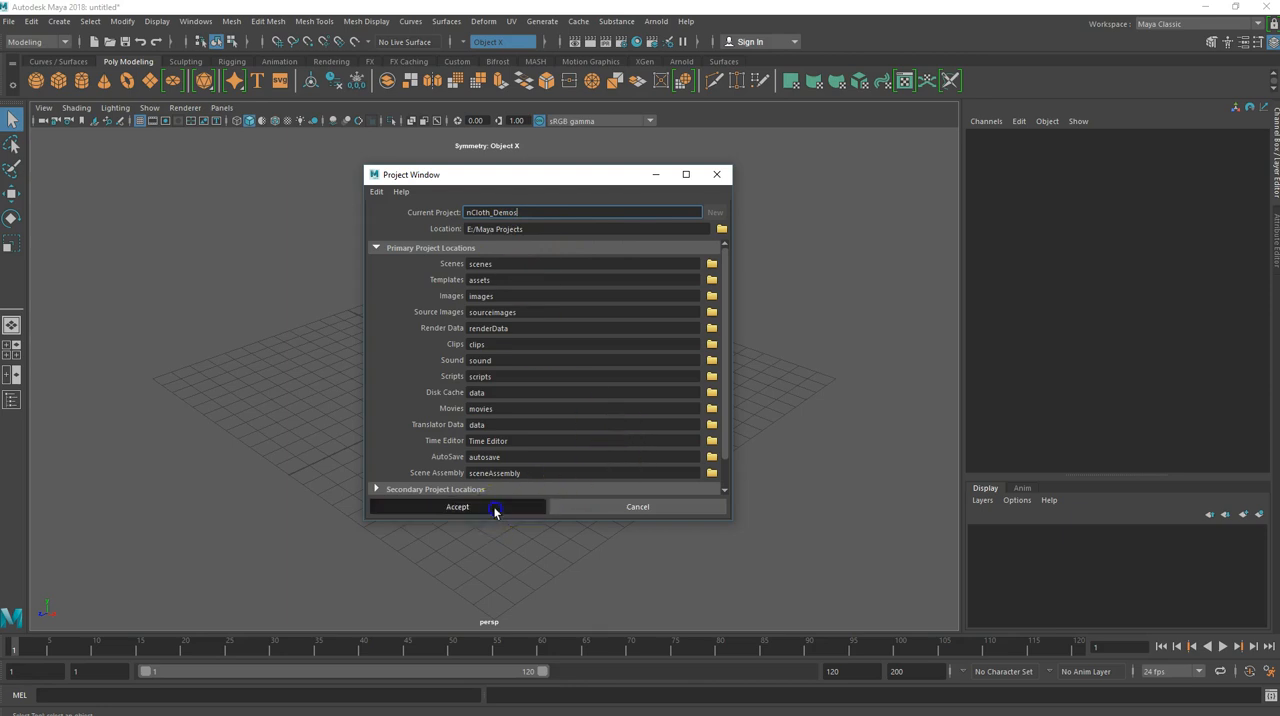
# Set the nCloth_Demos folder as the current project
pyautogui.click(8, 20)
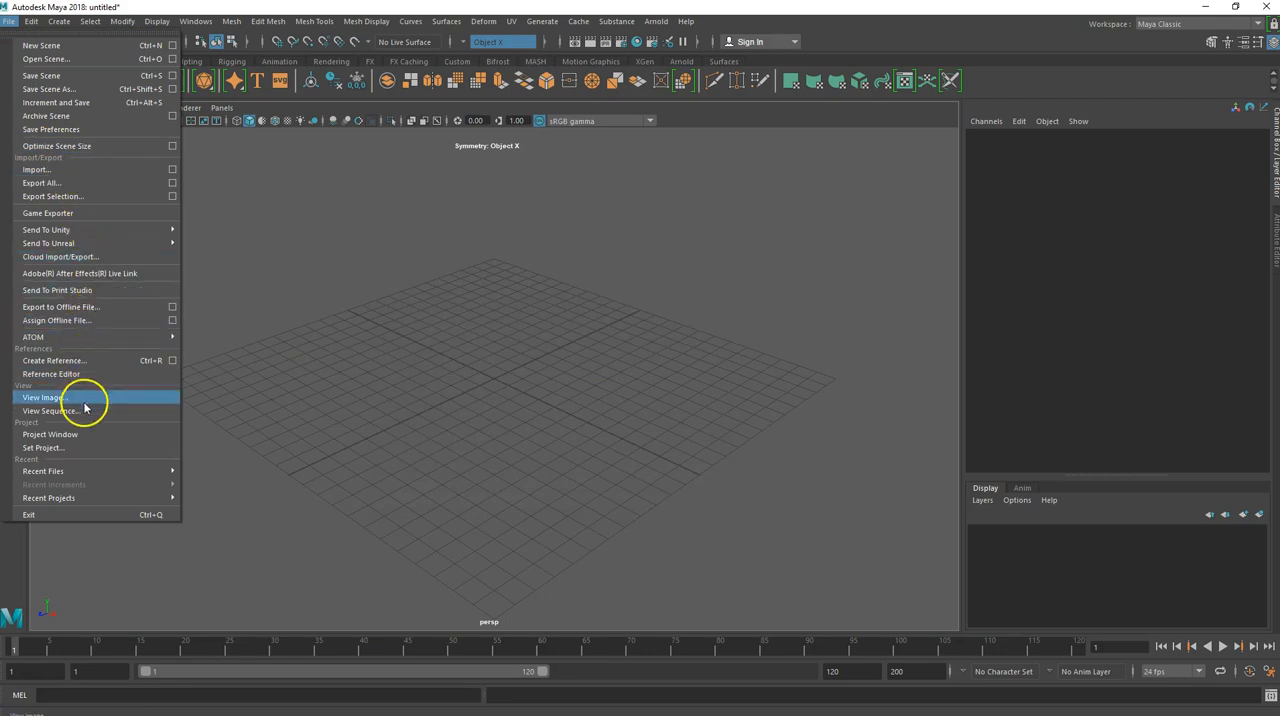
pyautogui.click(40, 447)
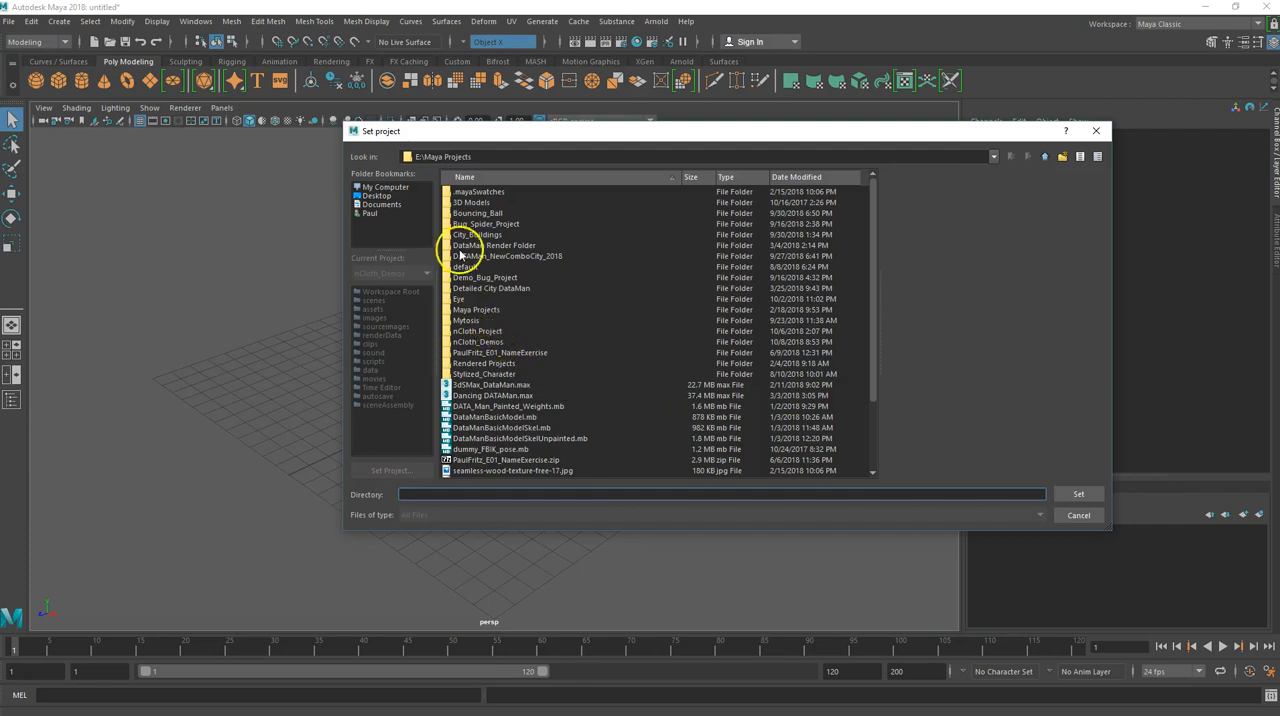
pyautogui.click(470, 342)
pyautogui.click(1078, 494)
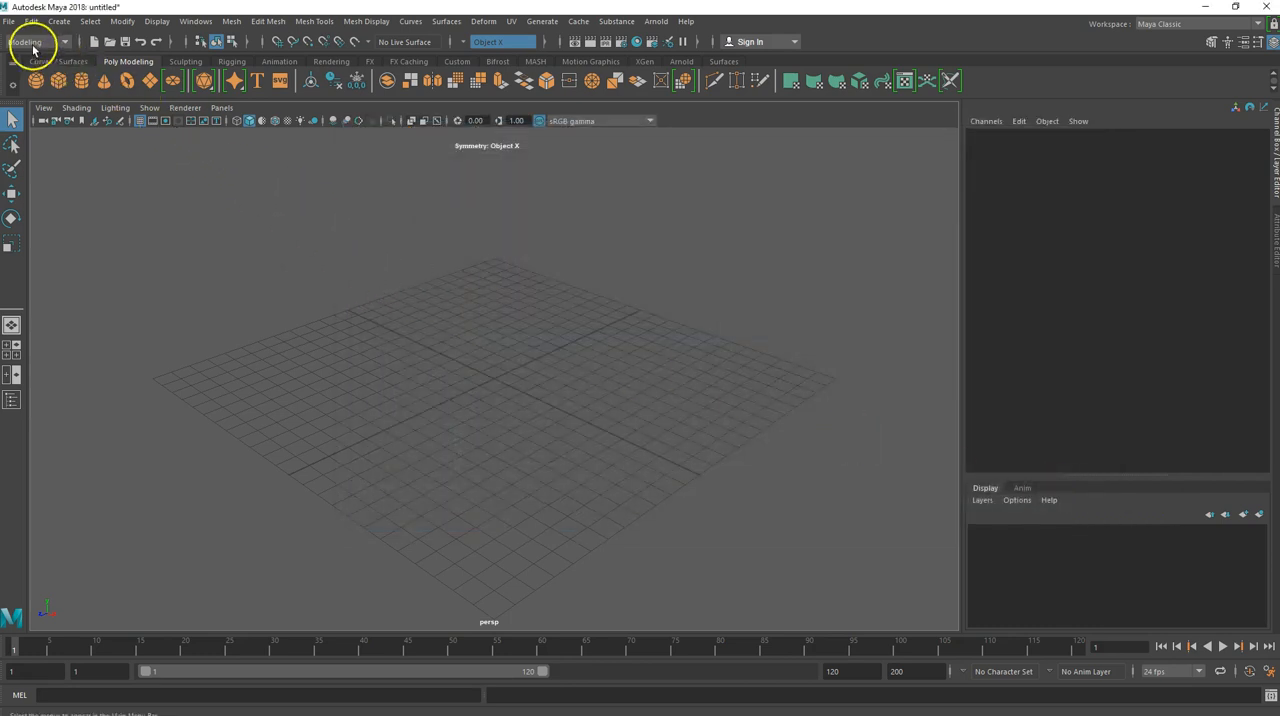
# Save the scene as nCloth_Table in the project's scenes folder as a Maya Binary file
pyautogui.click(9, 22)
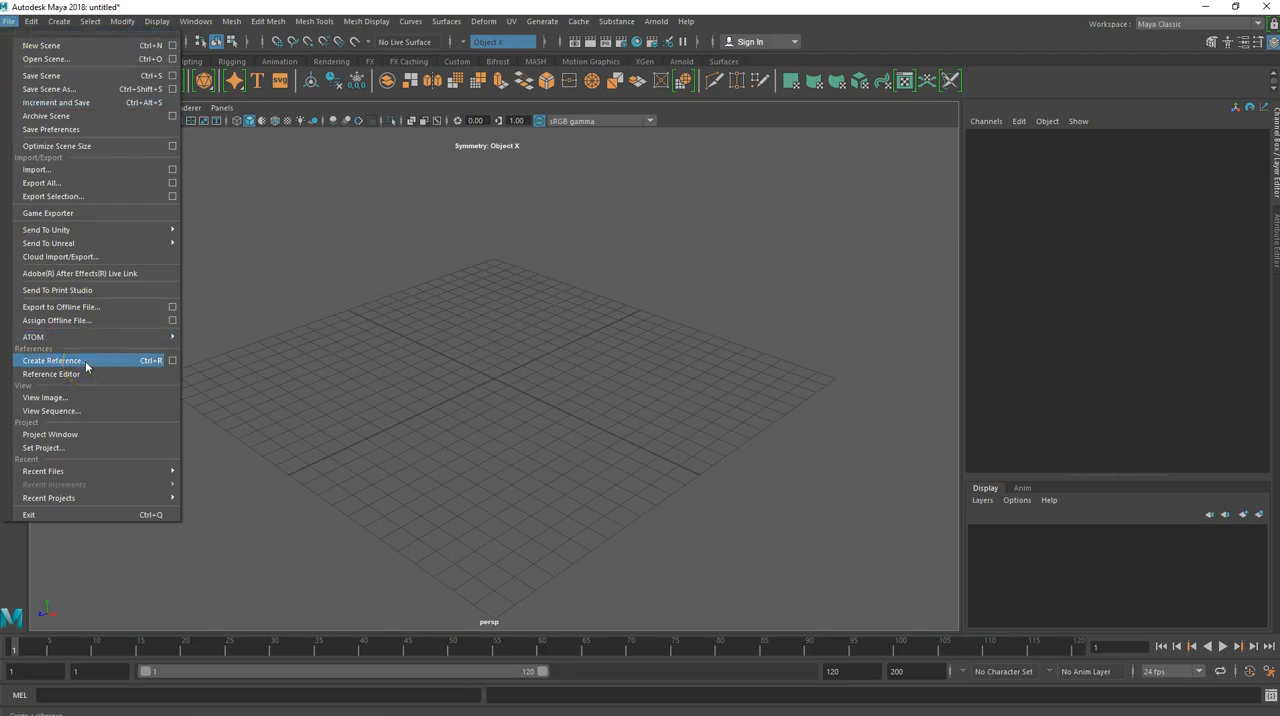
pyautogui.click(30, 89)
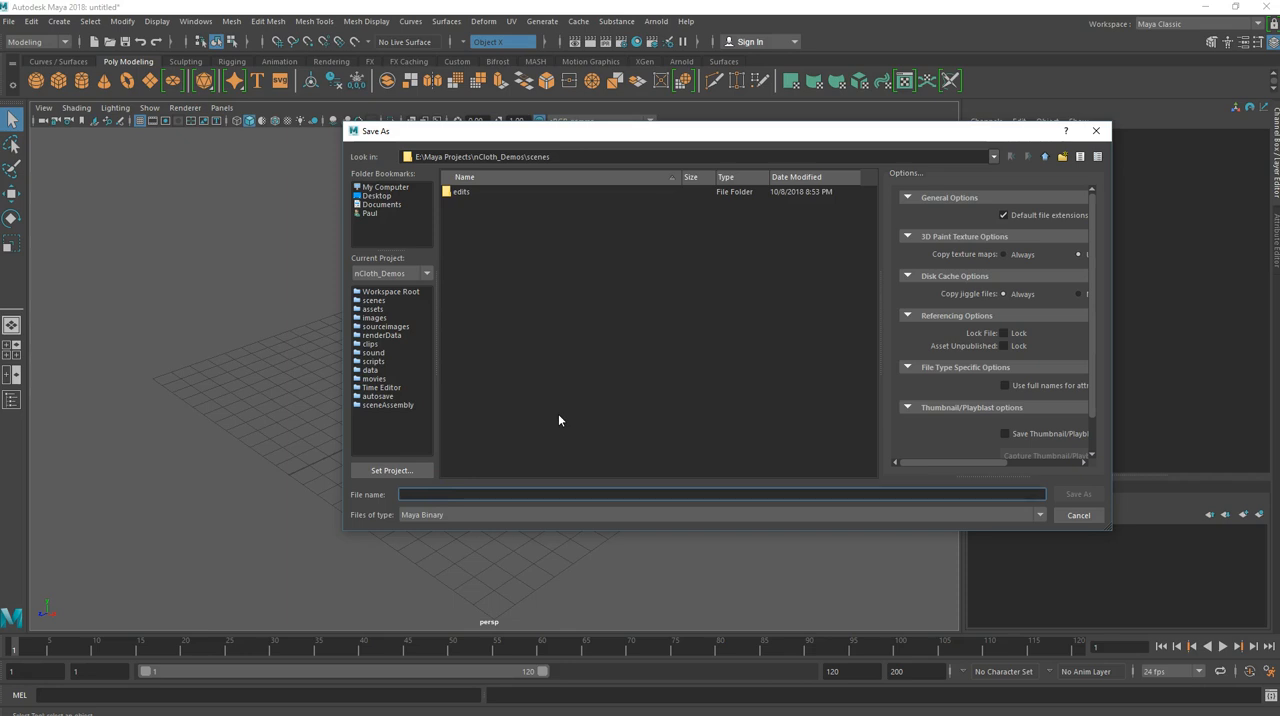
pyautogui.write('nCloth_Table')
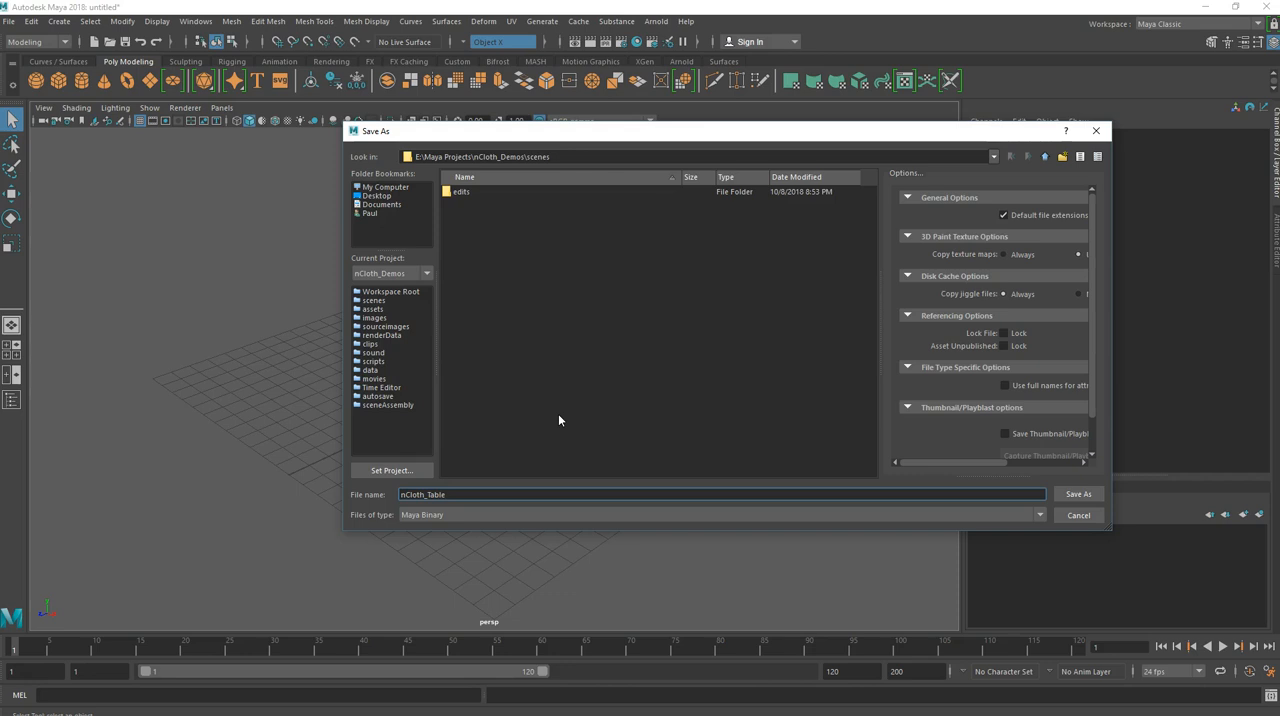
pyautogui.click(1088, 494)
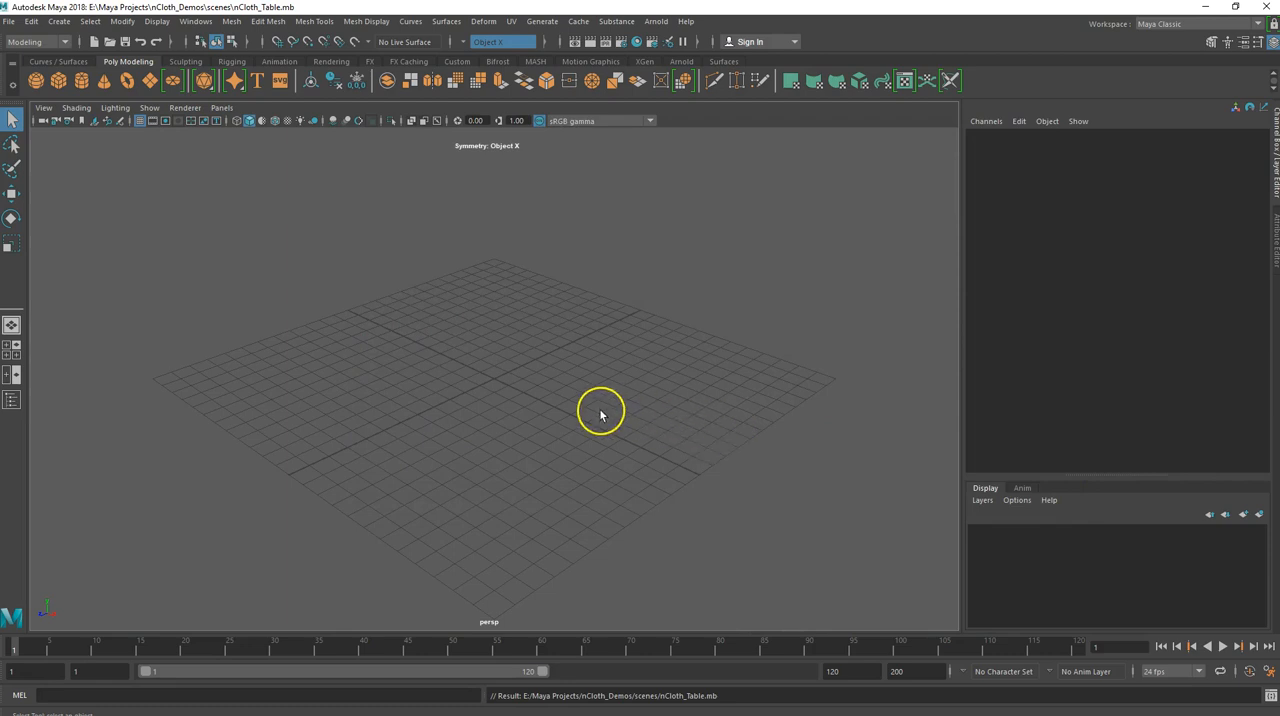
# Create a polygon cylinder and scale it into a flat disc, about 4.25 in X and Z and about 0.25 in Y
pyautogui.moveTo(471, 386)
pyautogui.keyDown('alt'); pyautogui.mouseDown()
pyautogui.moveTo(509, 371)
pyautogui.moveTo(494, 389)
pyautogui.moveTo(454, 390)
pyautogui.moveTo(466, 382)
pyautogui.mouseUp(); pyautogui.keyUp('alt')
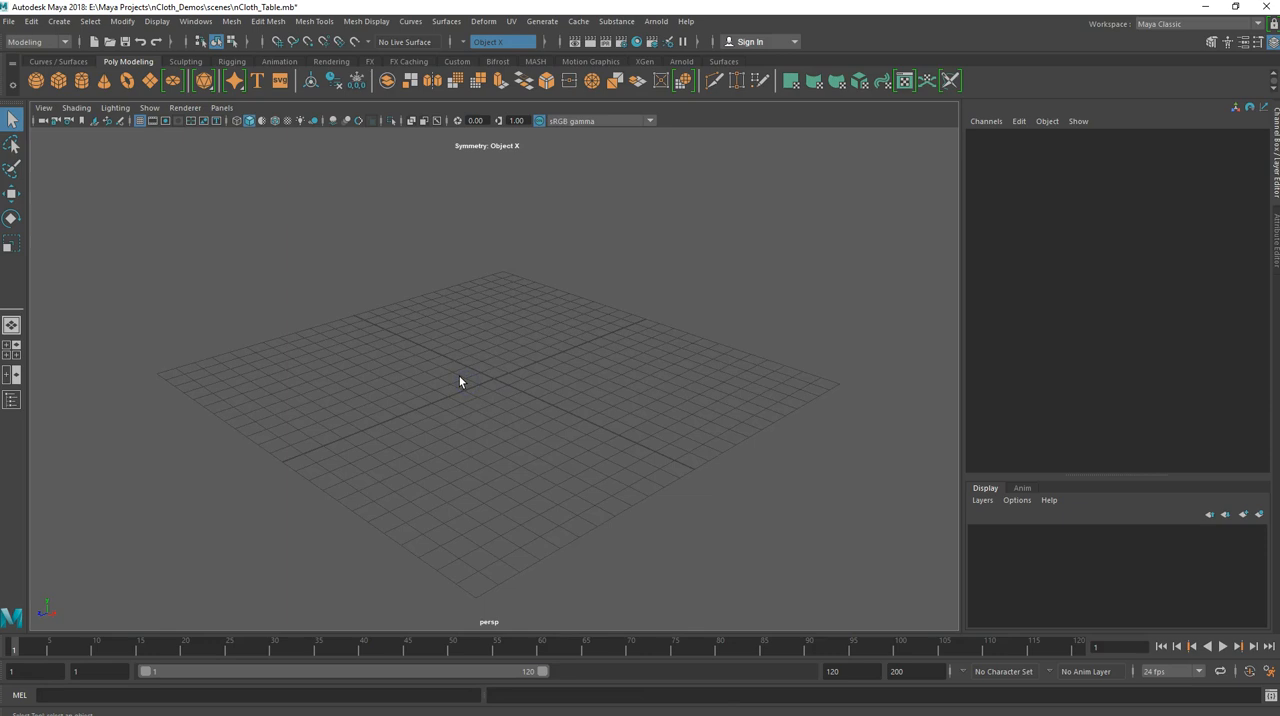
pyautogui.click(81, 81)
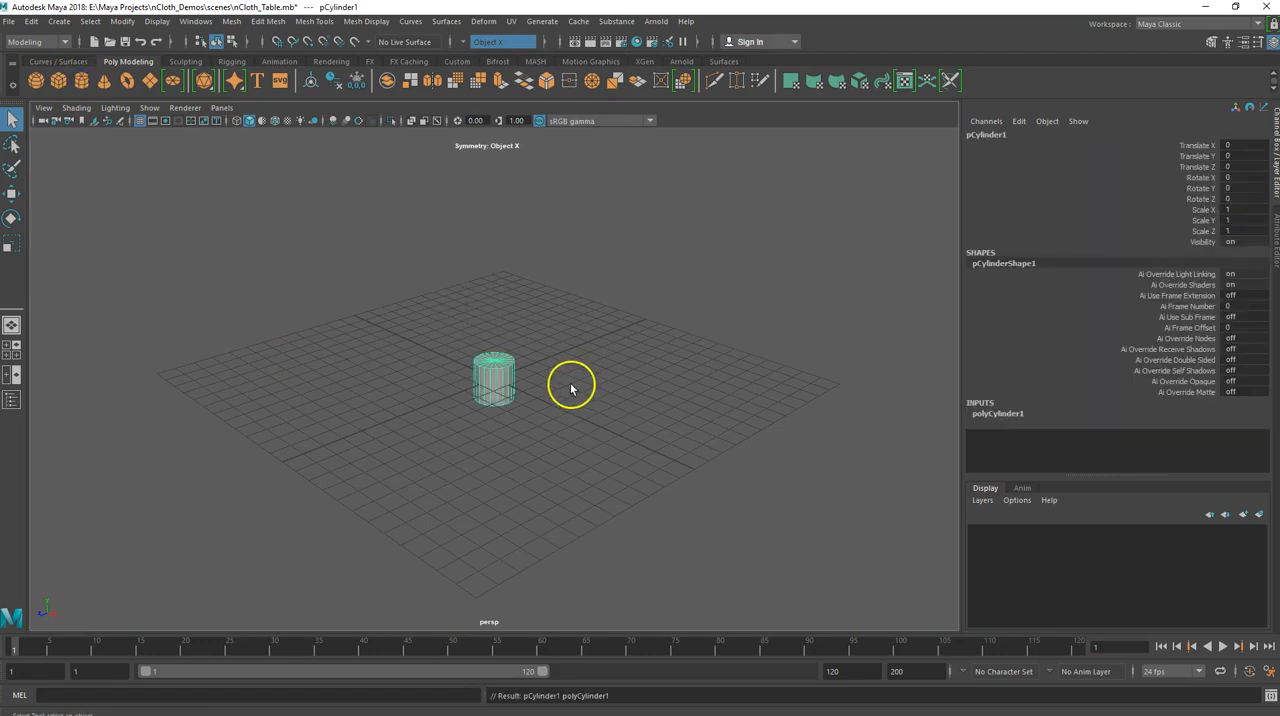
pyautogui.press('r')
pyautogui.moveTo(484, 367); pyautogui.dragTo(608, 323)
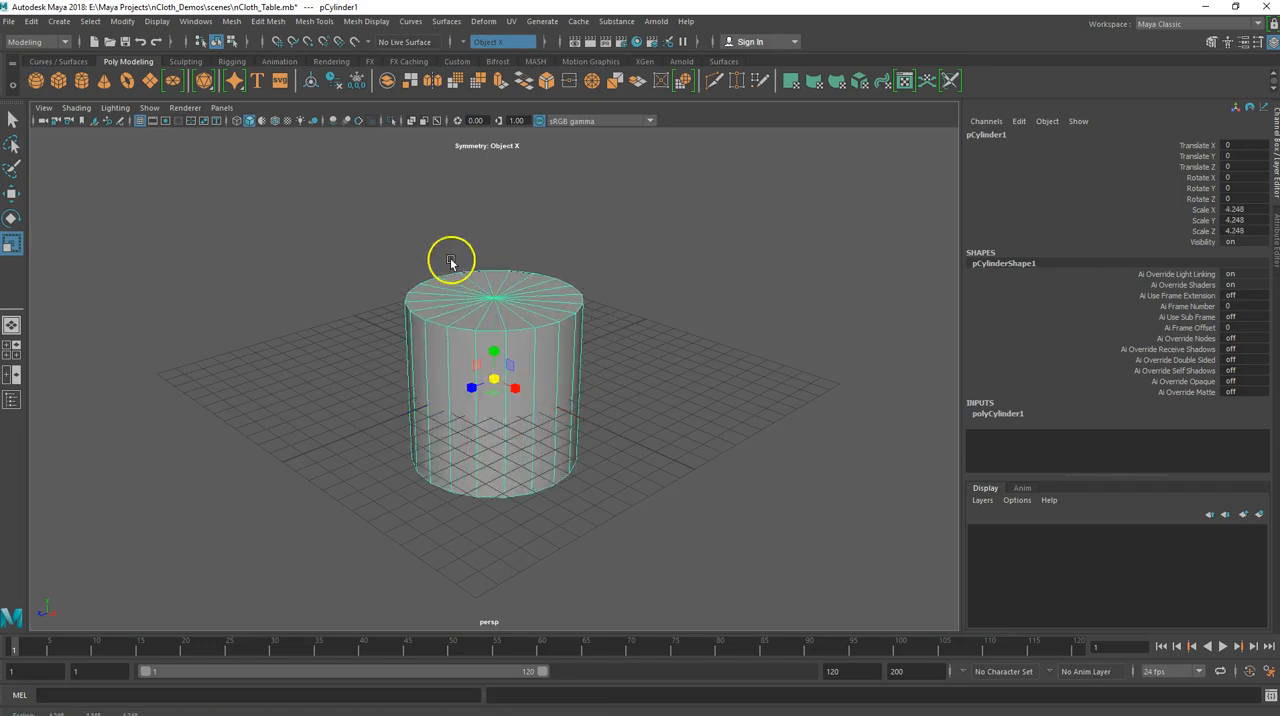
pyautogui.moveTo(499, 350); pyautogui.dragTo(498, 379)
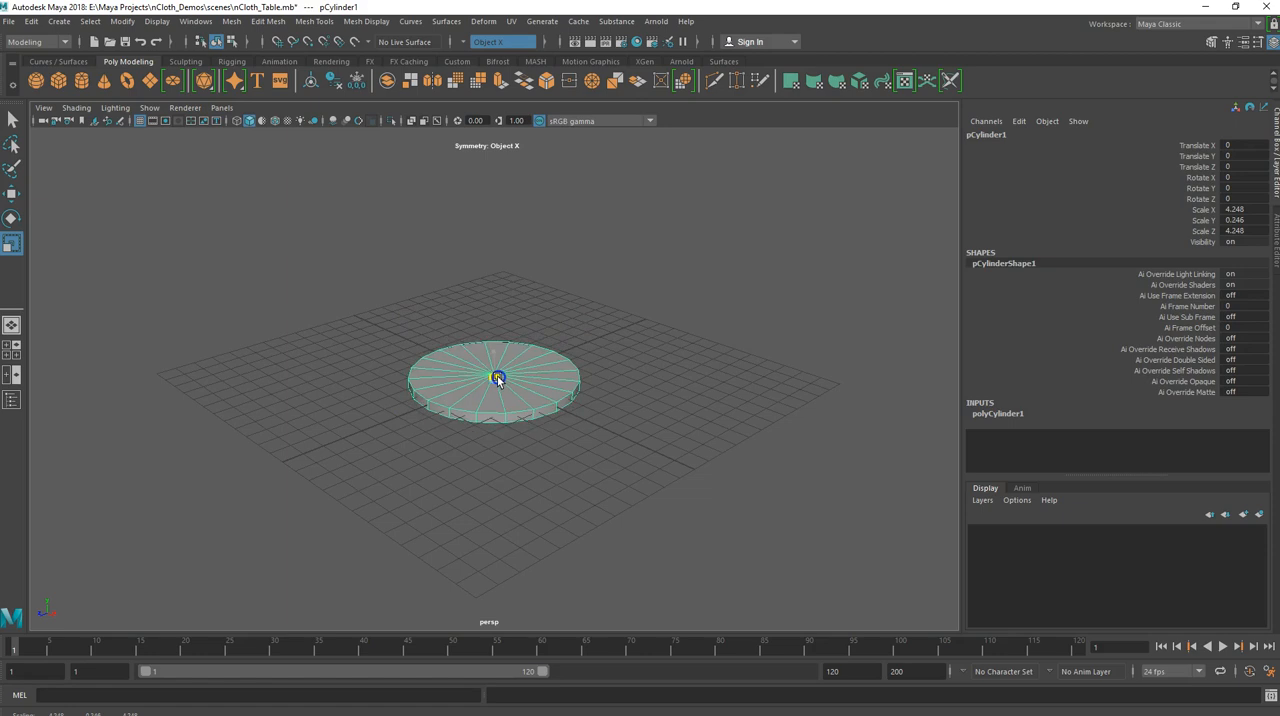
# Raise the flattened cylinder above the grid to a Translate Y of about 3.16
pyautogui.keyDown('alt'); pyautogui.moveTo(494, 429); pyautogui.dragTo(547, 443); pyautogui.keyUp('alt')
pyautogui.press('w')
pyautogui.moveTo(491, 334); pyautogui.dragTo(494, 282)
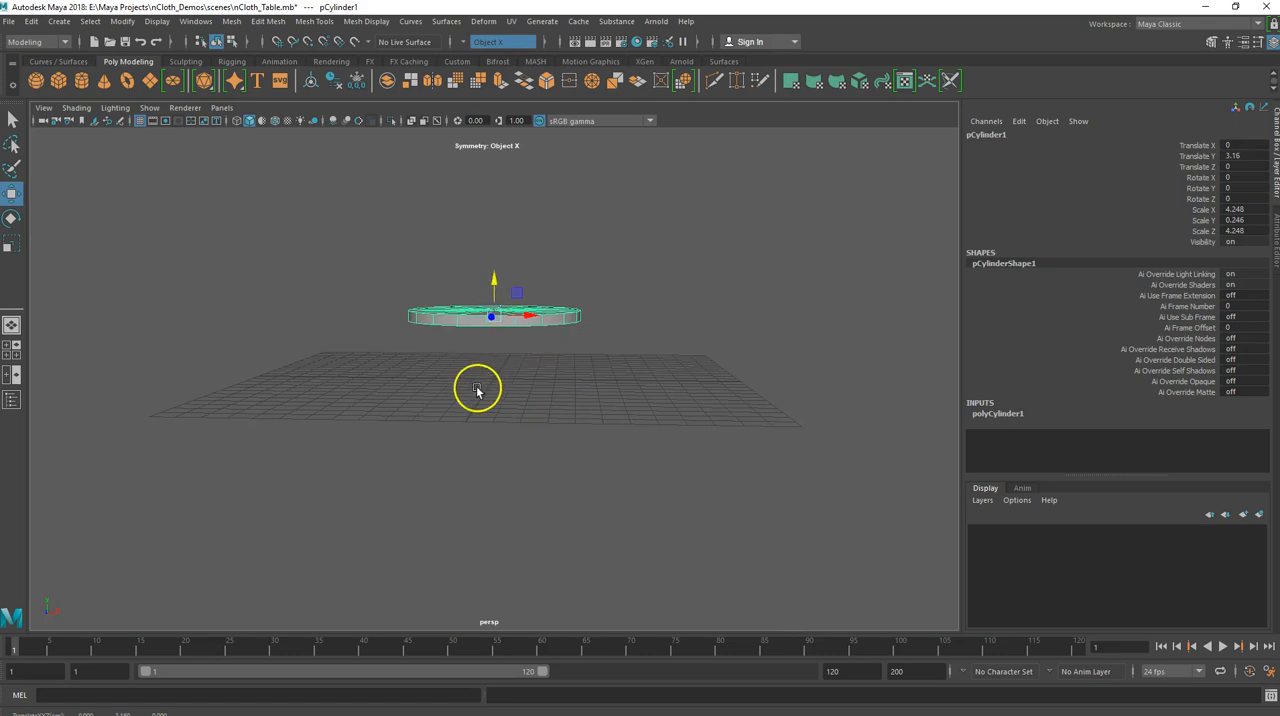
pyautogui.moveTo(447, 387)
pyautogui.keyDown('alt'); pyautogui.mouseDown()
pyautogui.moveTo(466, 371)
pyautogui.moveTo(386, 403)
pyautogui.moveTo(479, 413)
pyautogui.moveTo(447, 412)
pyautogui.moveTo(466, 400)
pyautogui.mouseUp(); pyautogui.keyUp('alt')
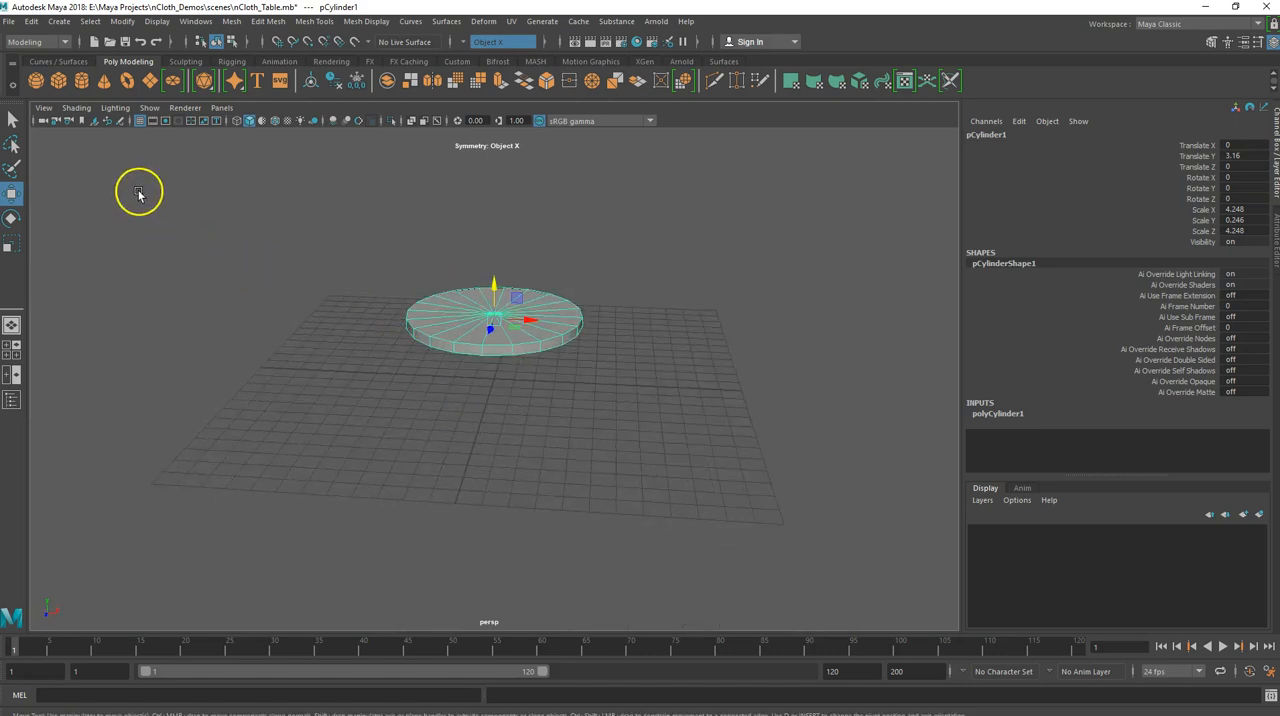
# Create a polygon plane, raise it above the disc to Translate Y 7, and scale it uniformly to about 21.4
pyautogui.click(150, 80)
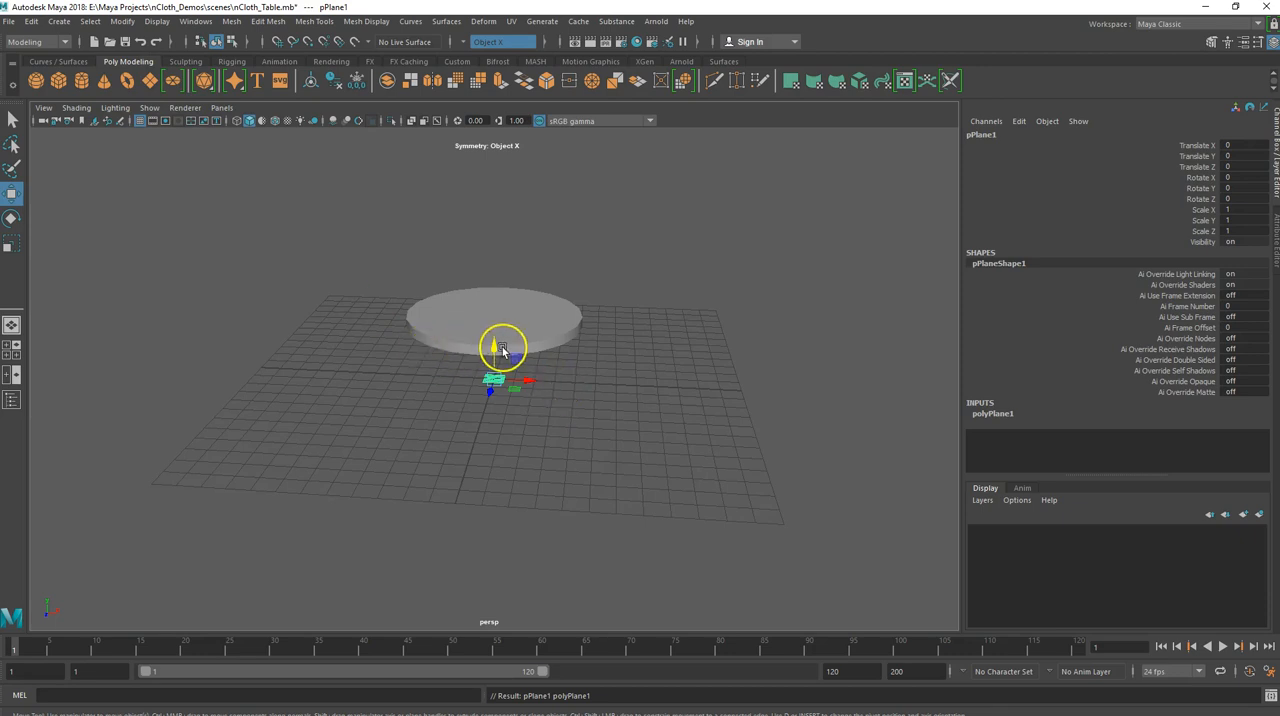
pyautogui.moveTo(495, 343); pyautogui.dragTo(498, 208)
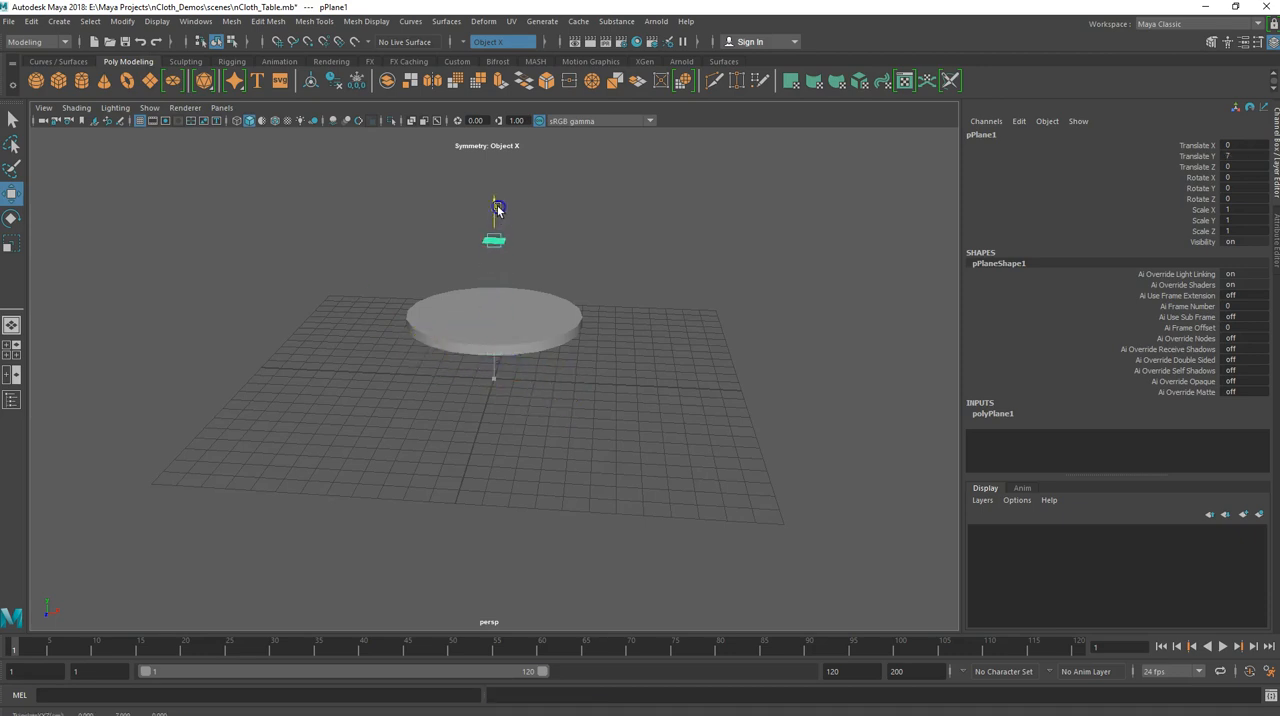
pyautogui.press('r')
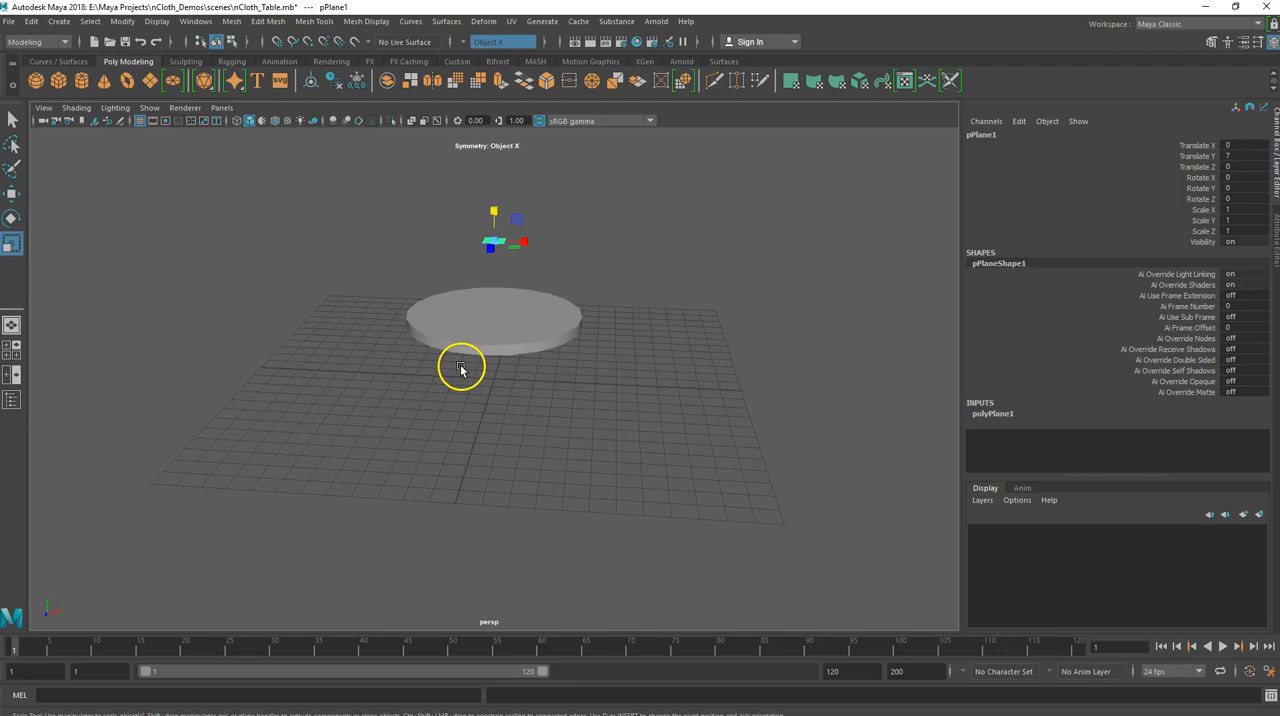
pyautogui.keyDown('alt'); pyautogui.moveTo(469, 314); pyautogui.dragTo(434, 346); pyautogui.keyUp('alt')
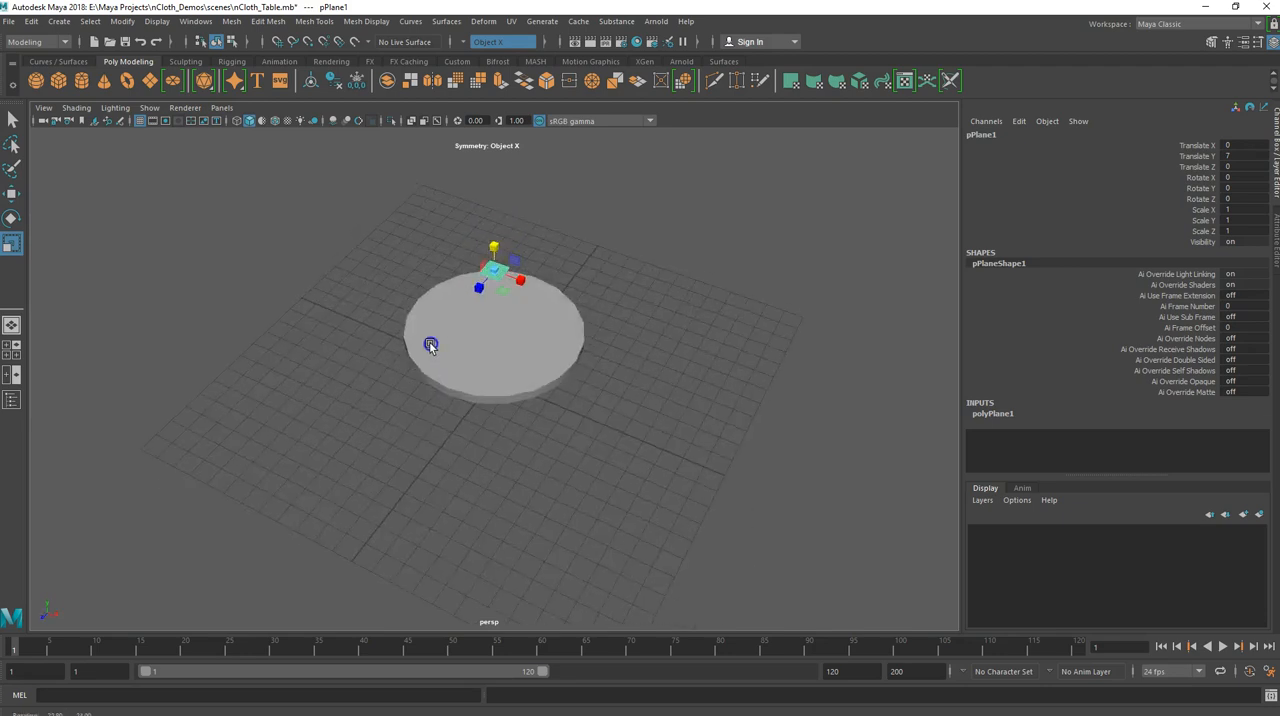
pyautogui.moveTo(486, 283); pyautogui.dragTo(820, 162)
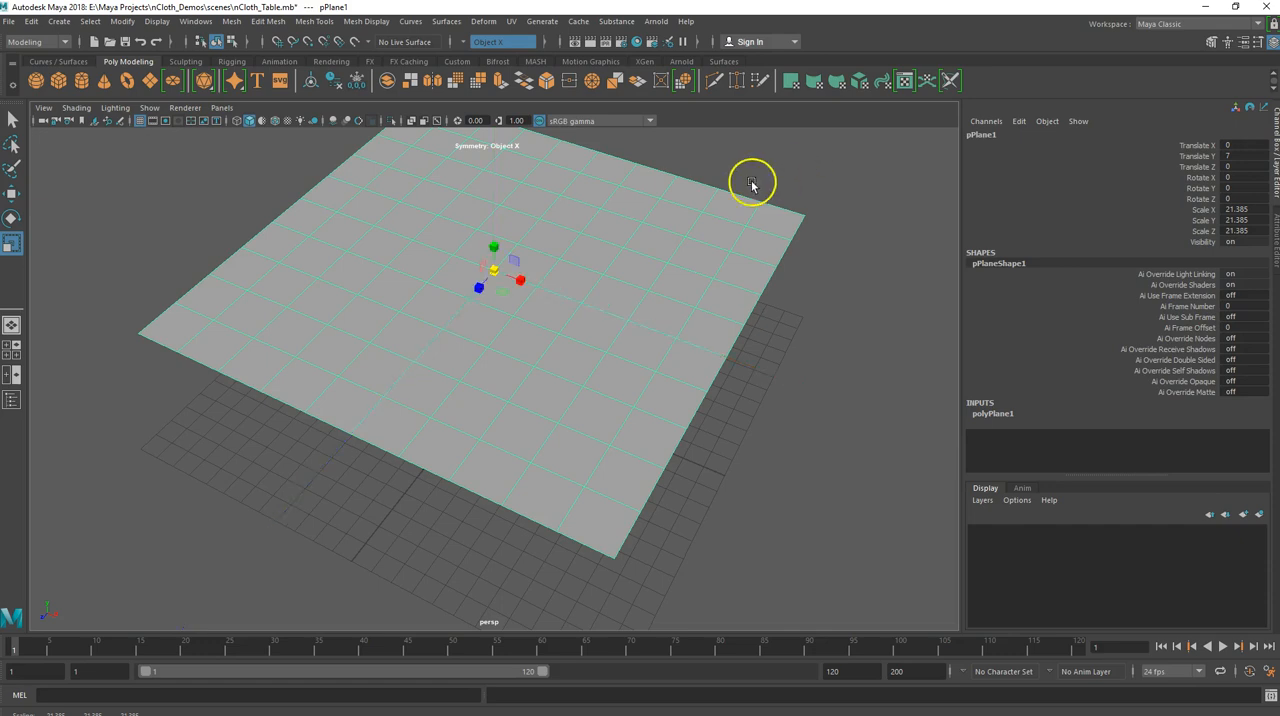
# Rename the plane's polyPlane node to TableCloth
pyautogui.keyDown('alt'); pyautogui.moveTo(486, 389); pyautogui.dragTo(517, 374); pyautogui.keyUp('alt')
pyautogui.click(528, 308)
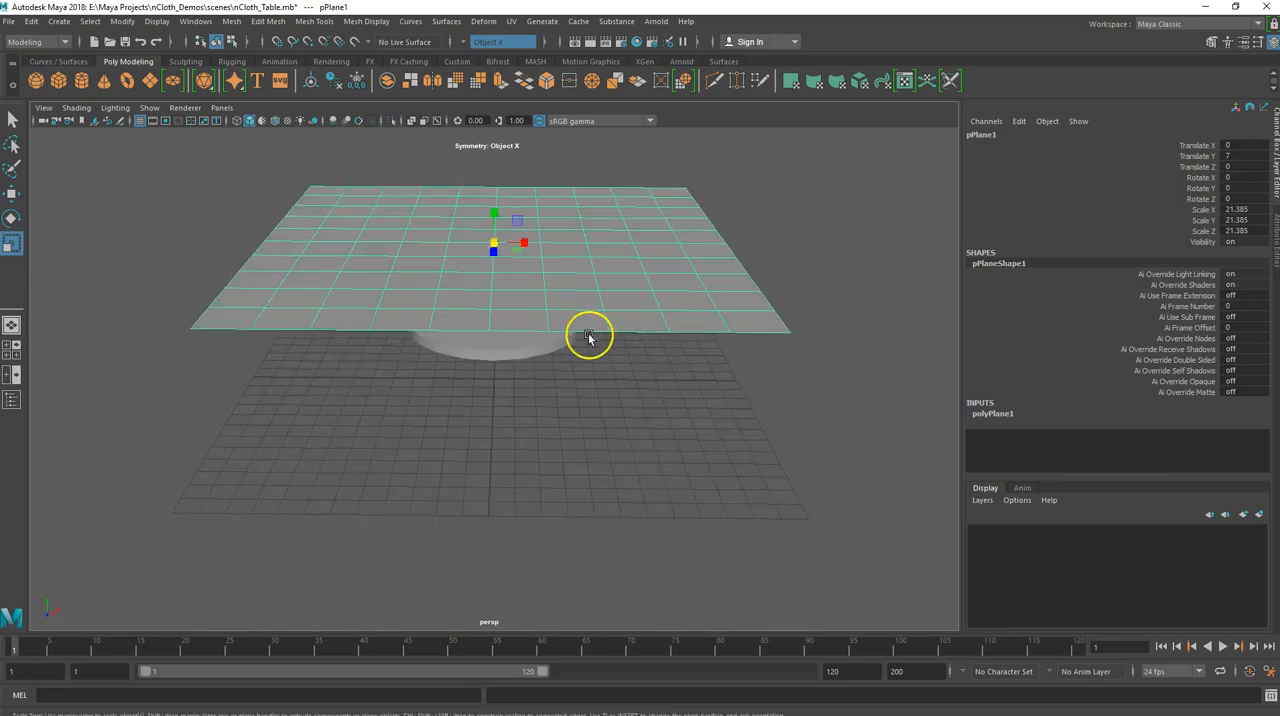
pyautogui.keyDown('alt'); pyautogui.moveTo(529, 291); pyautogui.dragTo(506, 317); pyautogui.keyUp('alt')
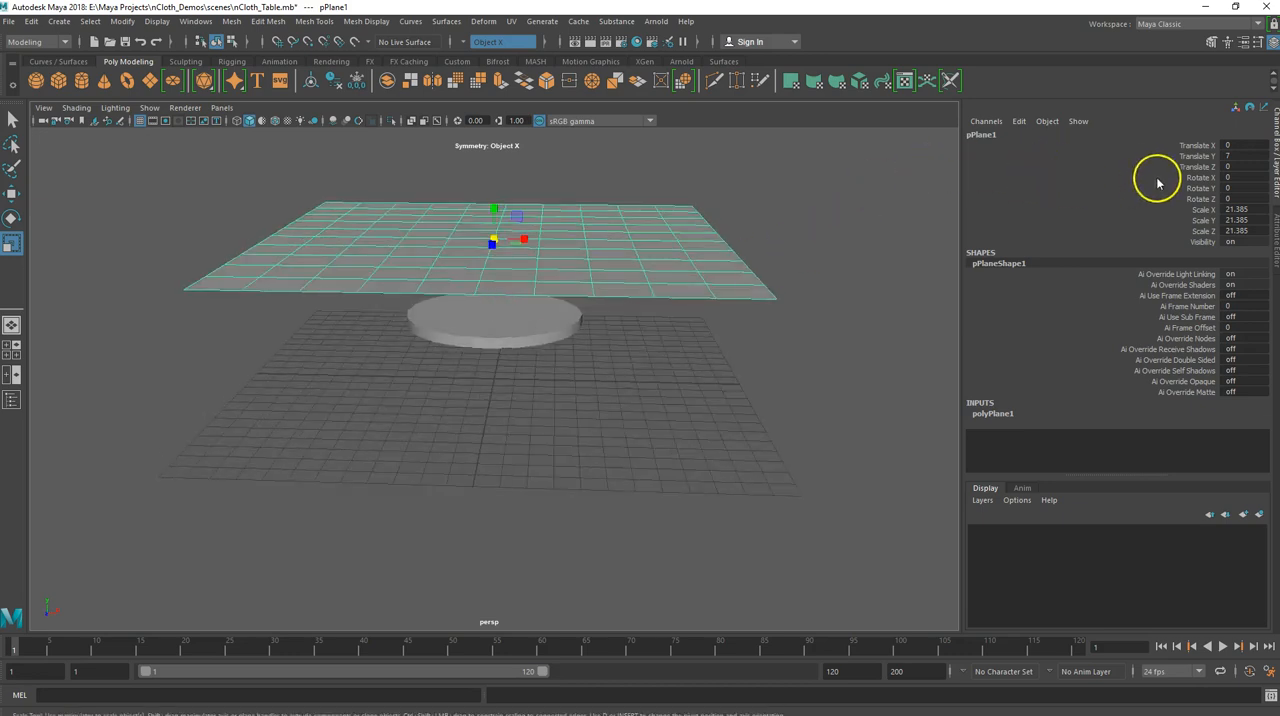
pyautogui.click(1275, 238)
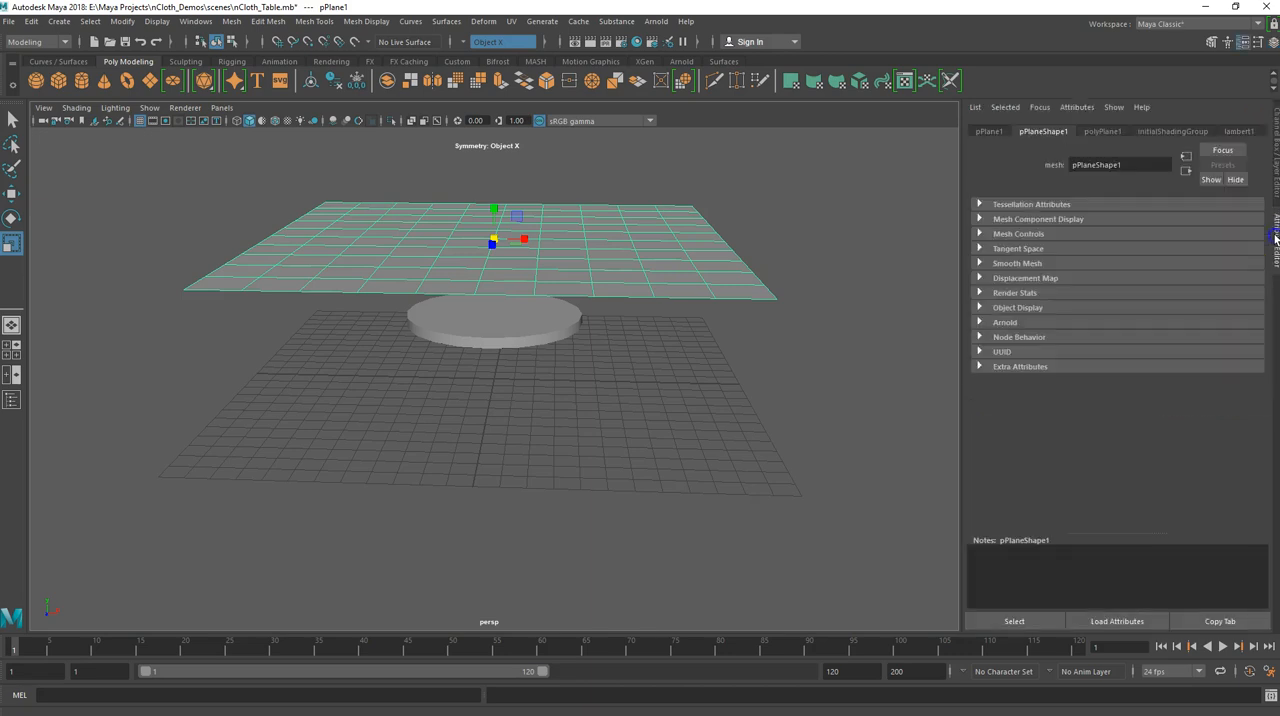
pyautogui.click(1106, 133)
pyautogui.moveTo(1120, 158); pyautogui.dragTo(997, 175)
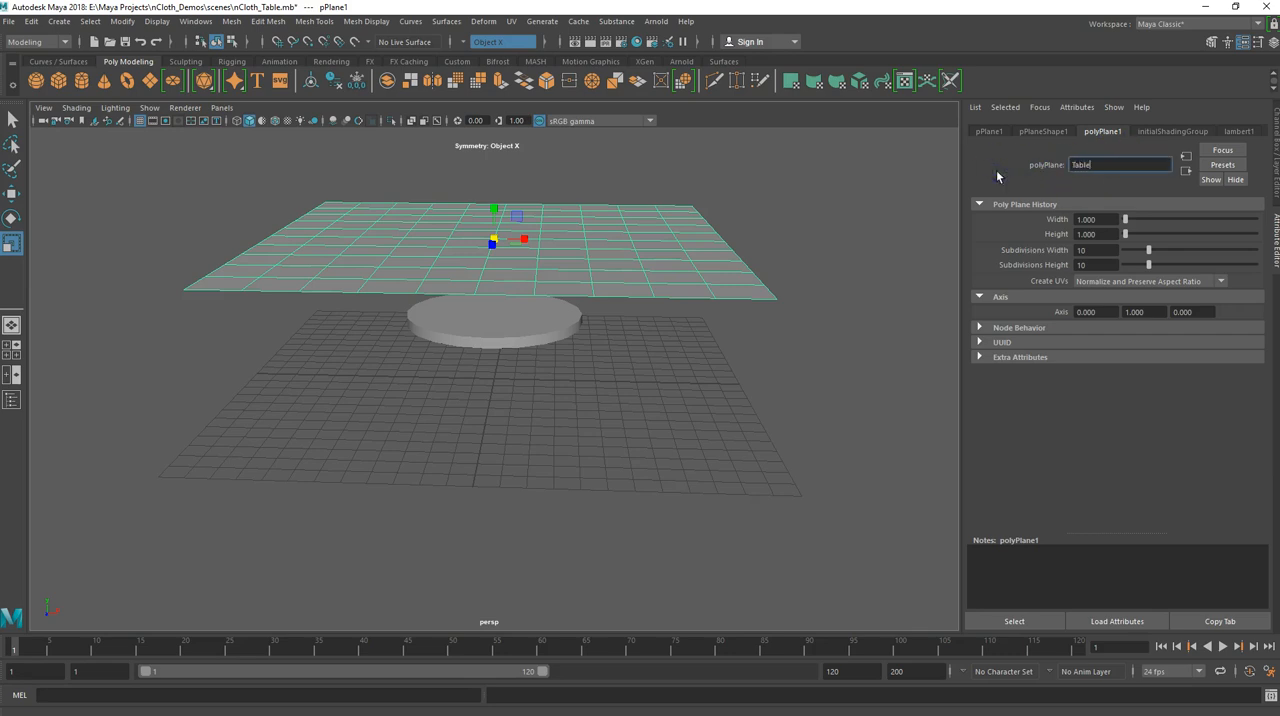
pyautogui.write('TableCloth')
pyautogui.press('Return')
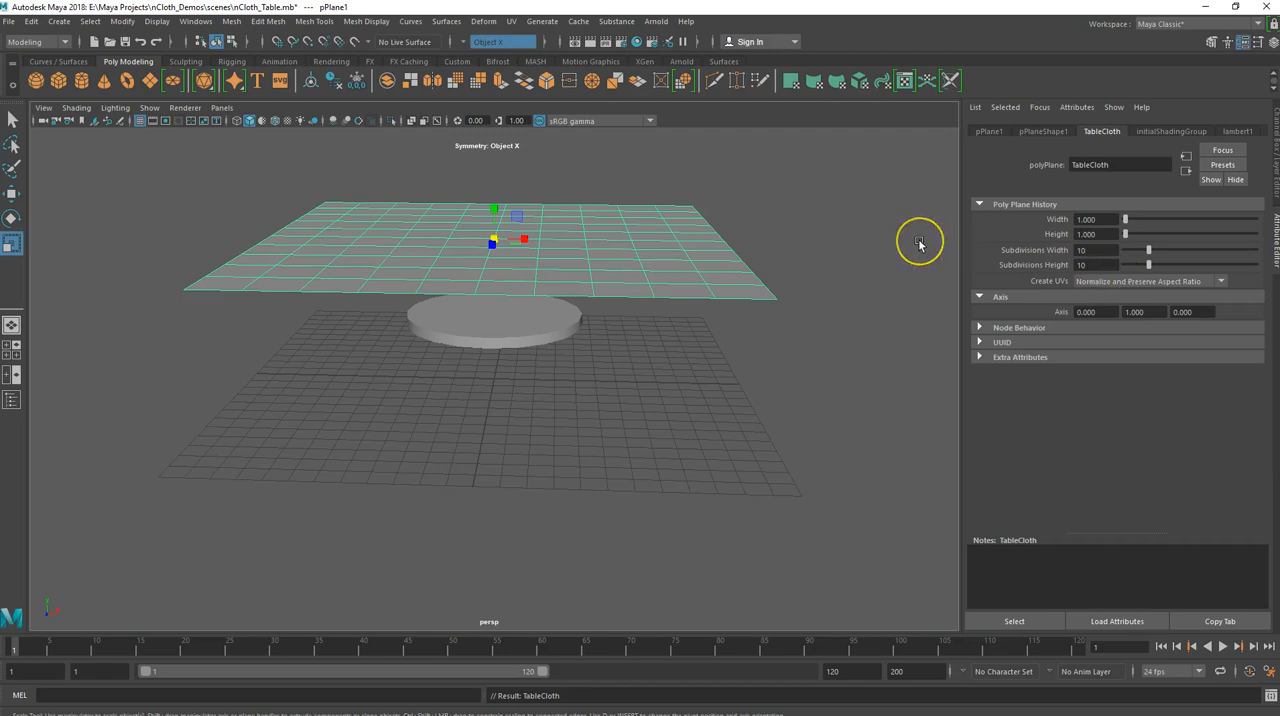
pyautogui.moveTo(496, 240); pyautogui.dragTo(467, 256)
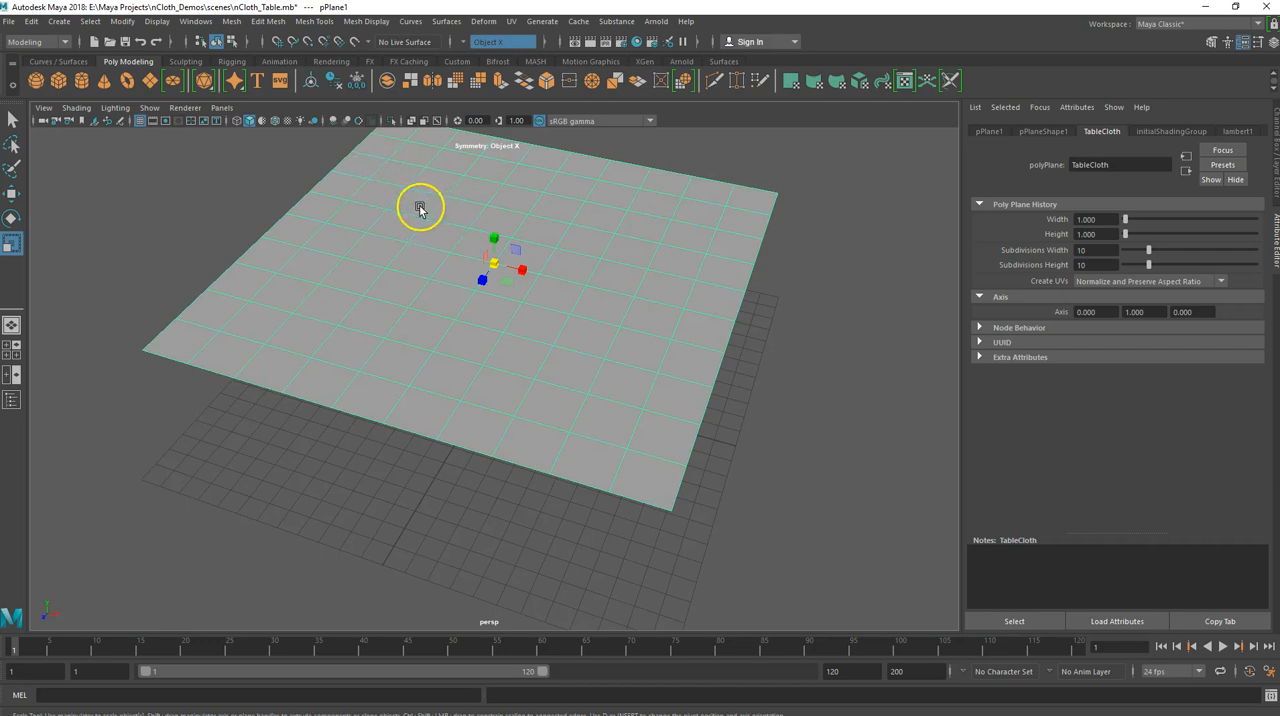
# Switch to the FX menu set and convert the selected plane into an nCloth object
pyautogui.click(66, 43)
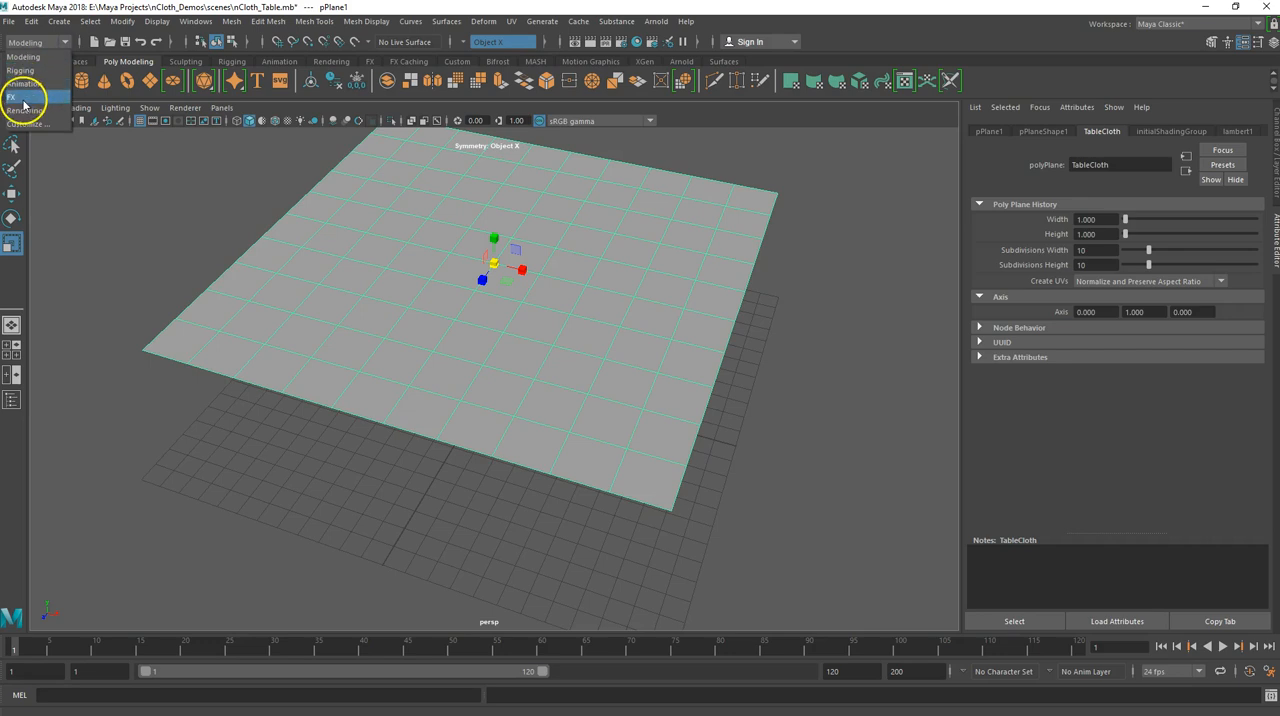
pyautogui.click(22, 98)
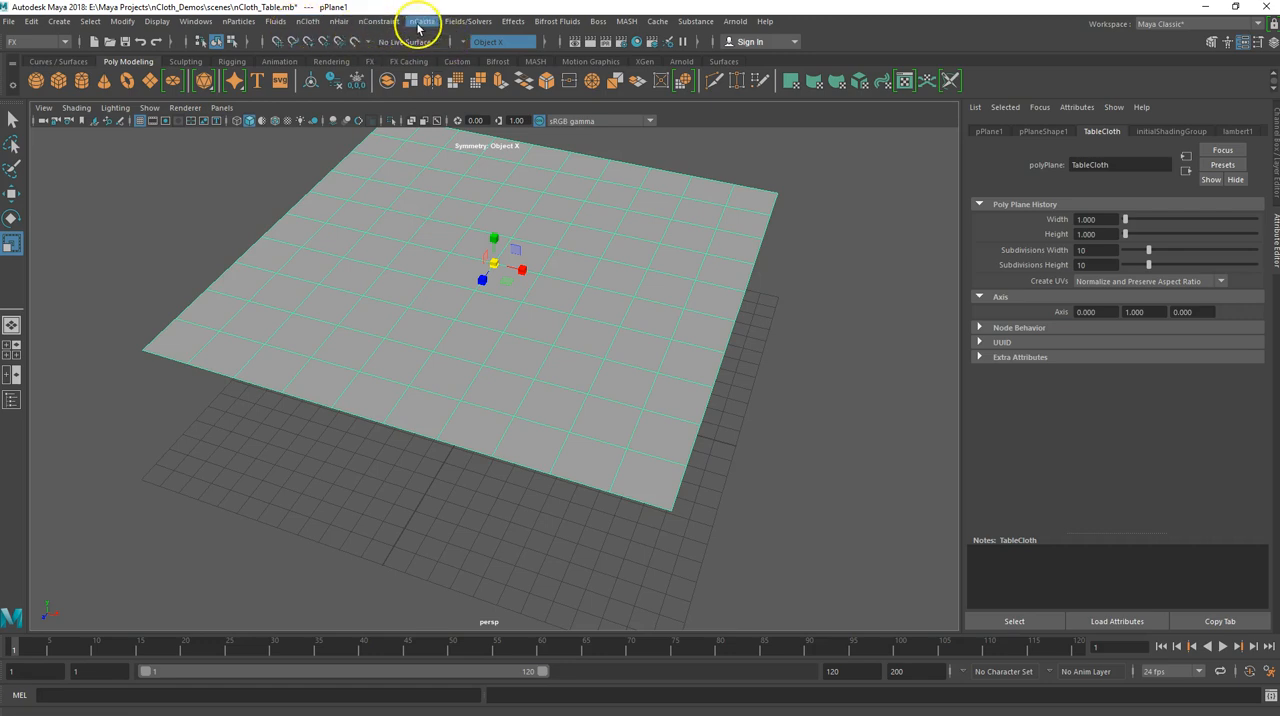
pyautogui.click(355, 88)
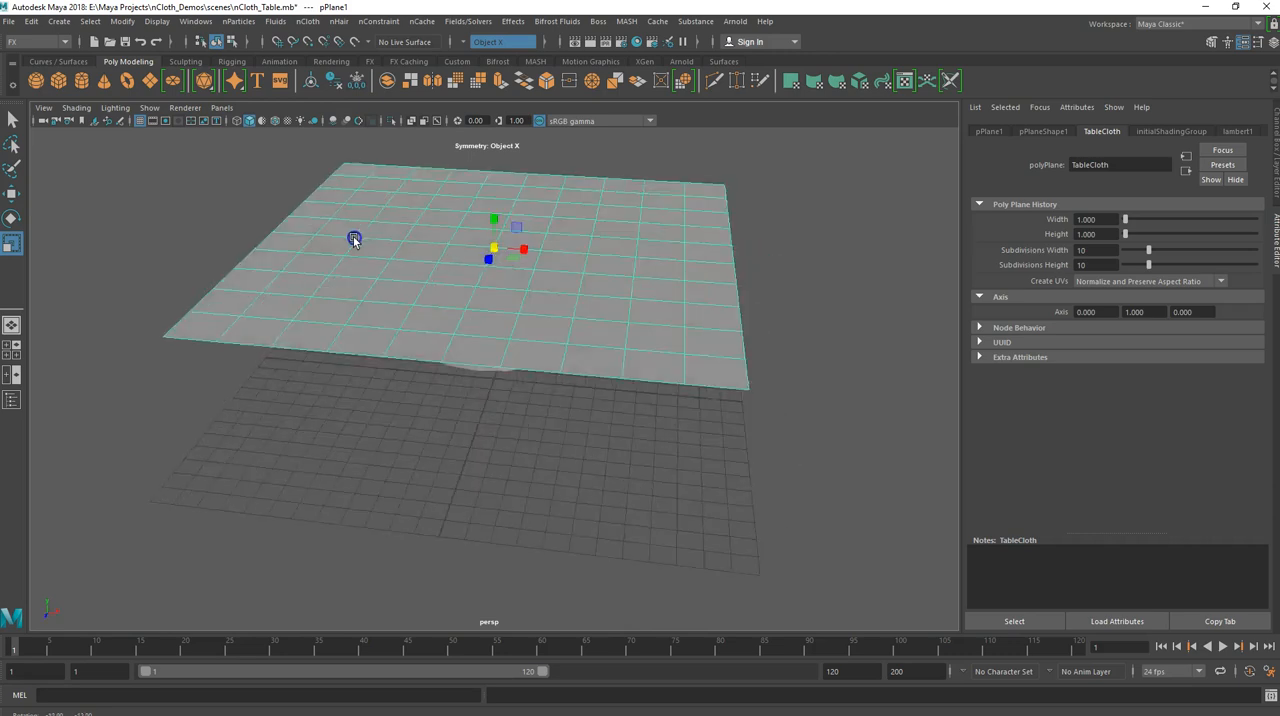
pyautogui.click(309, 21)
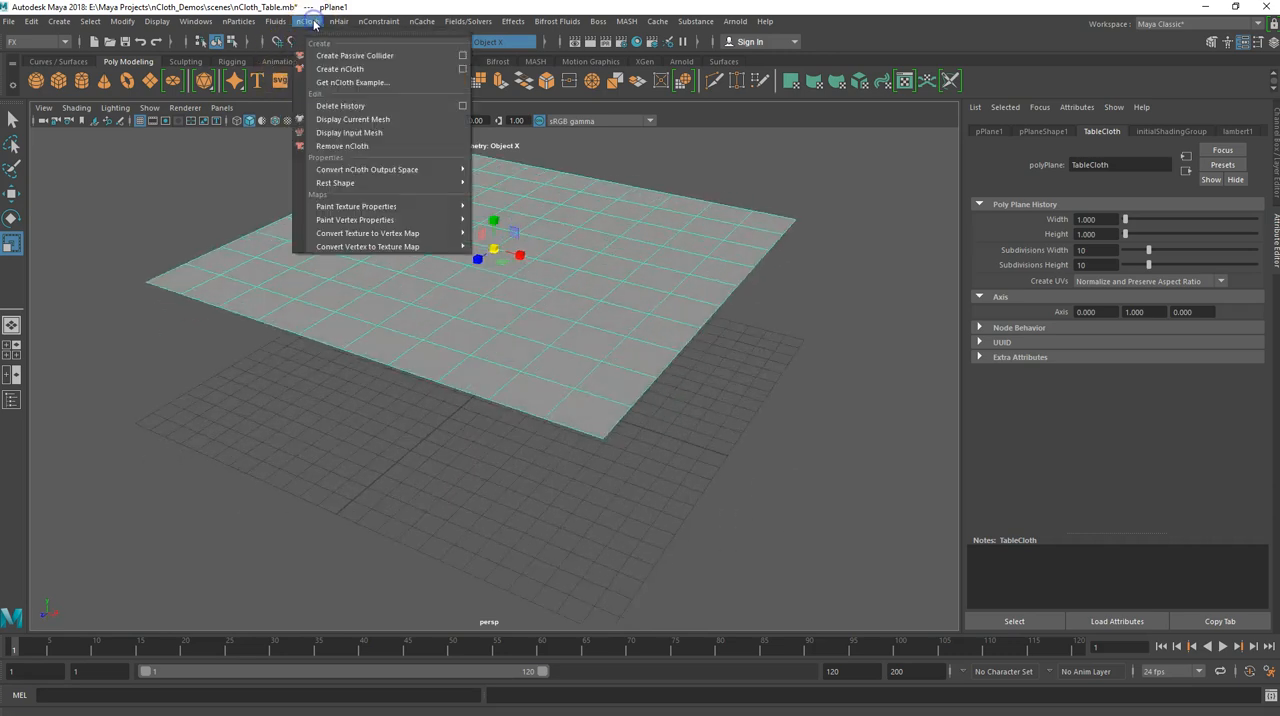
pyautogui.click(352, 69)
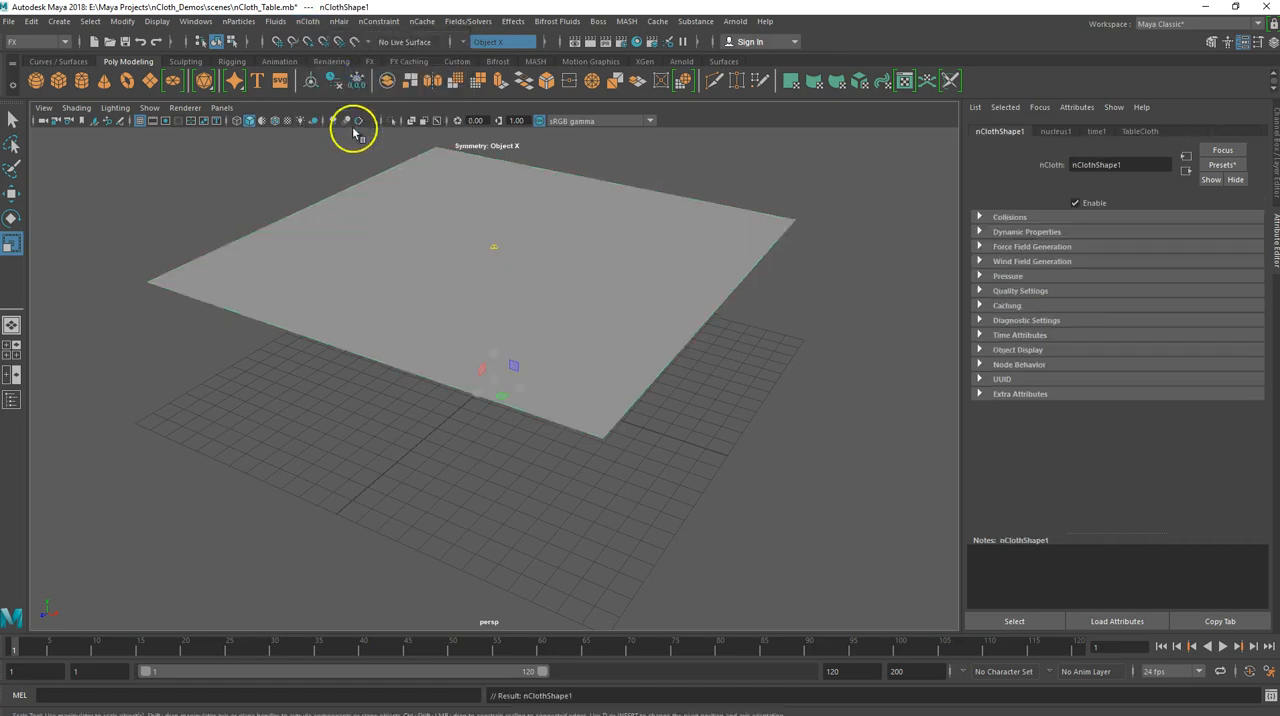
# Open the Outliner and rename the cylinder to Table and the plane to Table_Cloth
pyautogui.keyDown('alt'); pyautogui.moveTo(291, 262); pyautogui.dragTo(308, 234); pyautogui.keyUp('alt')
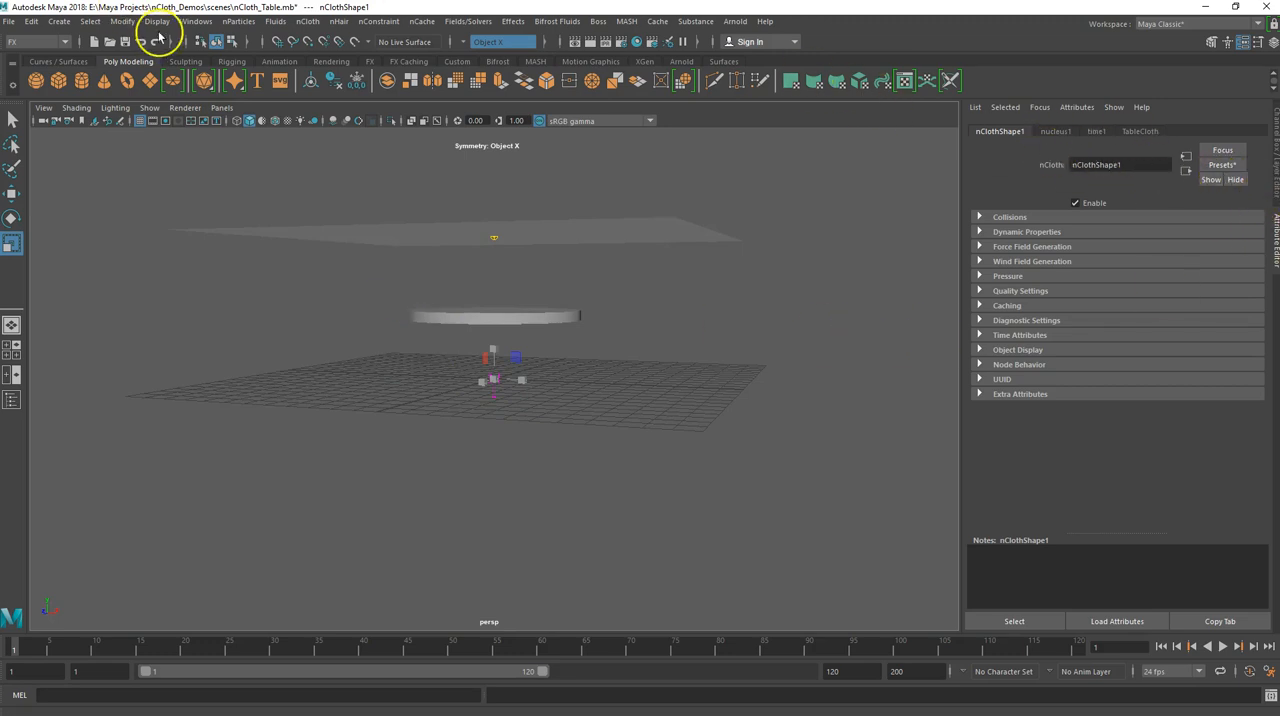
pyautogui.click(198, 21)
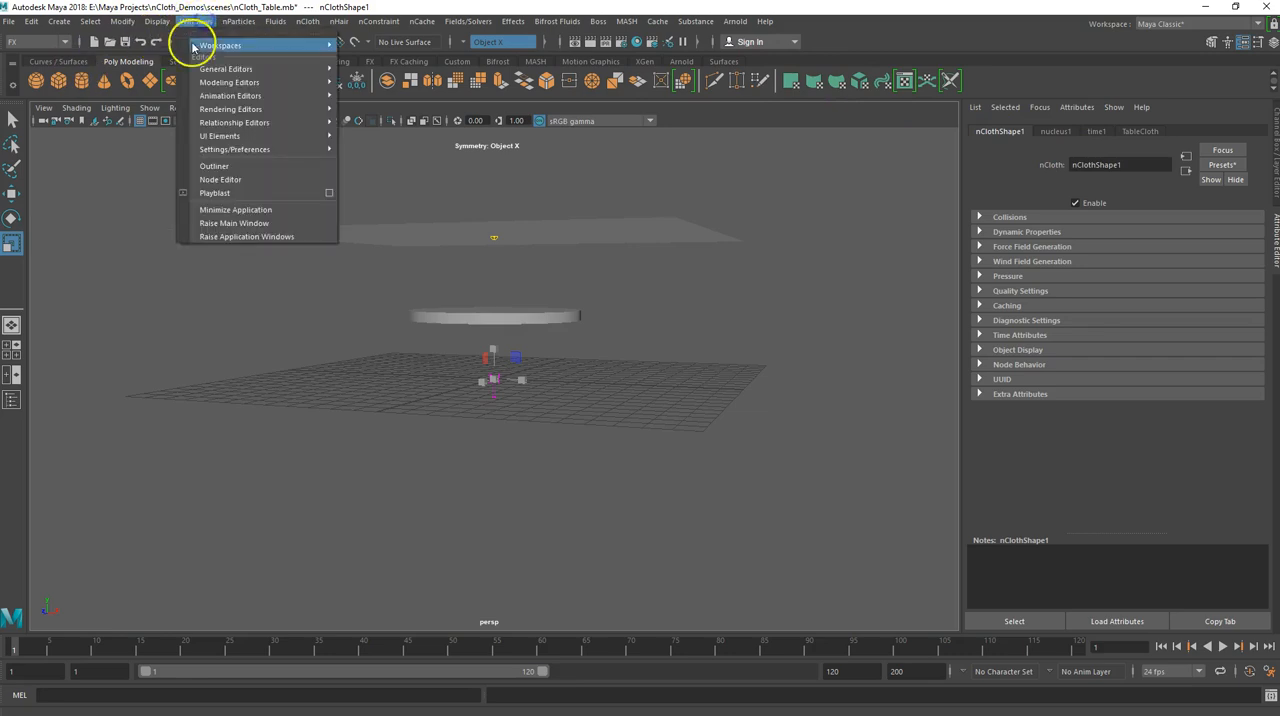
pyautogui.click(222, 167)
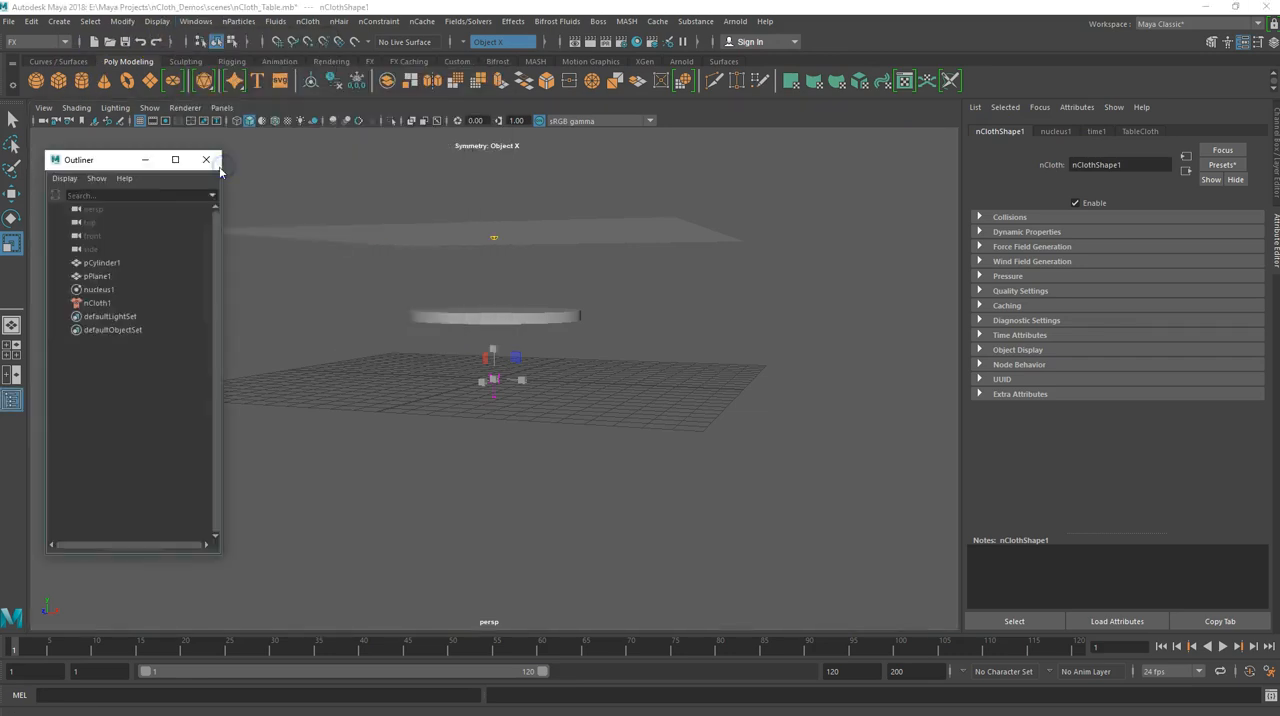
pyautogui.click(104, 263)
pyautogui.doubleClick(105, 263)
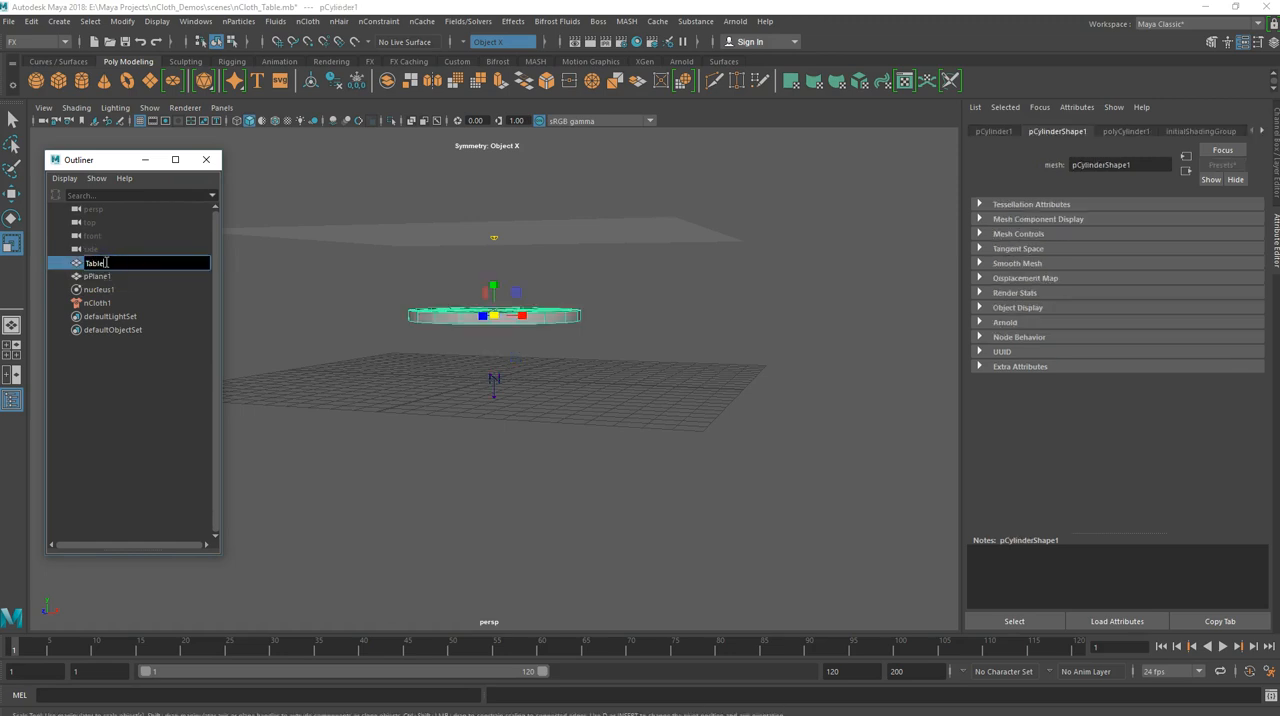
pyautogui.press('Return')
pyautogui.click(100, 277)
pyautogui.doubleClick(101, 277)
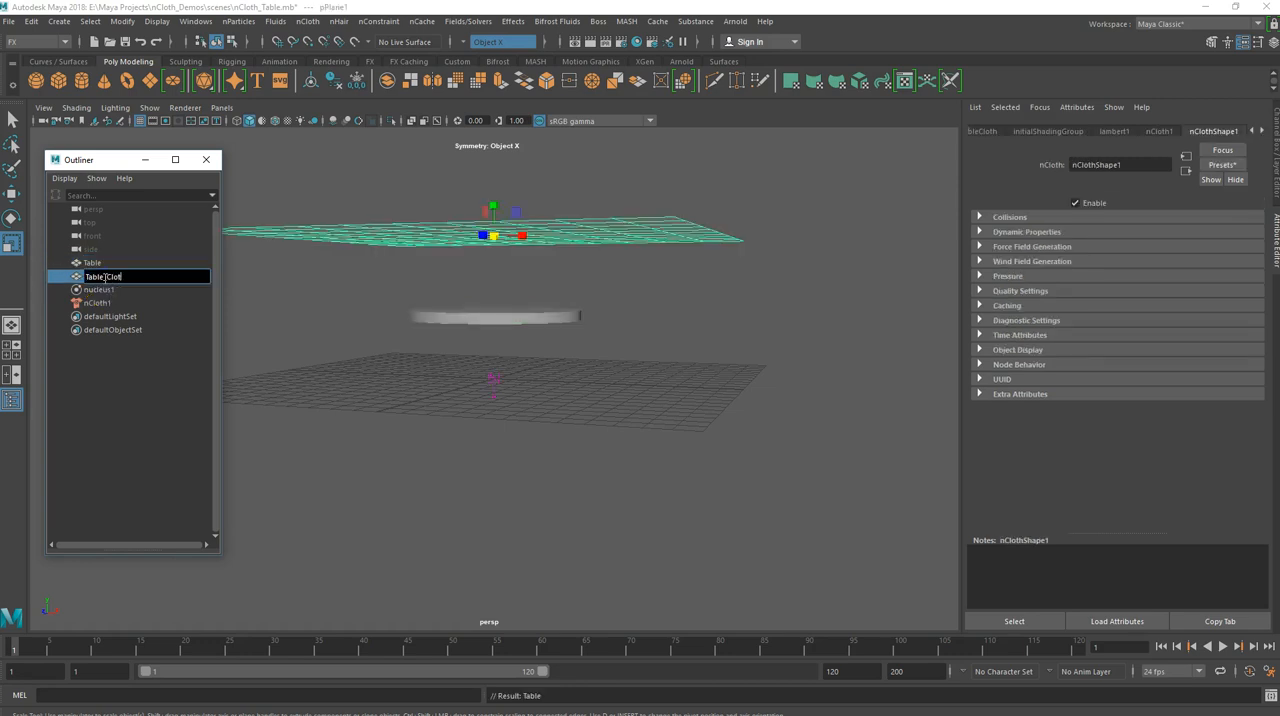
pyautogui.press('Return')
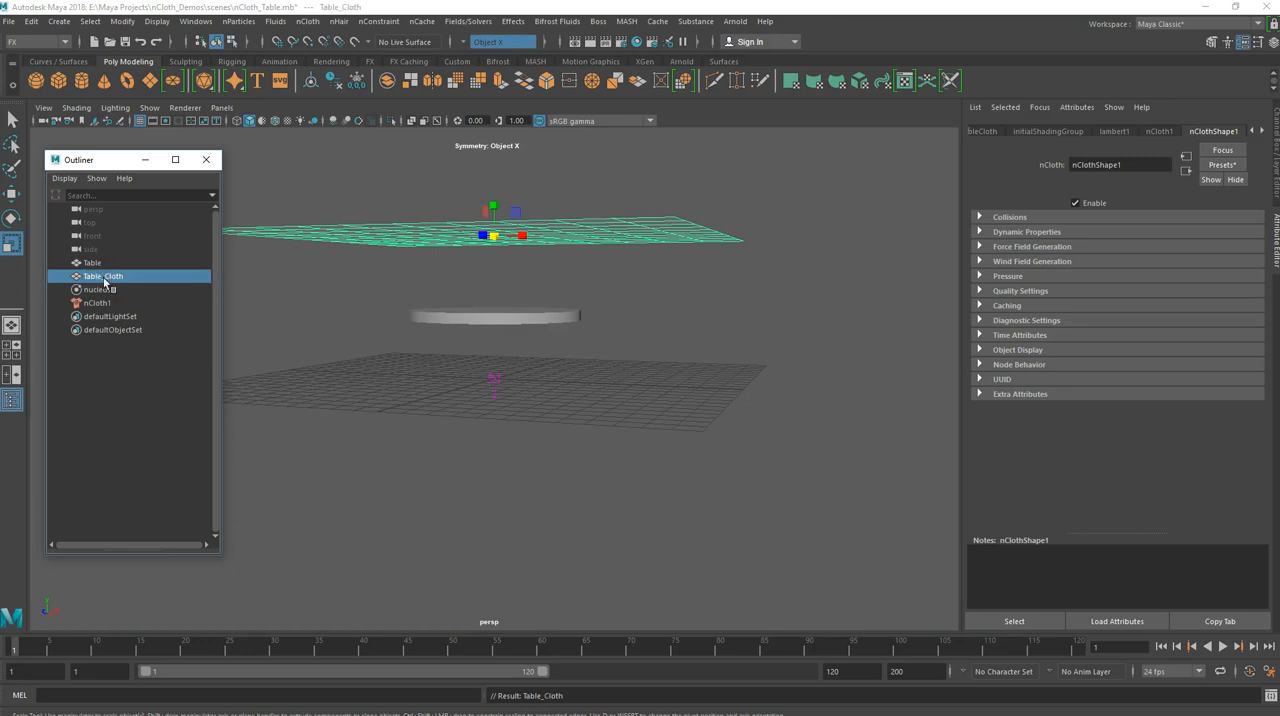
# Inspect the nucleus and nCloth nodes, play the simulation to check how the cloth falls, and return to frame 1
pyautogui.click(100, 290)
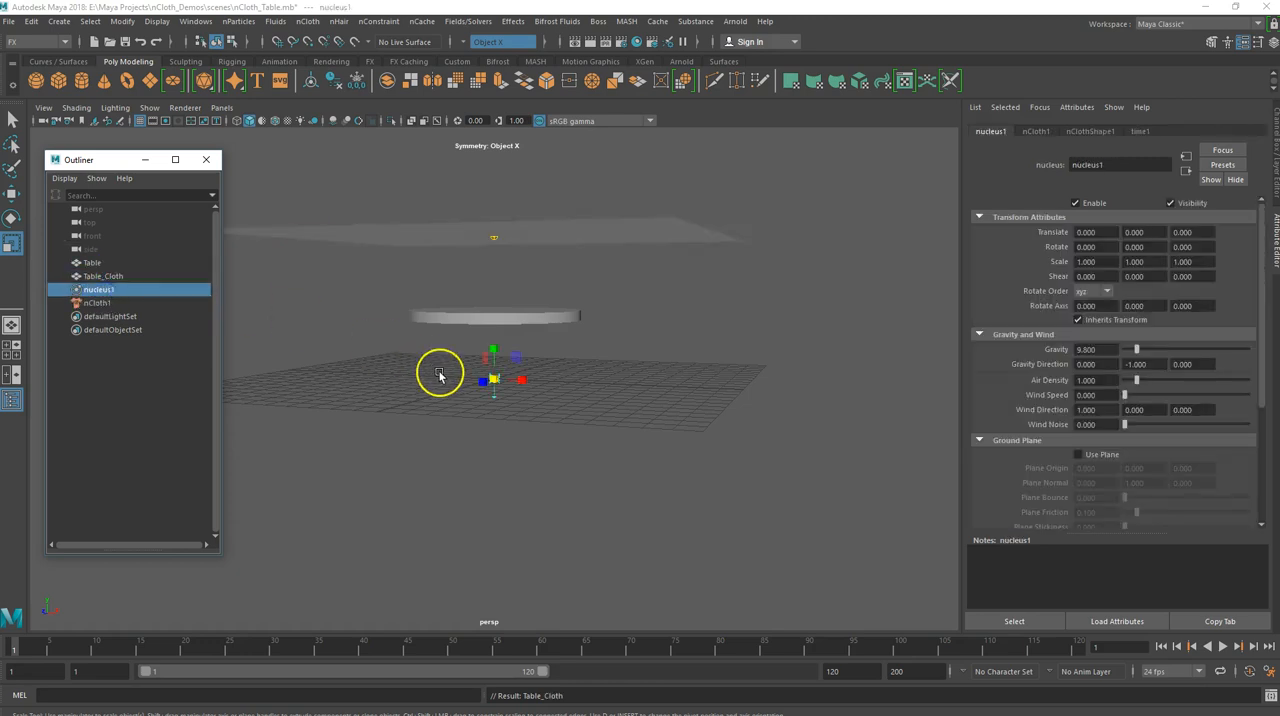
pyautogui.click(98, 304)
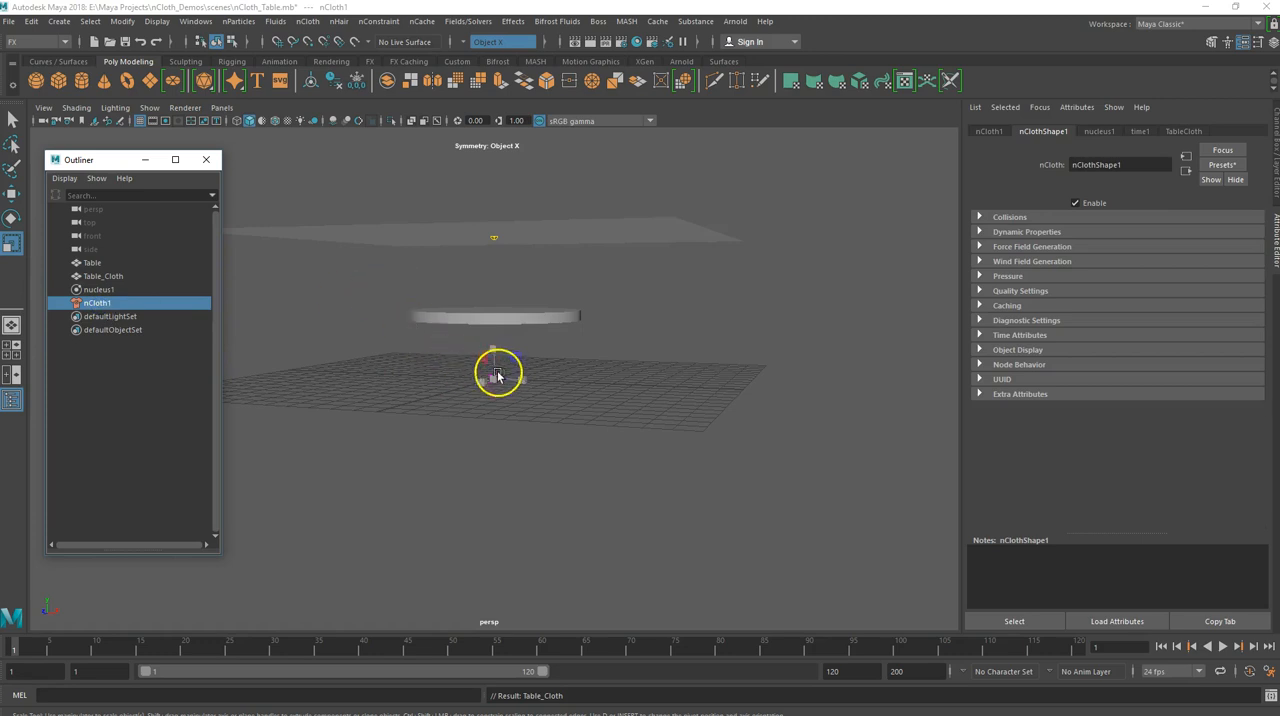
pyautogui.keyDown('alt'); pyautogui.moveTo(412, 325); pyautogui.dragTo(436, 343); pyautogui.keyUp('alt')
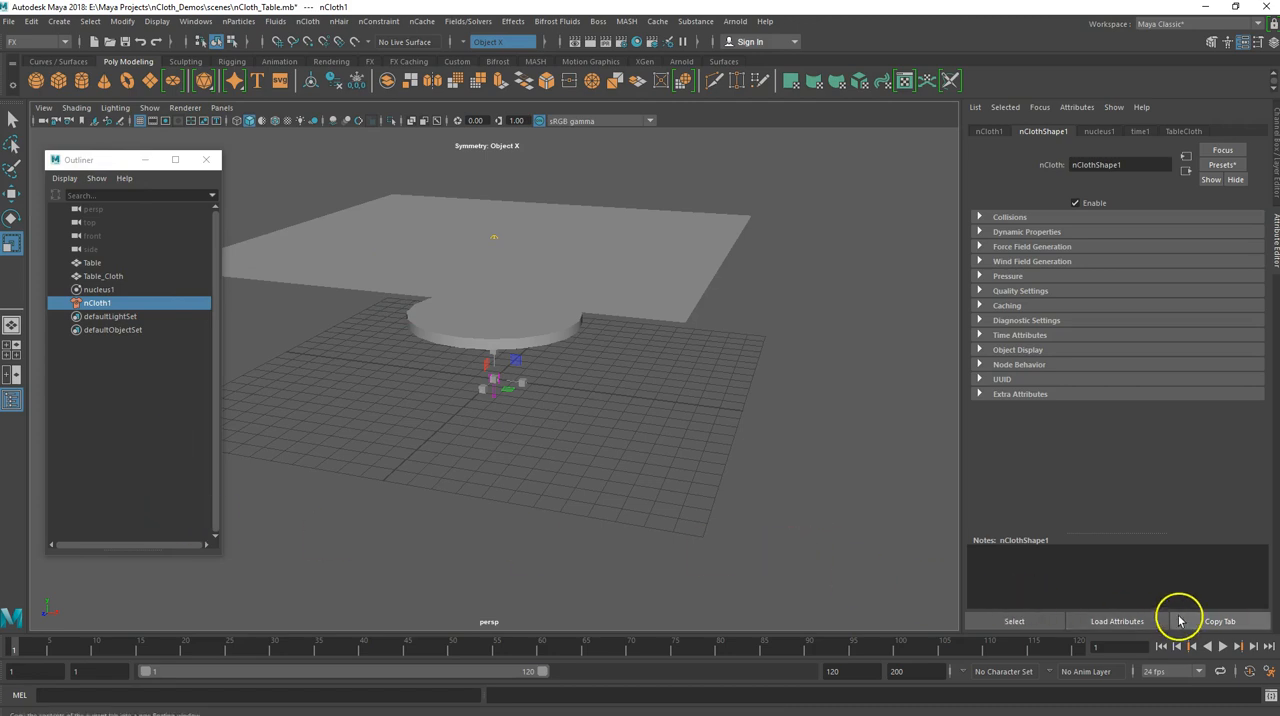
pyautogui.click(1222, 647)
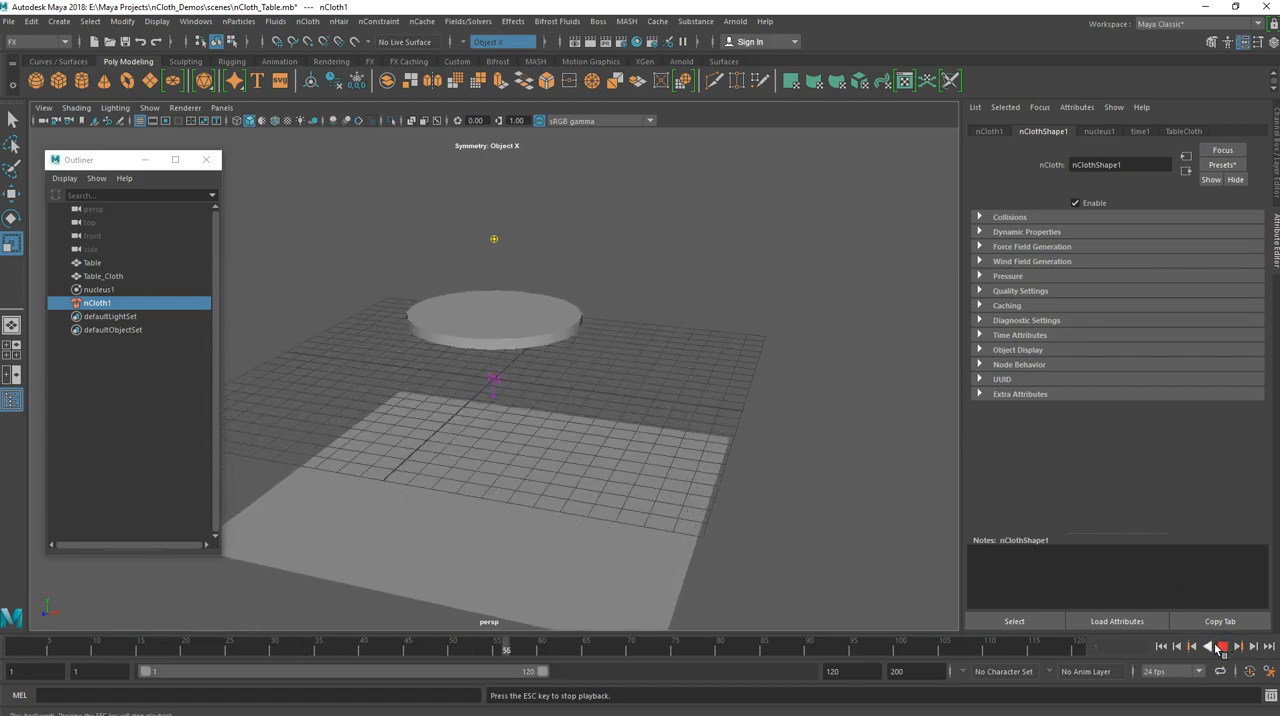
pyautogui.click(1221, 647)
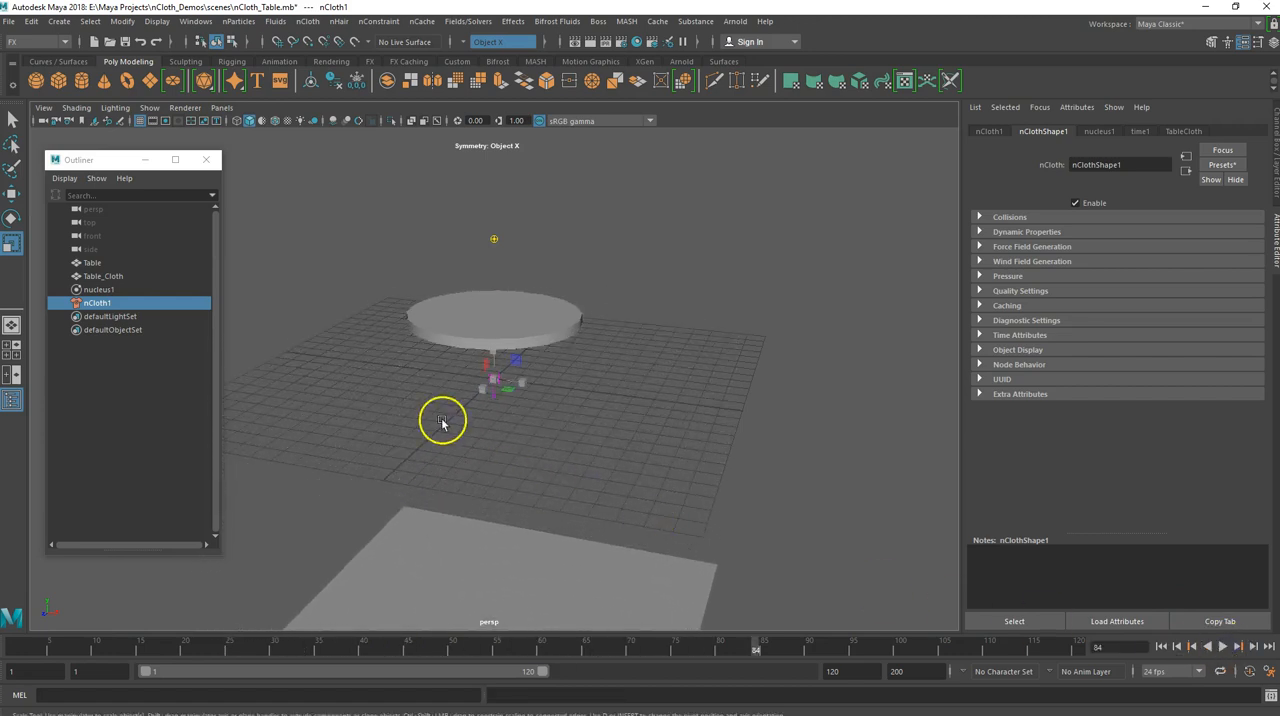
pyautogui.click(1161, 647)
# Make the Table cylinder a passive collider for the cloth
pyautogui.moveTo(463, 471)
pyautogui.keyDown('alt'); pyautogui.mouseDown()
pyautogui.moveTo(491, 479)
pyautogui.moveTo(527, 451)
pyautogui.moveTo(431, 477)
pyautogui.moveTo(453, 472)
pyautogui.mouseUp(); pyautogui.keyUp('alt')
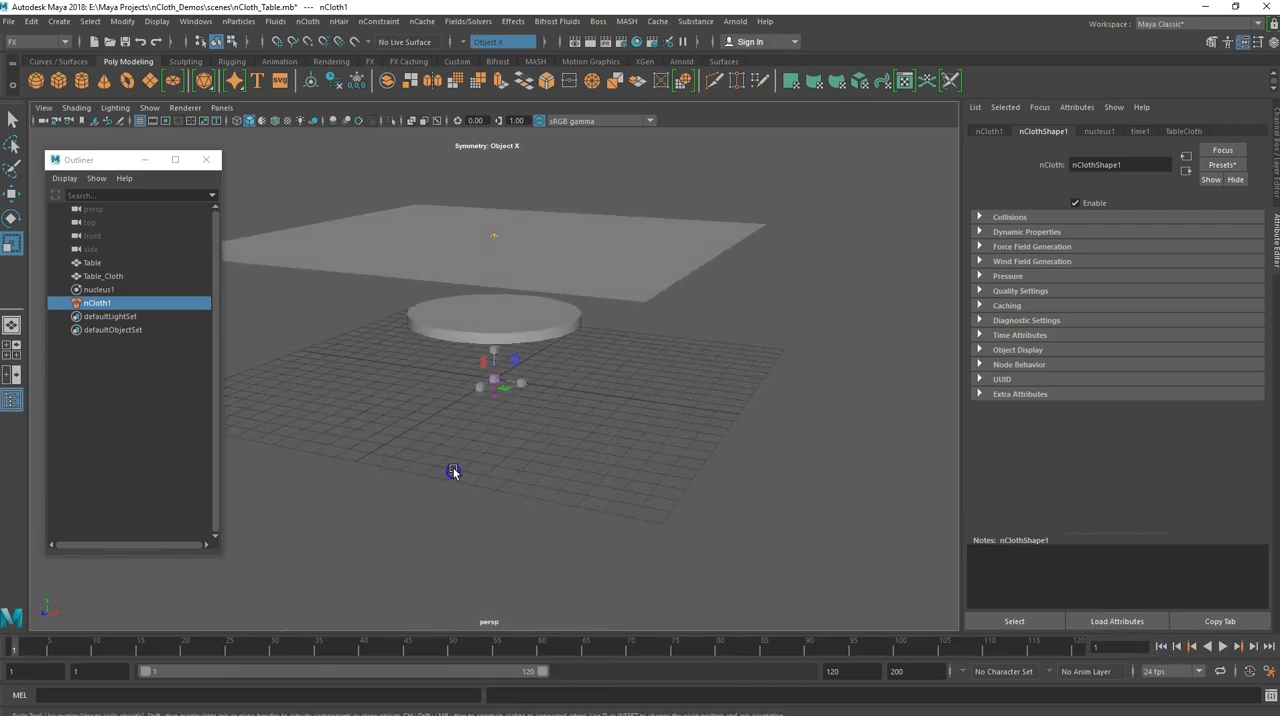
pyautogui.click(467, 333)
pyautogui.moveTo(354, 365)
pyautogui.keyDown('alt'); pyautogui.mouseDown()
pyautogui.moveTo(371, 379)
pyautogui.moveTo(426, 357)
pyautogui.moveTo(370, 323)
pyautogui.moveTo(326, 366)
pyautogui.moveTo(340, 380)
pyautogui.mouseUp(); pyautogui.keyUp('alt')
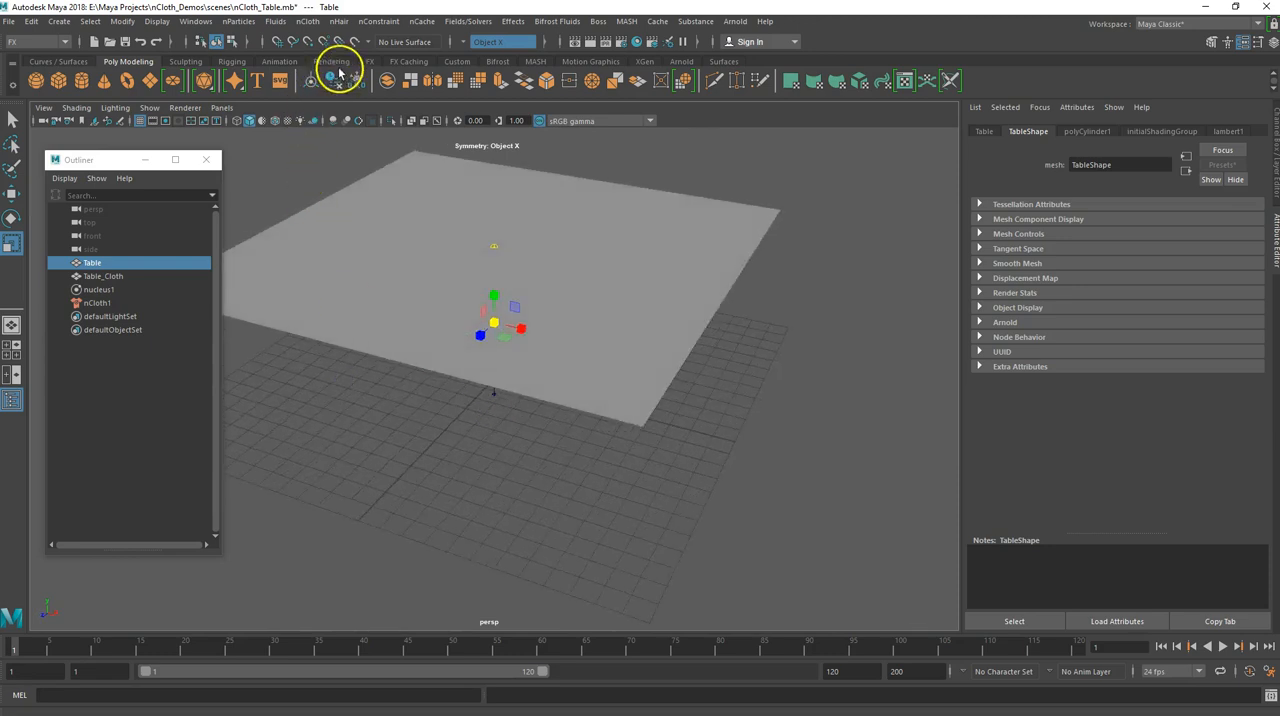
pyautogui.click(308, 22)
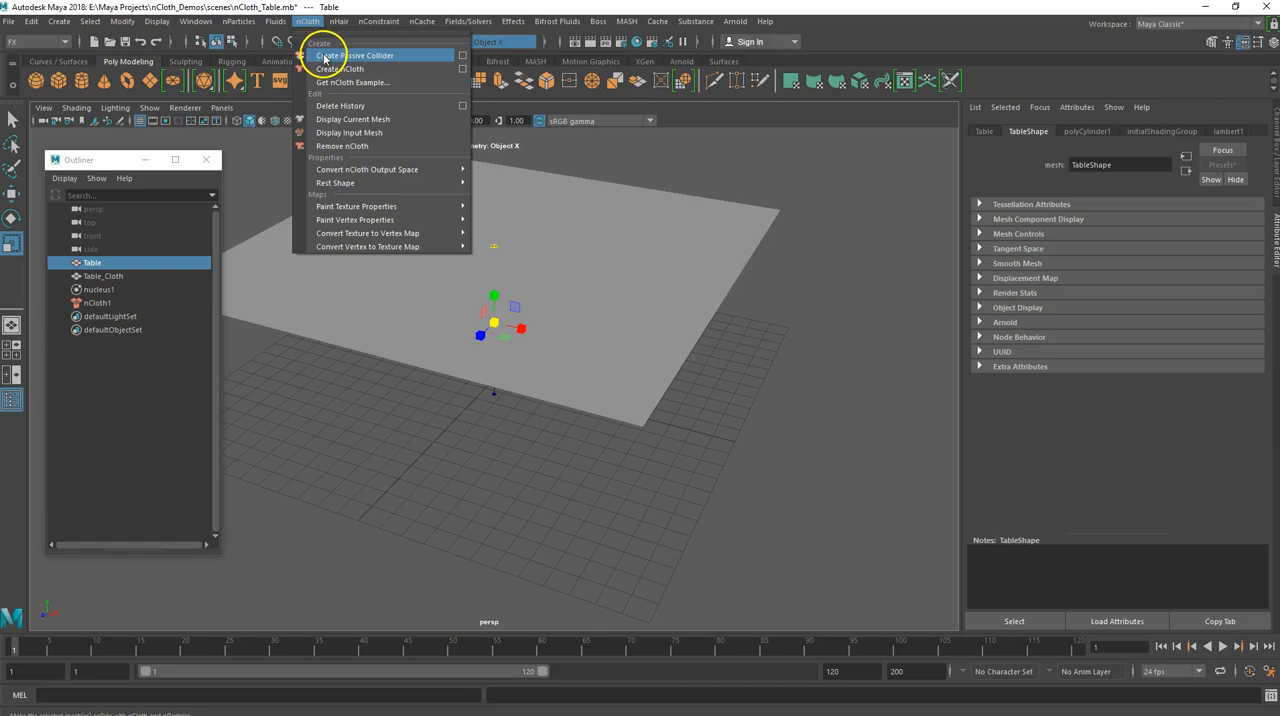
pyautogui.click(324, 58)
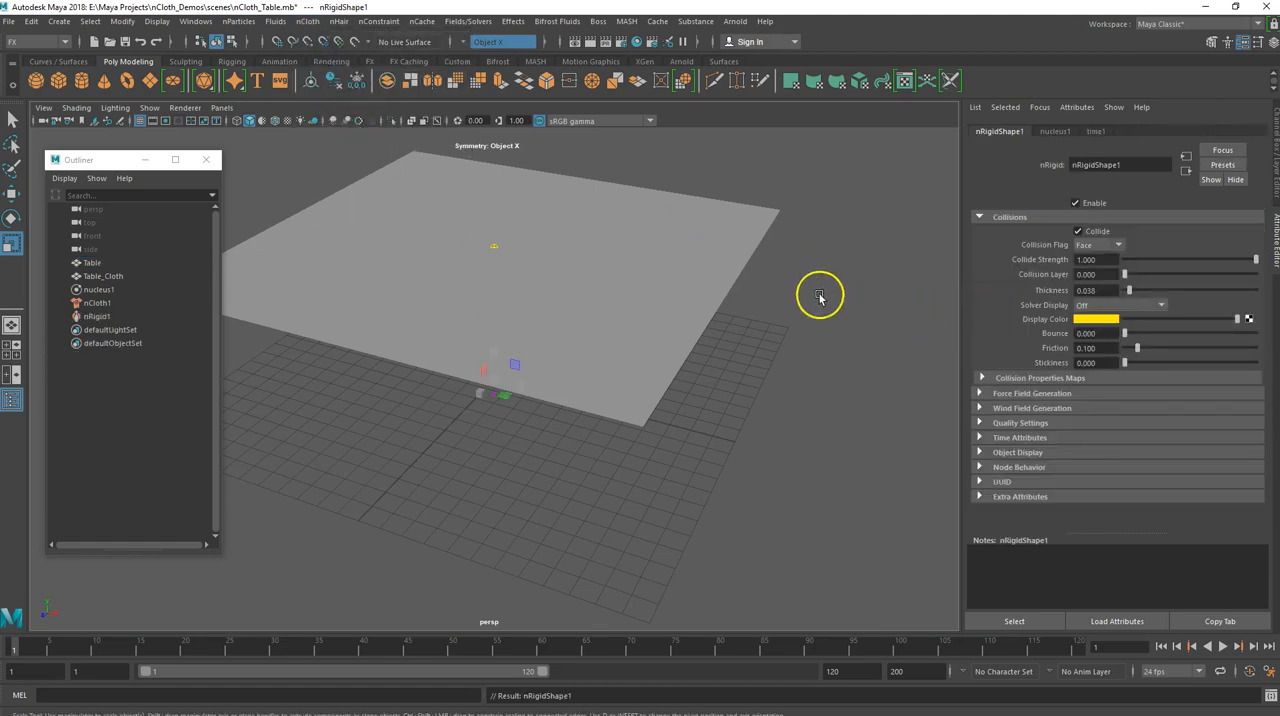
# Play the simulation with the collider, stop it around frame 99, and examine how the cloth drapes over the table
pyautogui.keyDown('alt'); pyautogui.moveTo(477, 287); pyautogui.dragTo(487, 350); pyautogui.keyUp('alt')
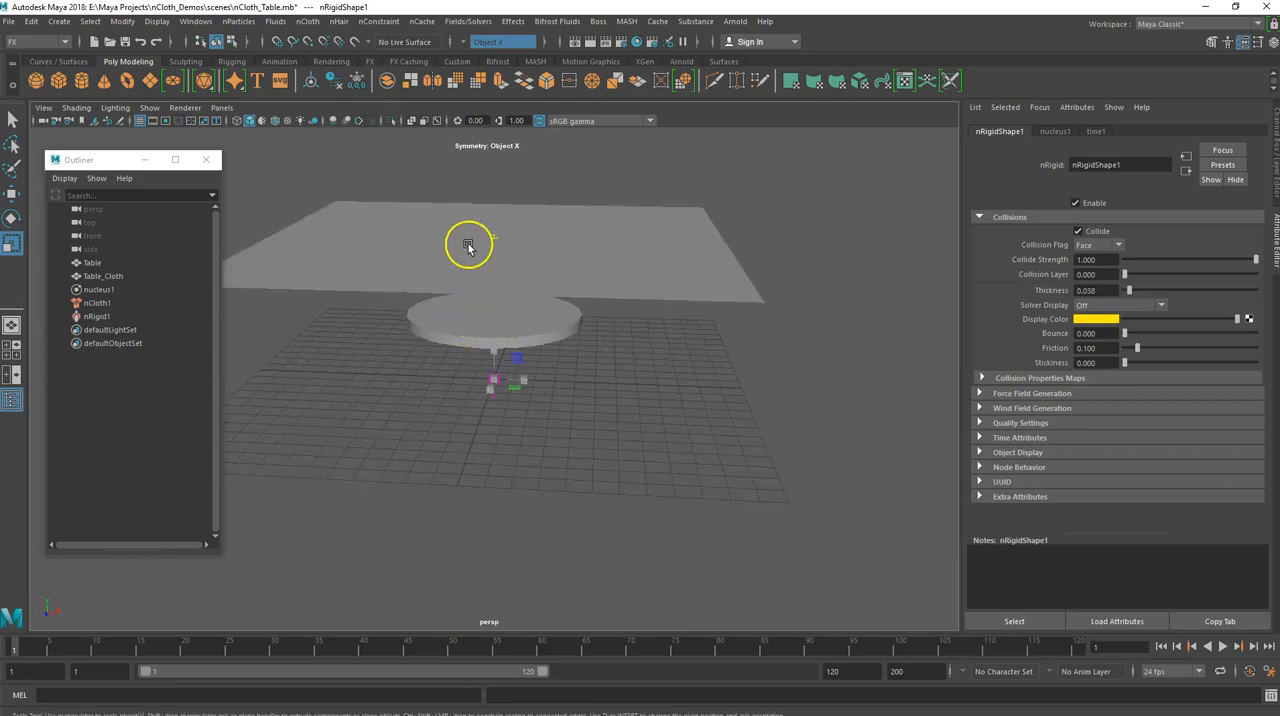
pyautogui.click(1224, 648)
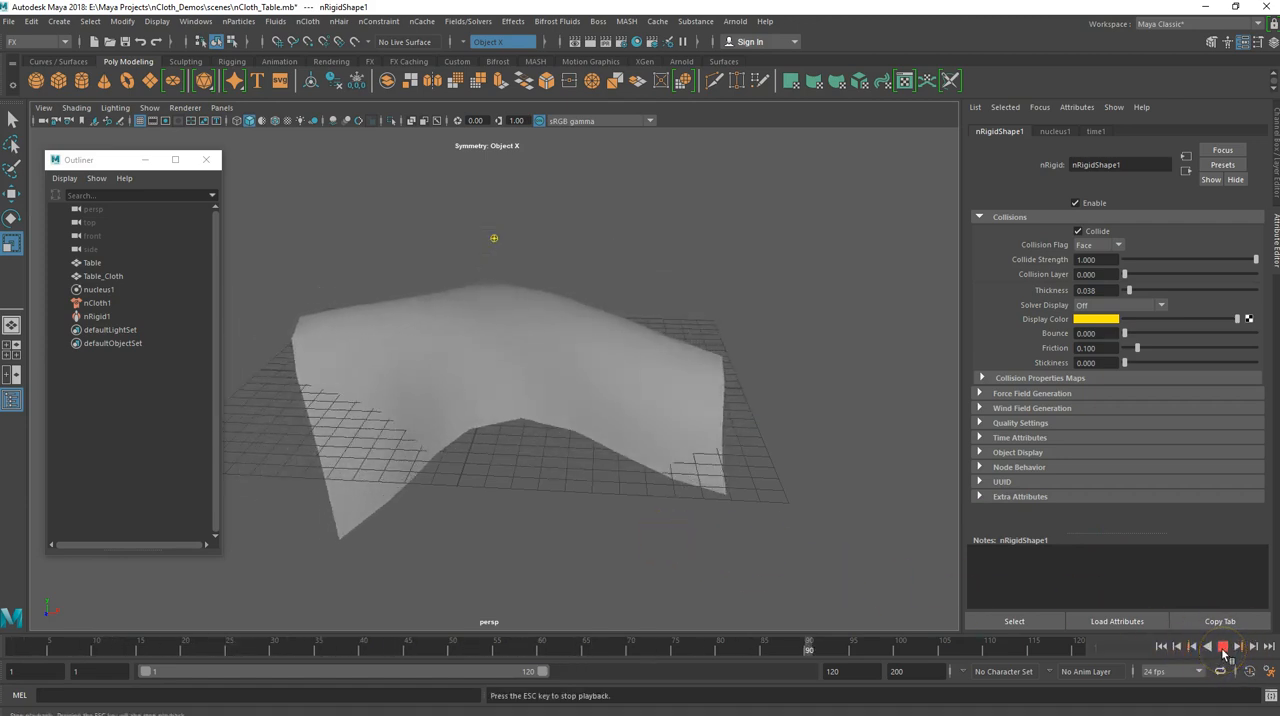
pyautogui.click(1224, 648)
pyautogui.click(415, 408)
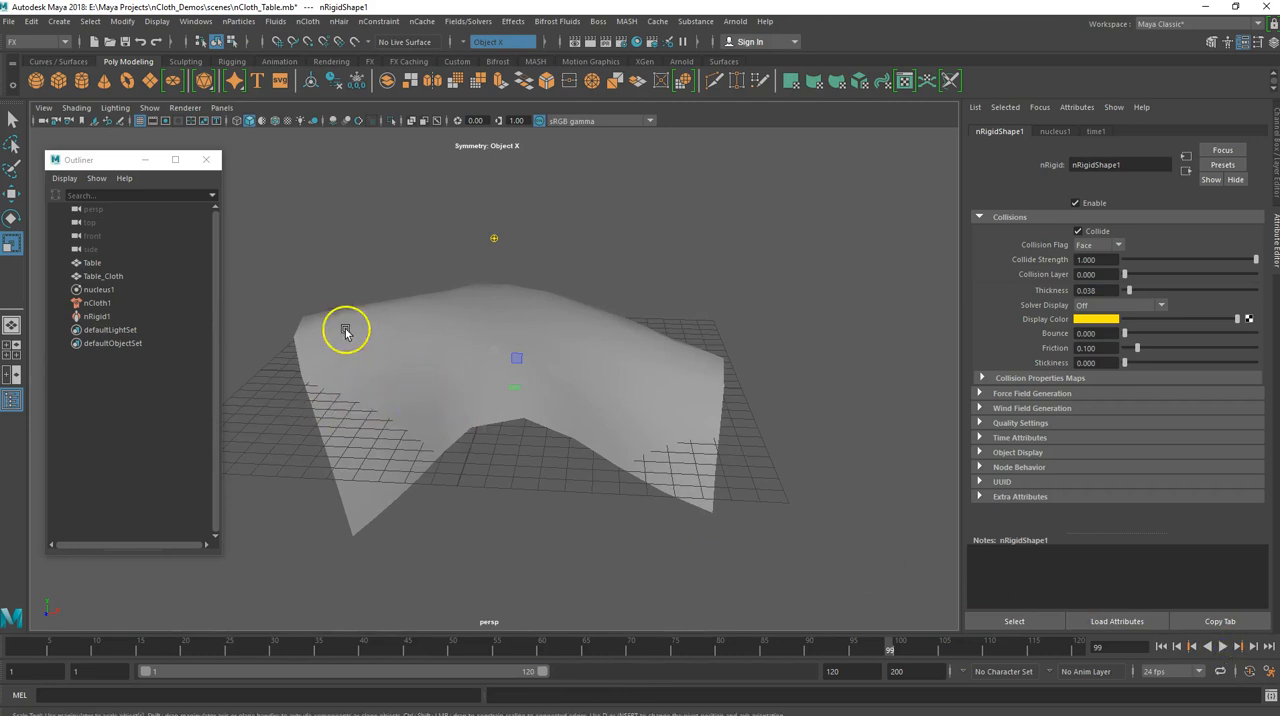
pyautogui.moveTo(397, 380)
pyautogui.keyDown('alt'); pyautogui.mouseDown()
pyautogui.moveTo(467, 435)
pyautogui.moveTo(287, 305)
pyautogui.moveTo(386, 363)
pyautogui.mouseUp(); pyautogui.keyUp('alt')
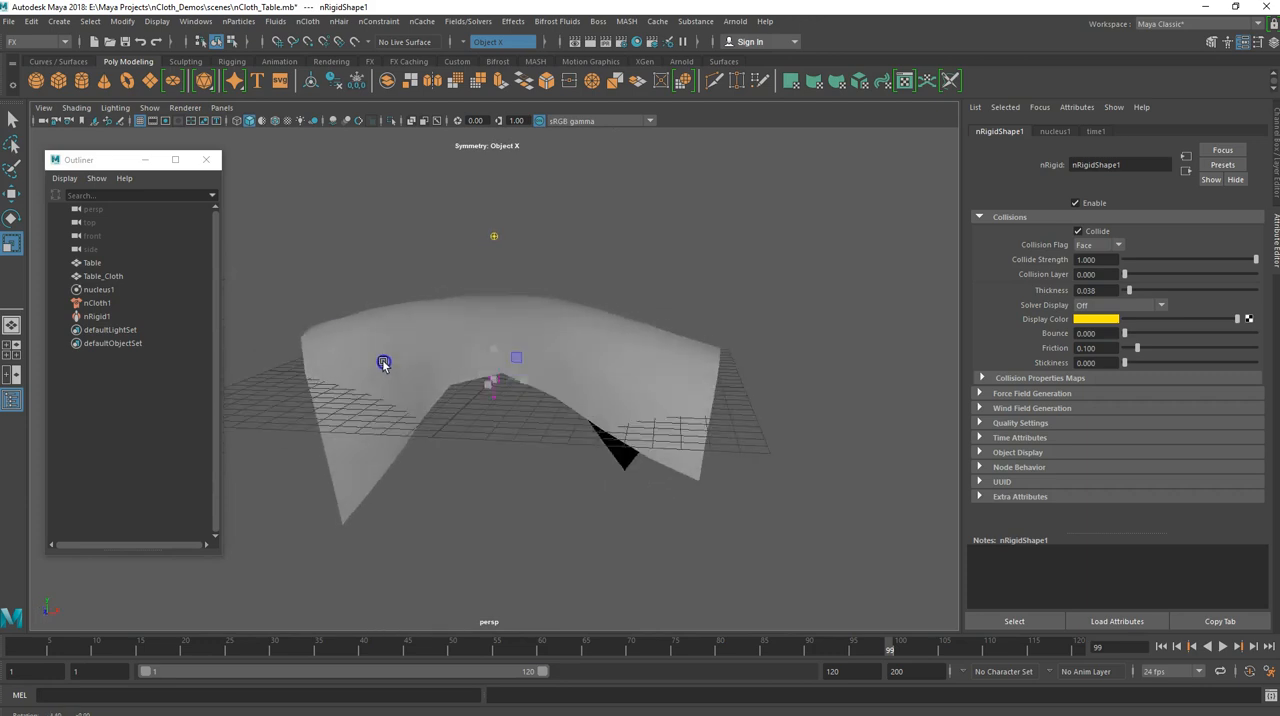
# Return to frame 1 and set Subdivisions Width and Subdivisions Height to 30 on the Table_Cloth object's polyPlane node
pyautogui.click(609, 383)
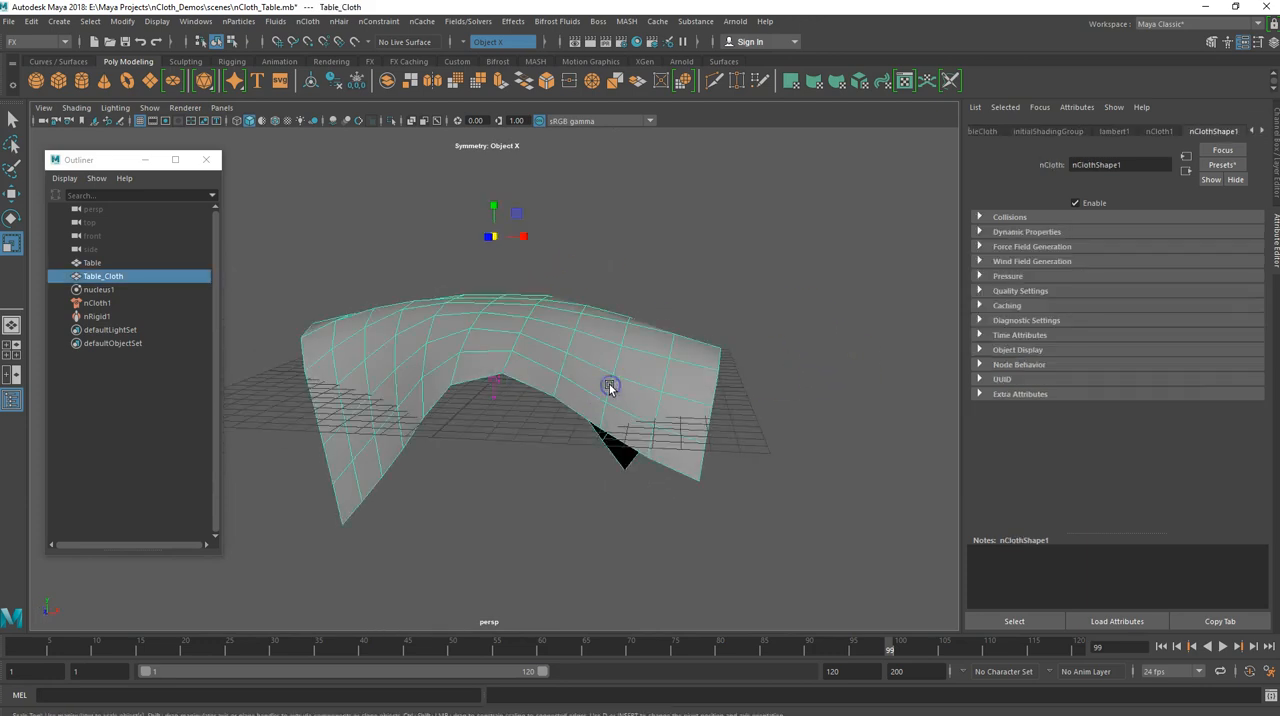
pyautogui.click(1160, 646)
pyautogui.keyDown('alt'); pyautogui.moveTo(603, 322); pyautogui.dragTo(603, 365); pyautogui.keyUp('alt')
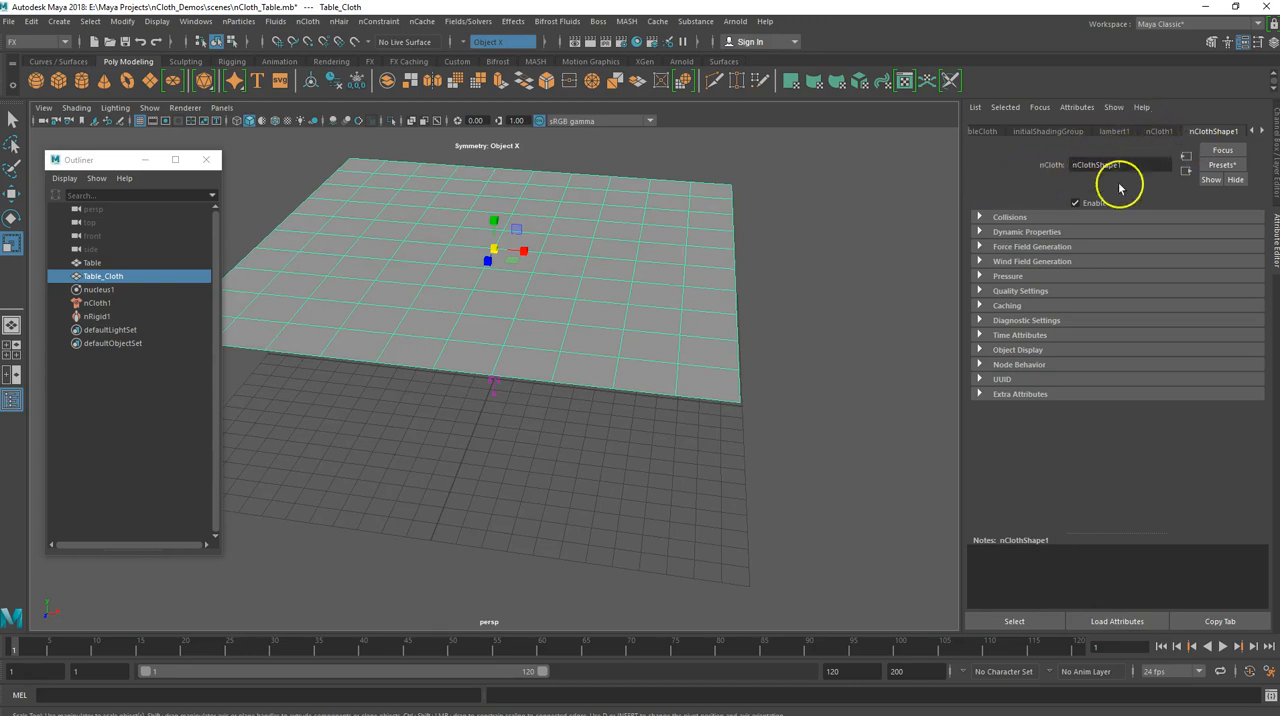
pyautogui.click(1256, 131)
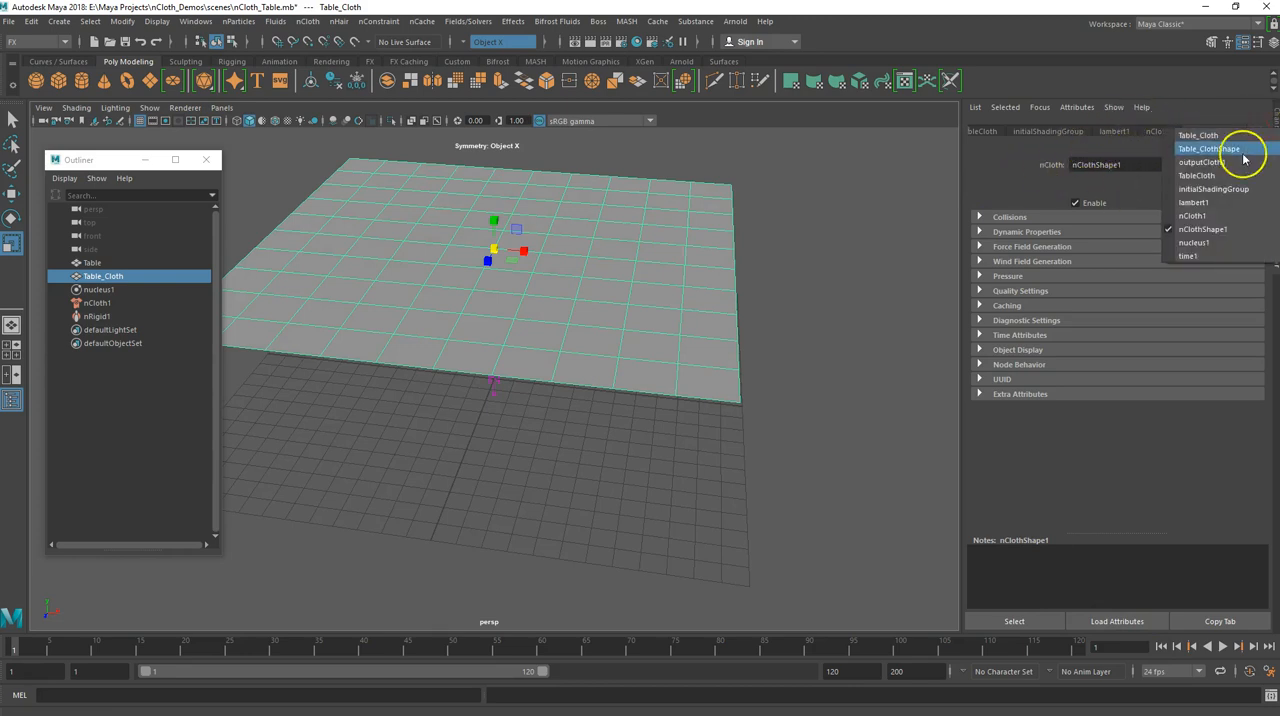
pyautogui.click(1208, 139)
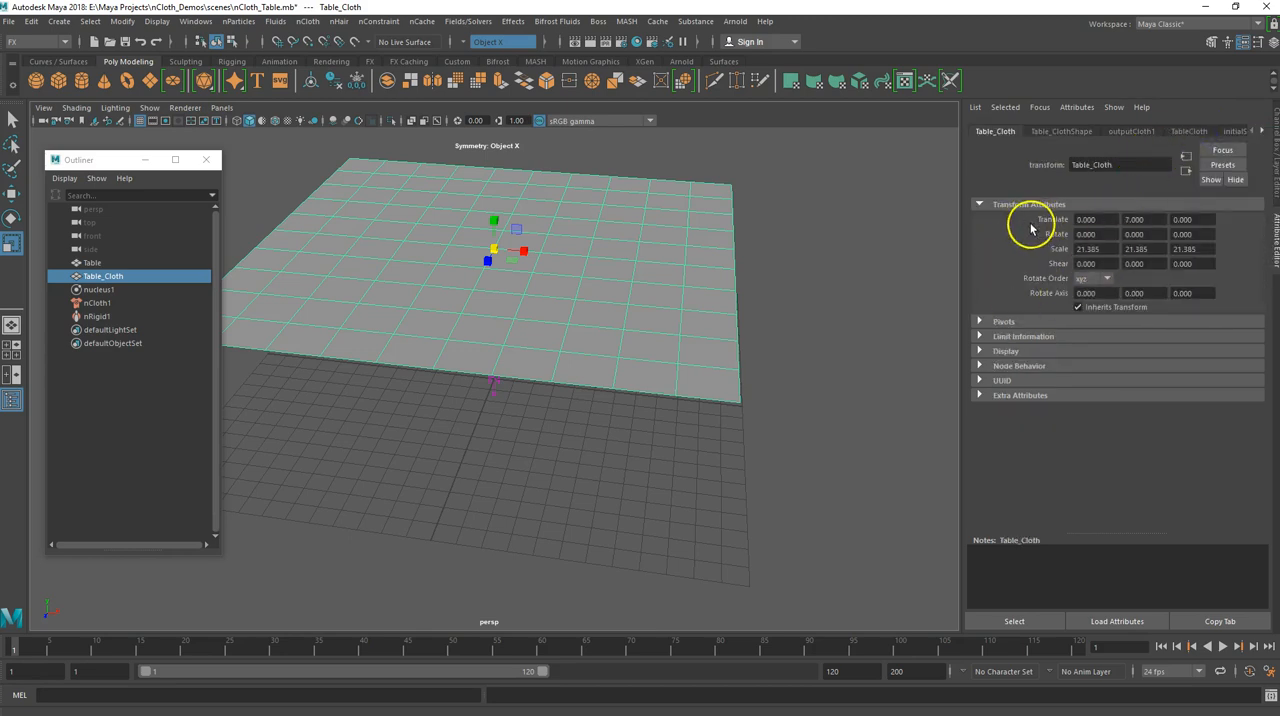
pyautogui.click(1065, 131)
pyautogui.click(1136, 132)
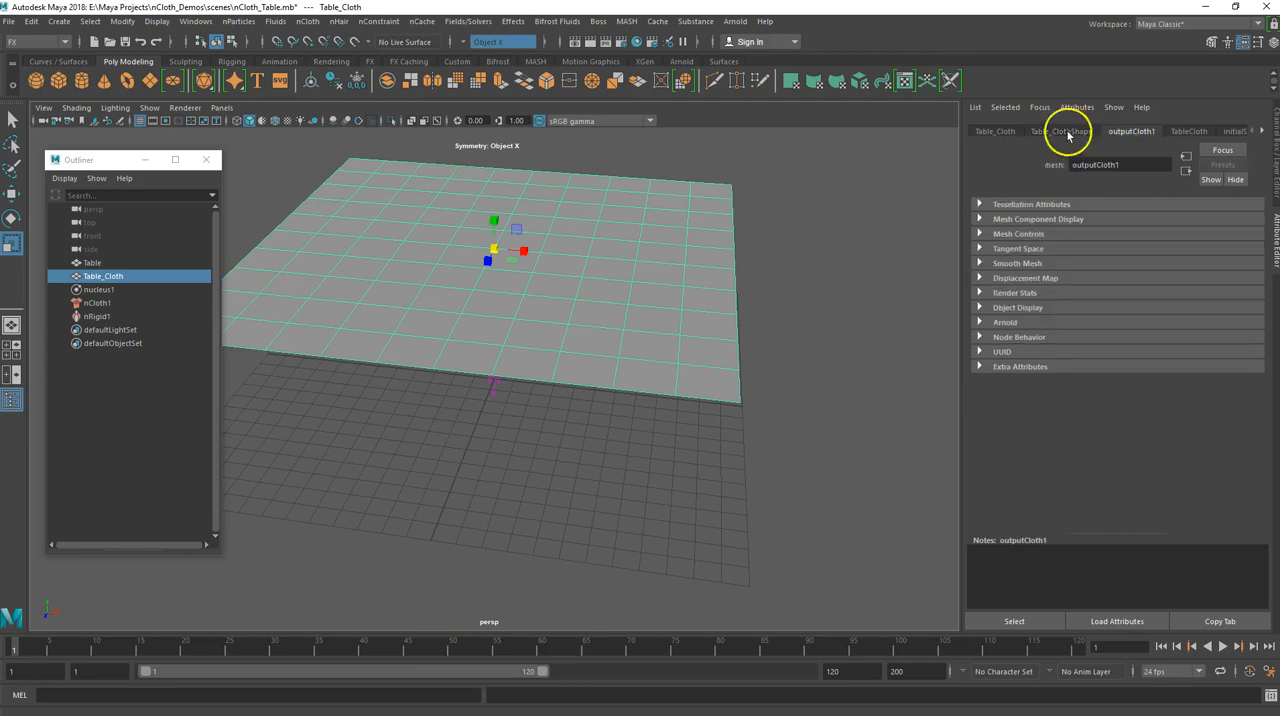
pyautogui.click(993, 132)
pyautogui.click(1194, 132)
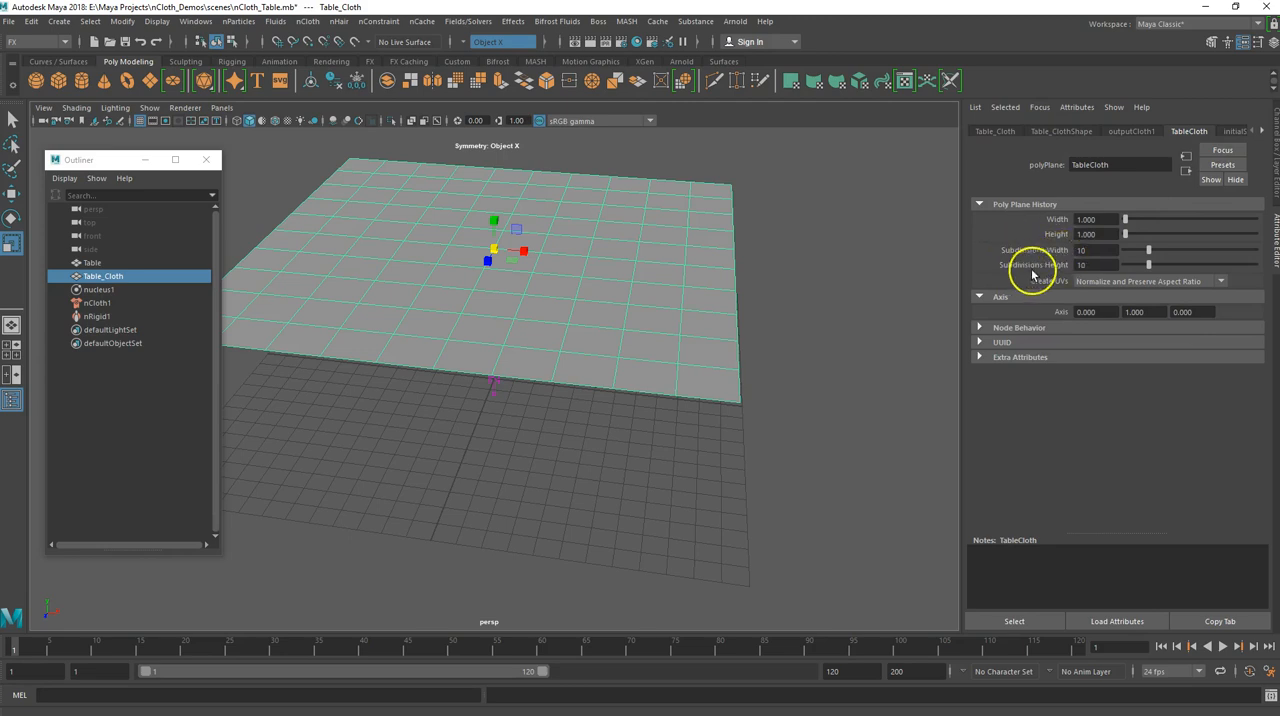
pyautogui.doubleClick(1082, 250)
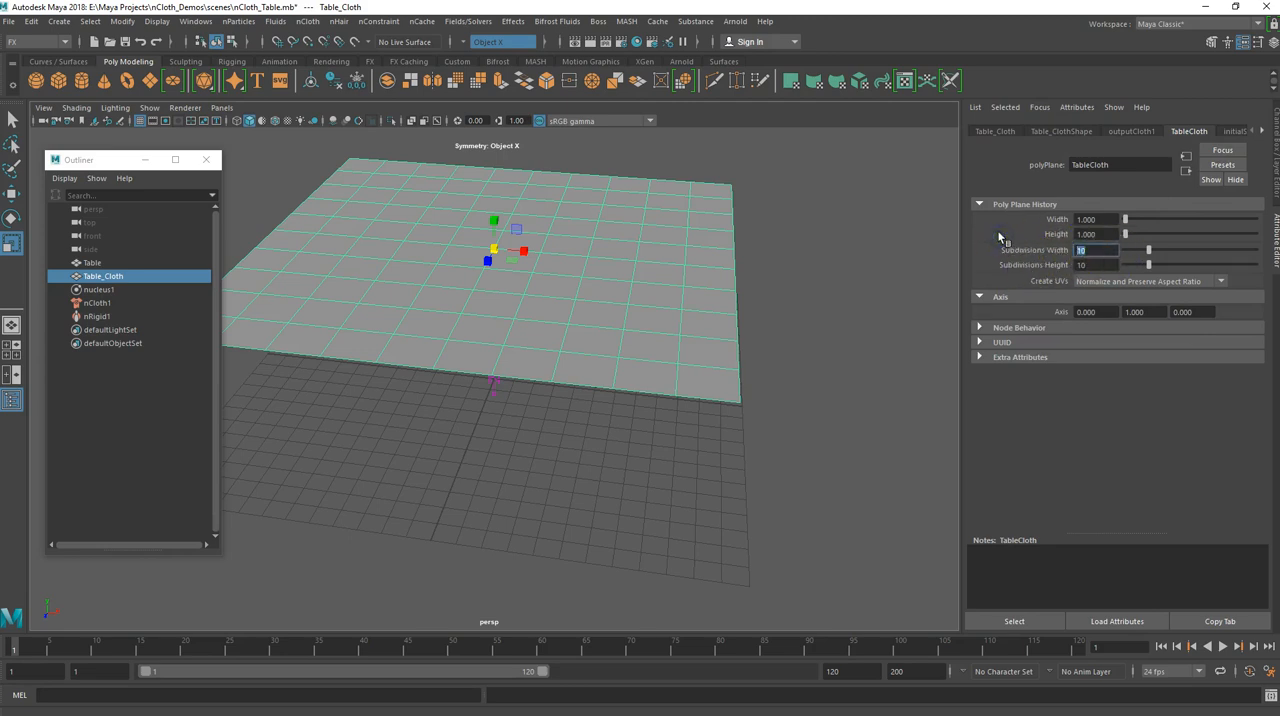
pyautogui.press('Tab')
pyautogui.write('30')
pyautogui.press('Return')
# Run the simulation briefly with the denser cloth, stop it, and set both the playback and animation end times to 500
pyautogui.moveTo(613, 385)
pyautogui.keyDown('alt'); pyautogui.mouseDown()
pyautogui.moveTo(646, 337)
pyautogui.moveTo(623, 363)
pyautogui.mouseUp(); pyautogui.keyUp('alt')
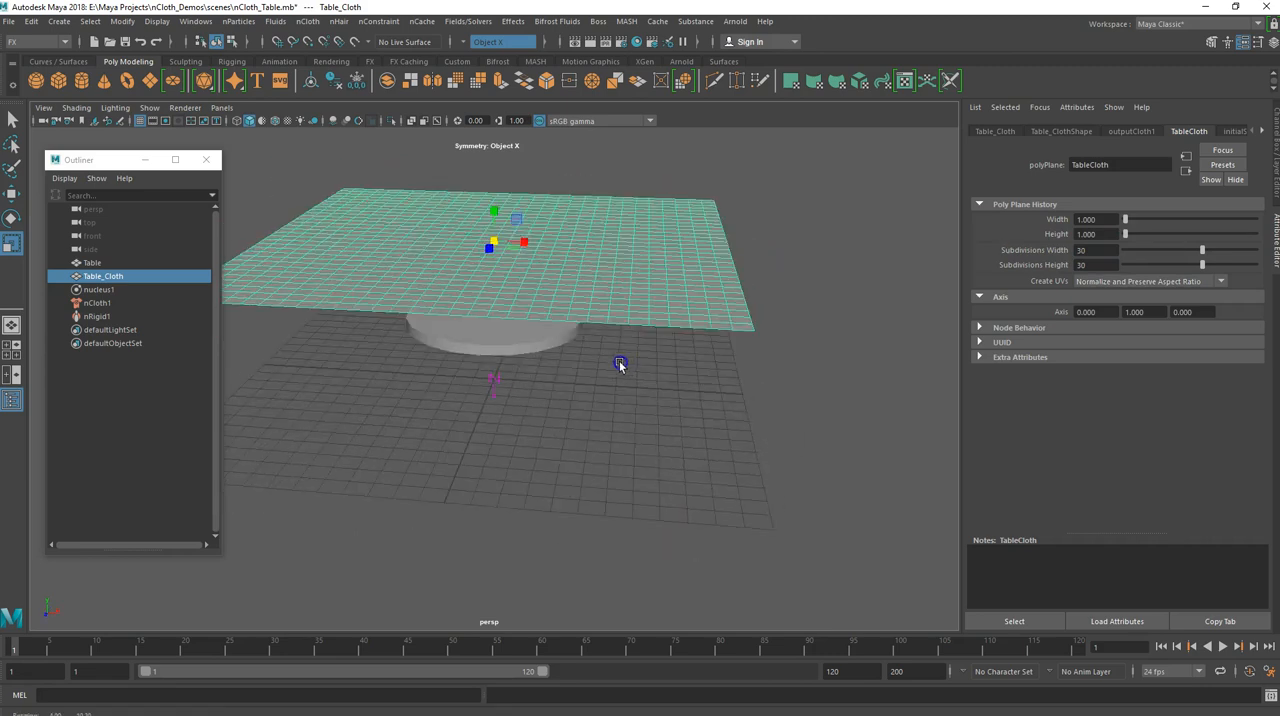
pyautogui.click(1228, 645)
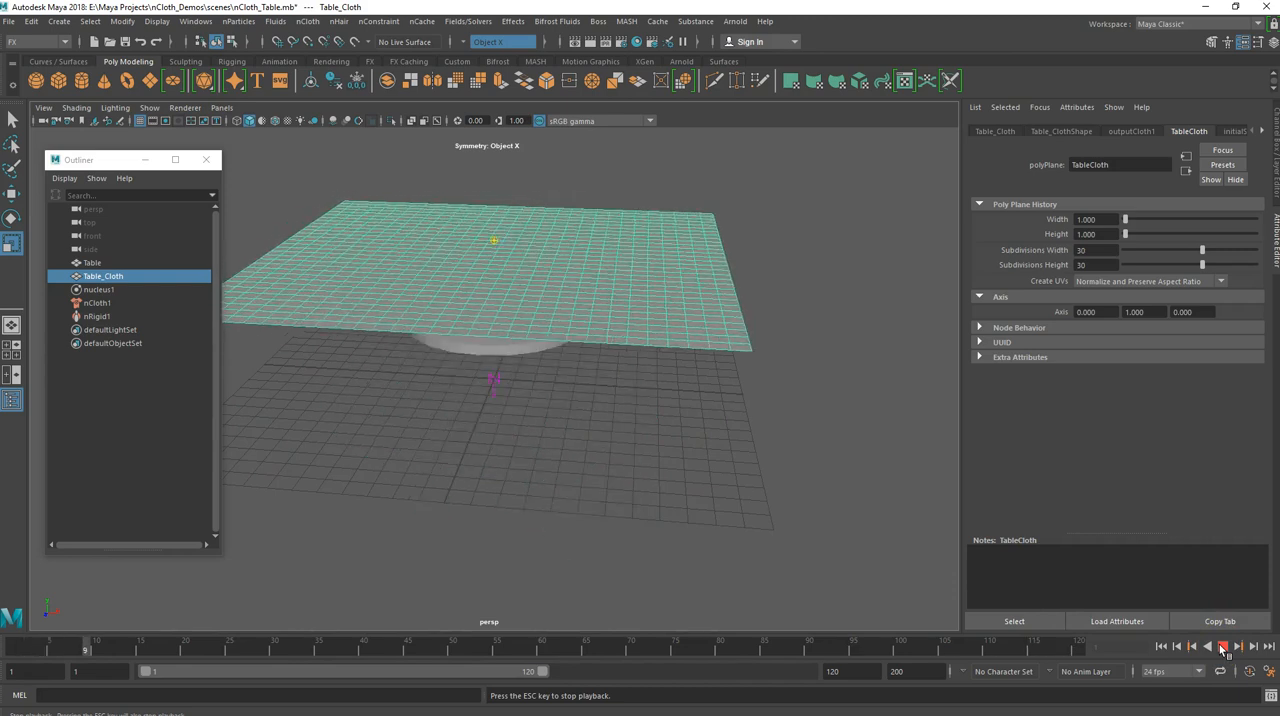
pyautogui.click(1222, 647)
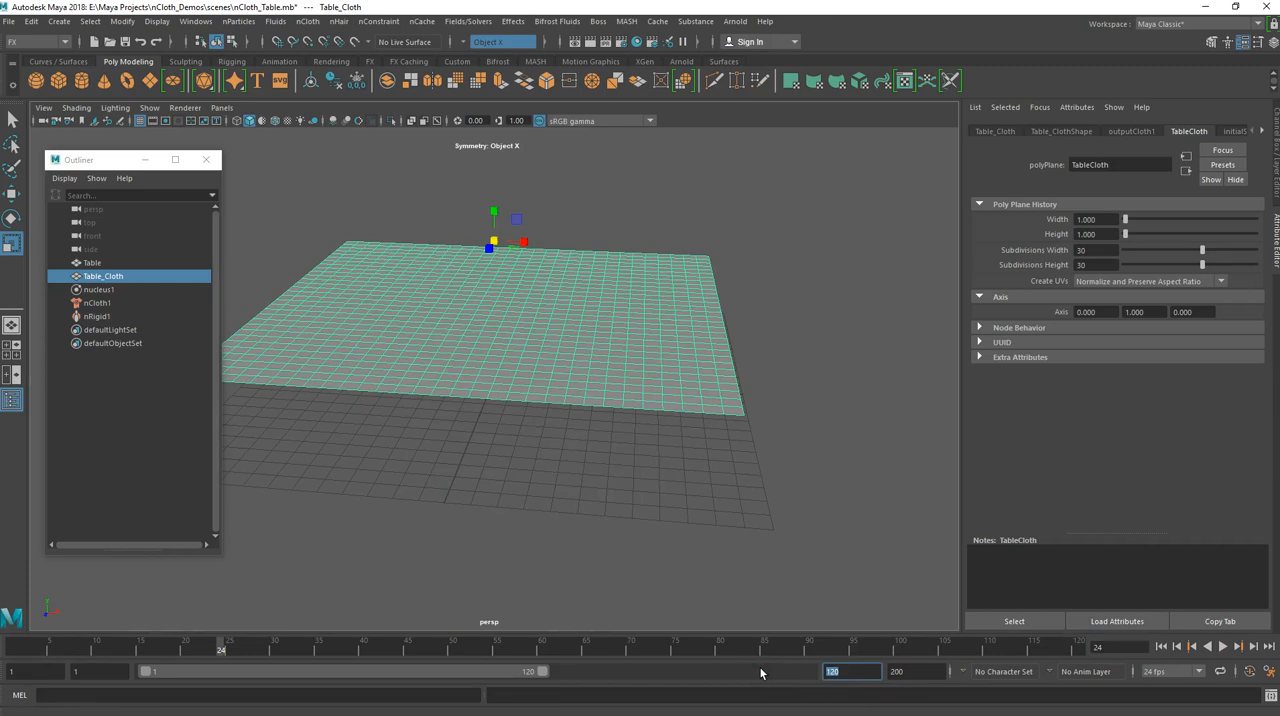
pyautogui.press('Tab')
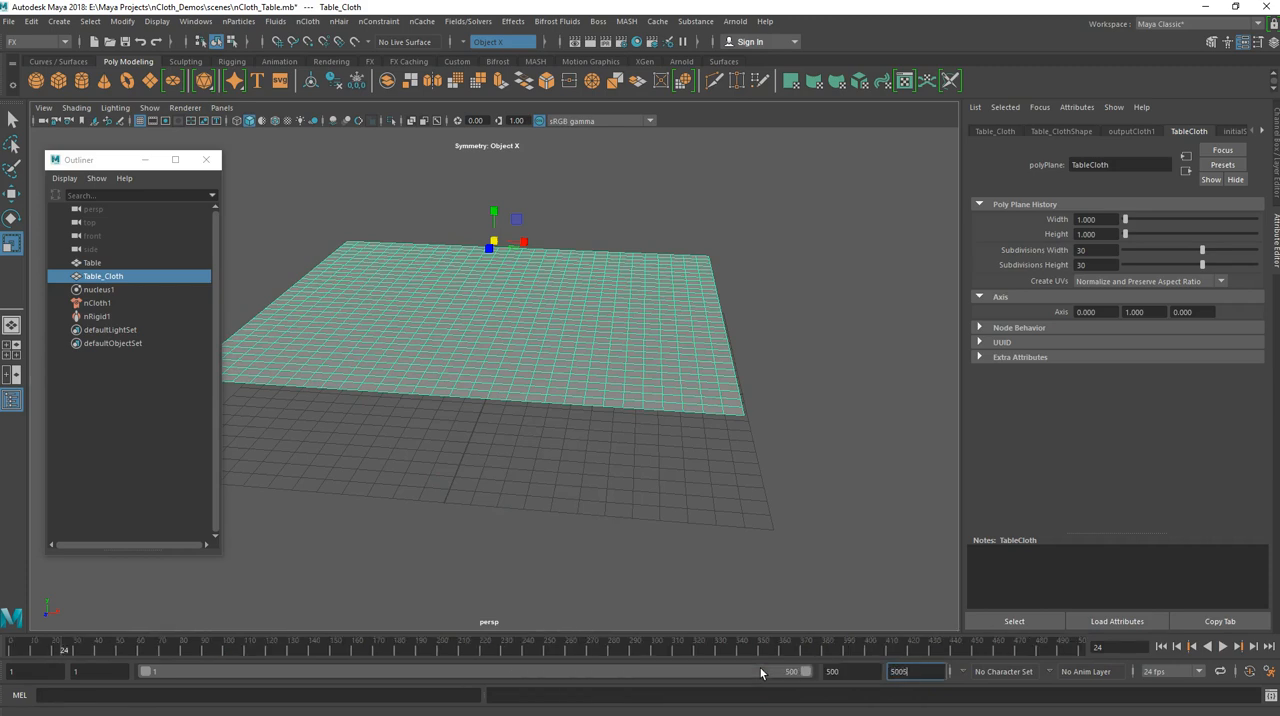
# Play the simulation from frame 1, stop it around frame 335, and examine how the denser cloth drapes over the table
pyautogui.click(1160, 647)
pyautogui.click(1222, 647)
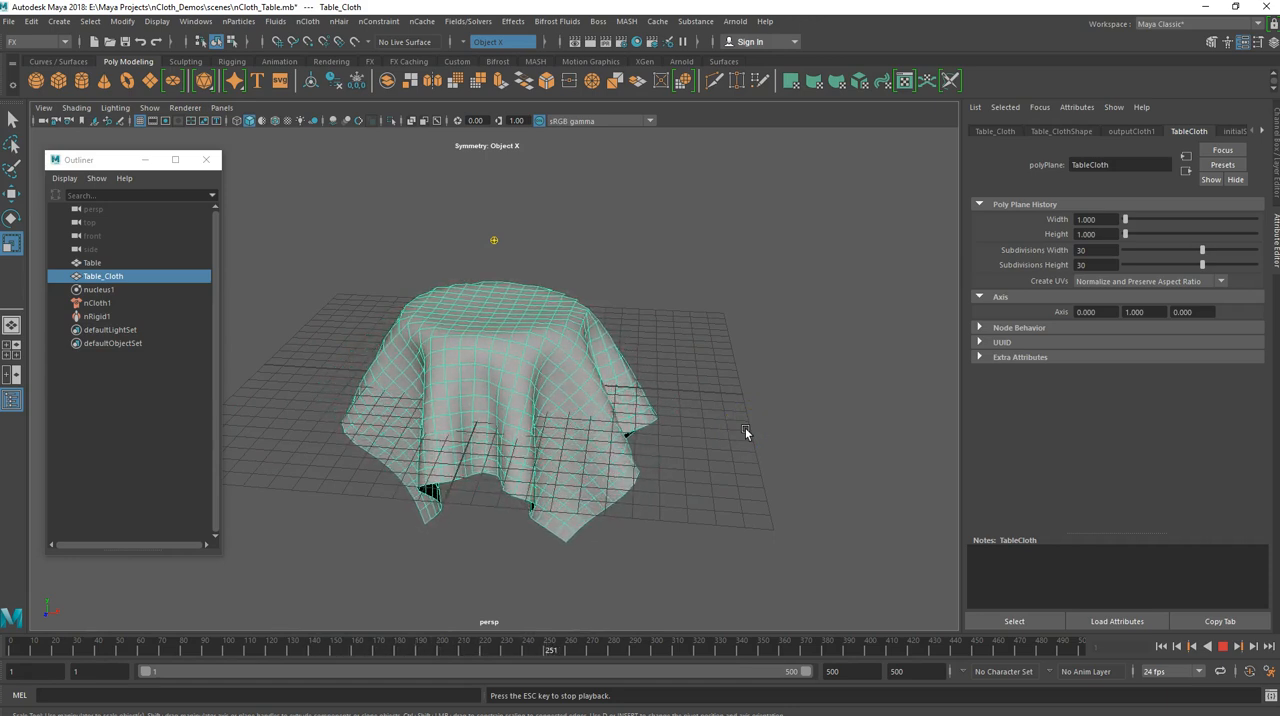
pyautogui.click(1222, 646)
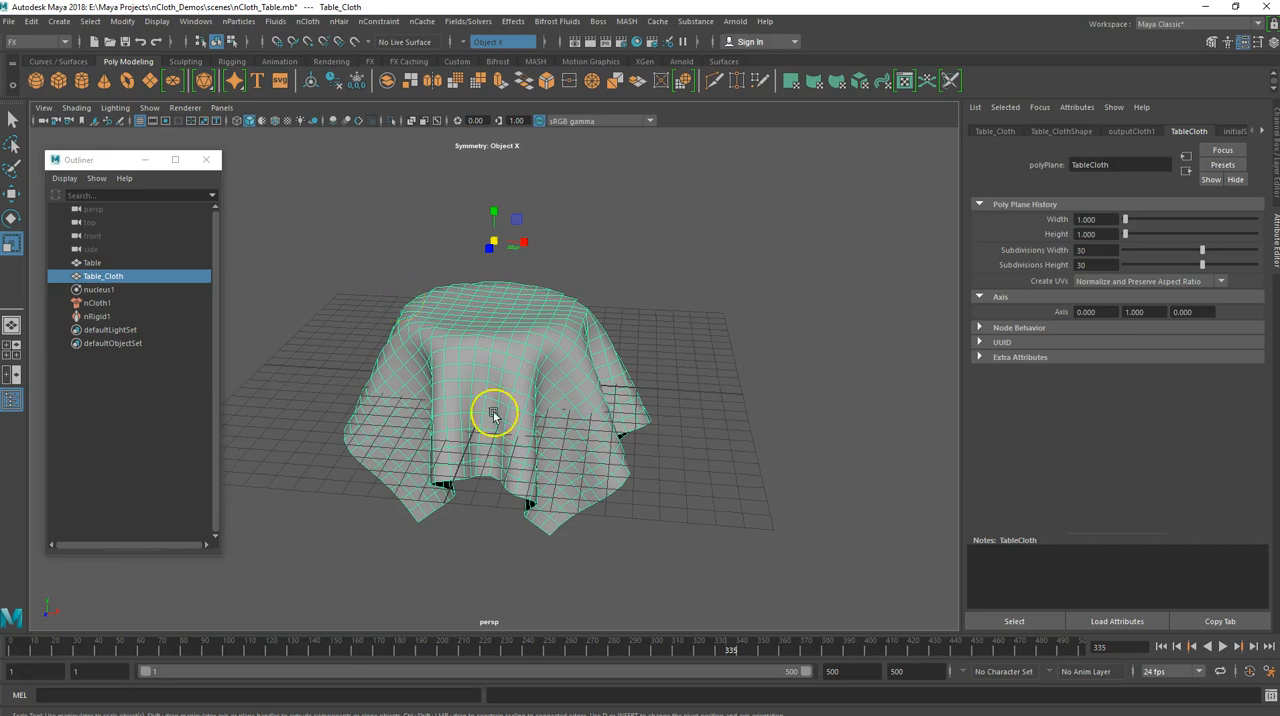
# Return to frame 1 and set Friction to 0.294 and Stickiness to 0.165 on the Table's nRigidShape1 node
pyautogui.click(1160, 646)
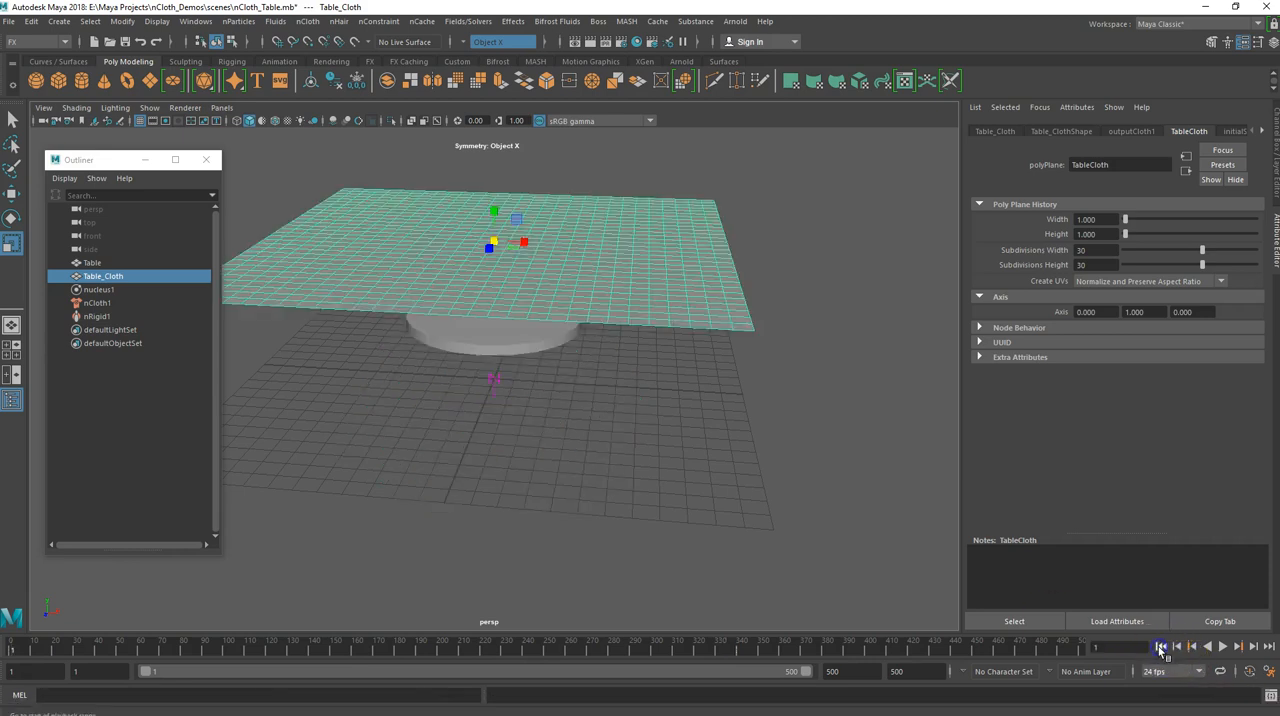
pyautogui.click(449, 347)
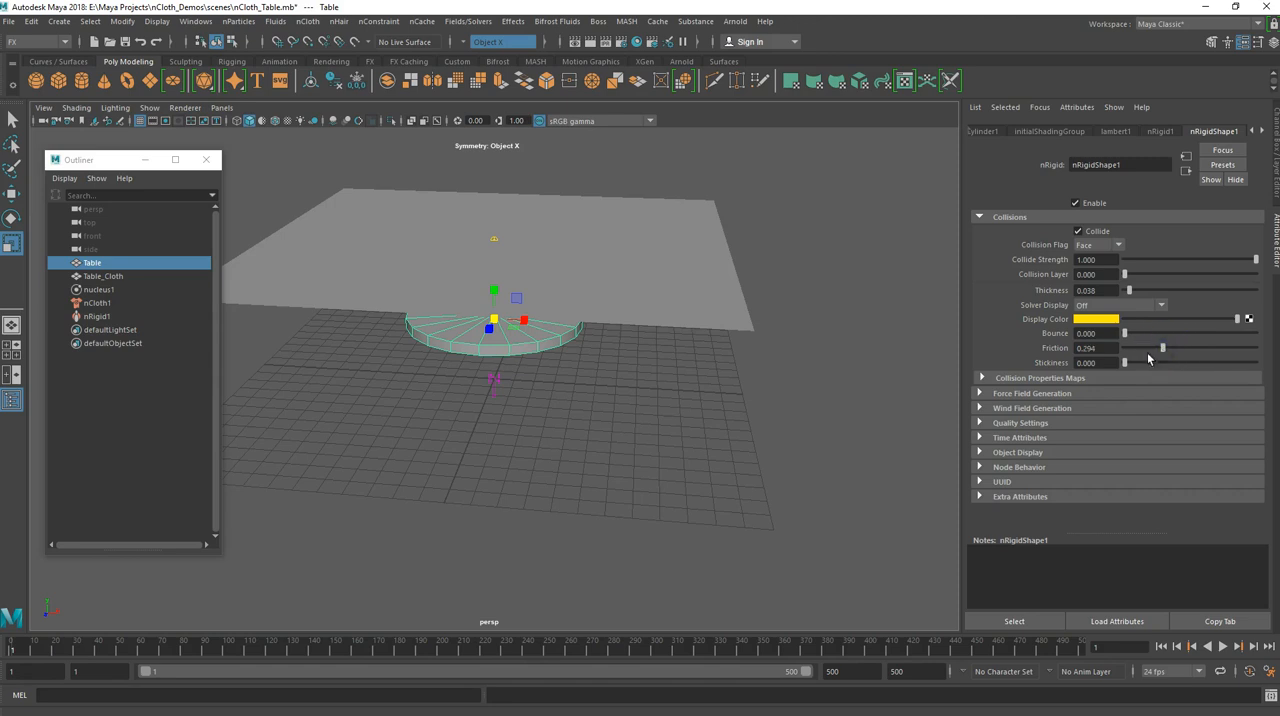
pyautogui.click(1122, 362)
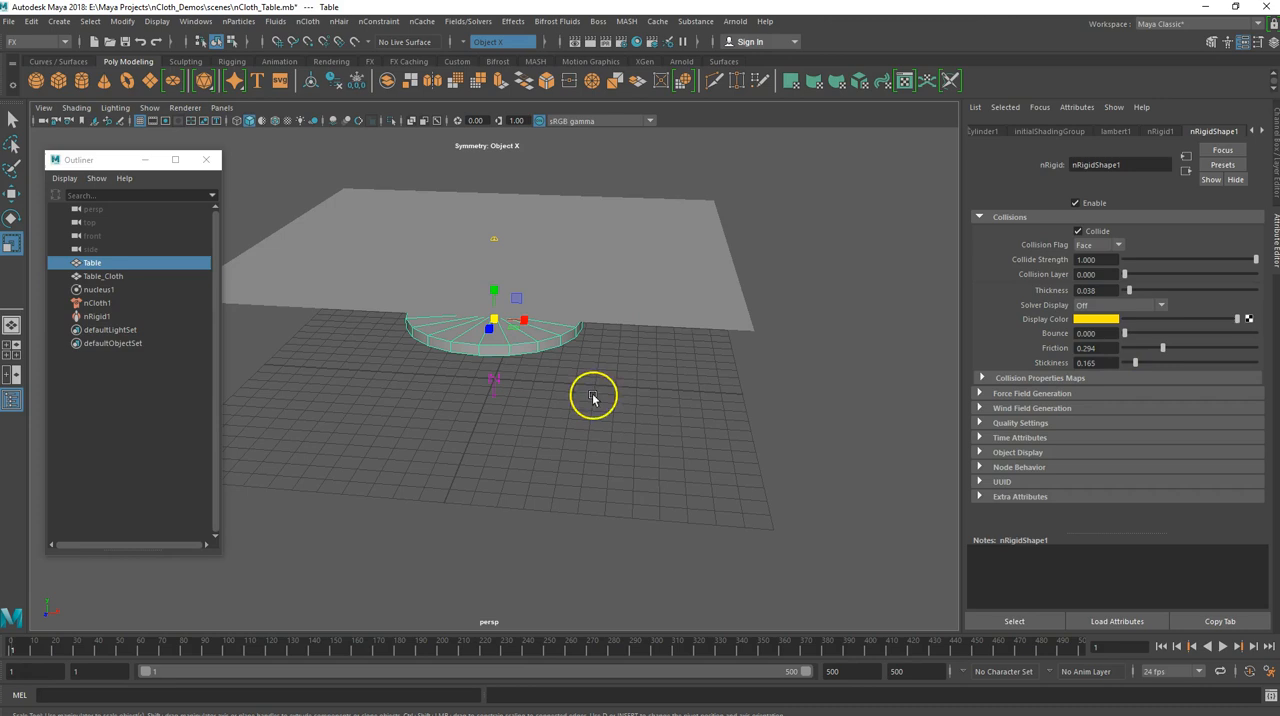
# Play the simulation to about frame 298 to check the drape with the new friction and stickiness, and return to frame 1
pyautogui.click(1227, 647)
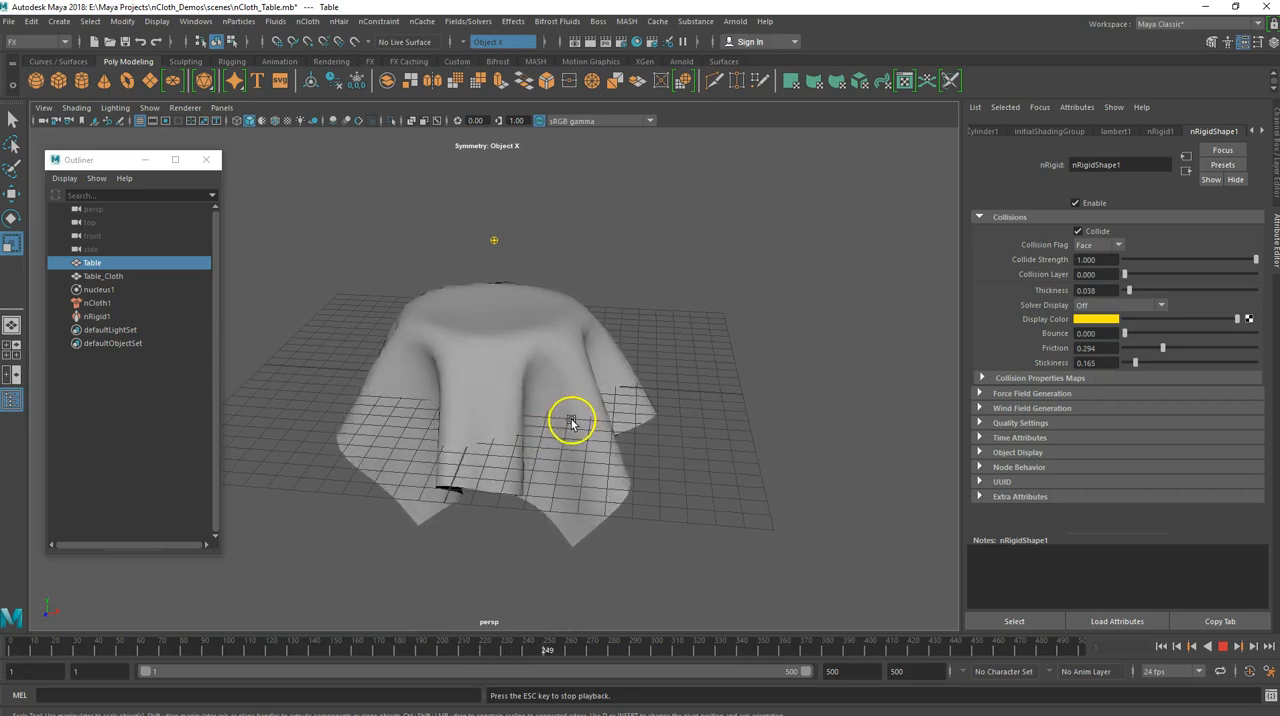
pyautogui.click(1220, 648)
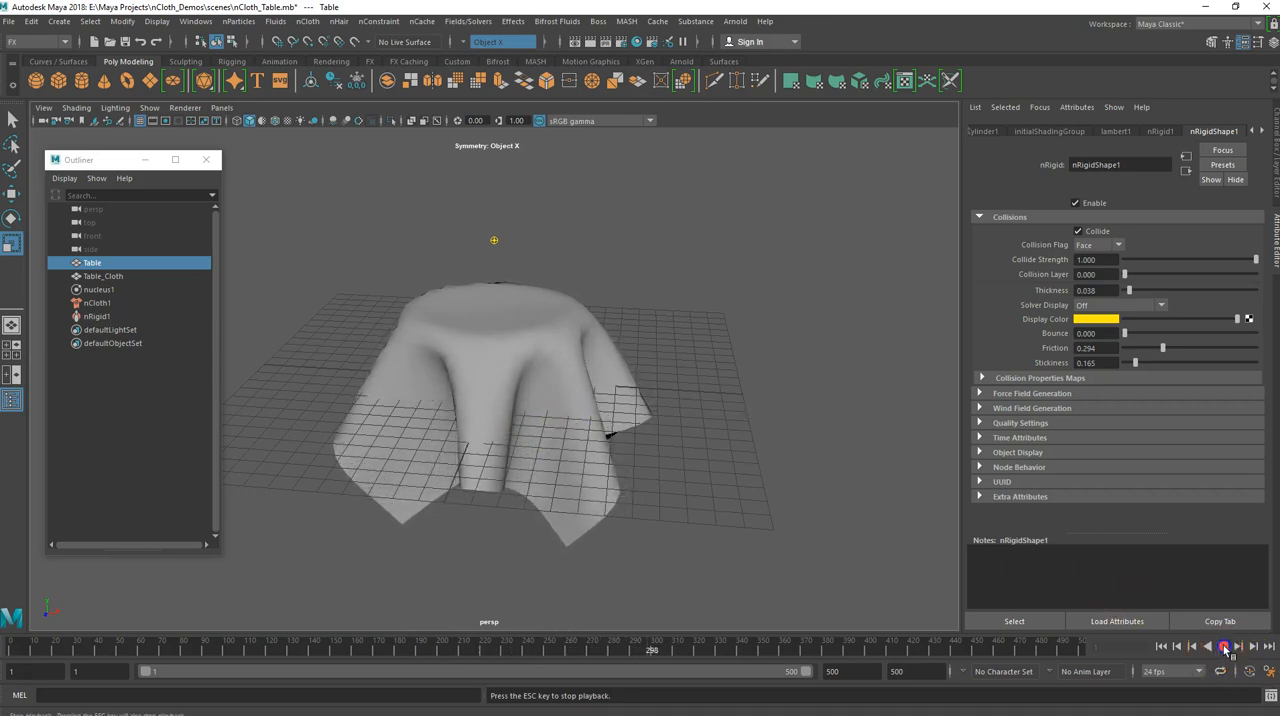
pyautogui.click(1161, 647)
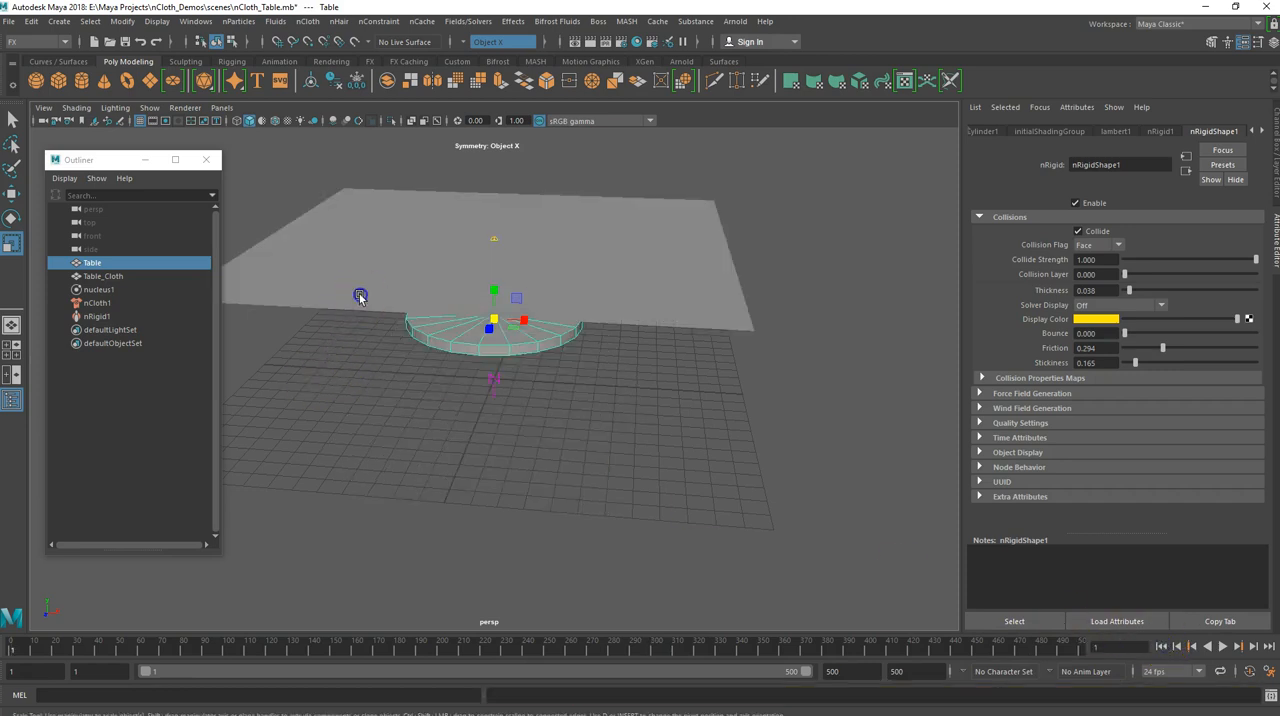
# Assign a new Arnold aiStandardSurface material to the Table_Cloth object
pyautogui.click(352, 300)
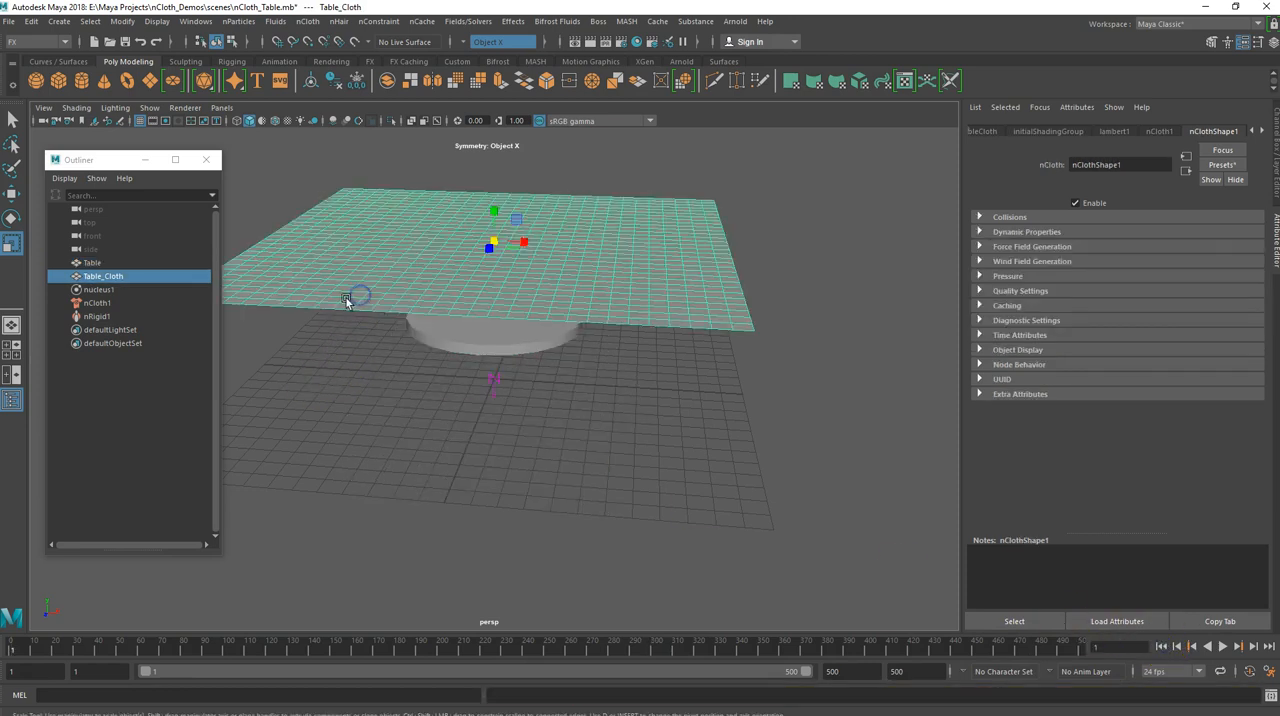
pyautogui.rightClick(400, 244)
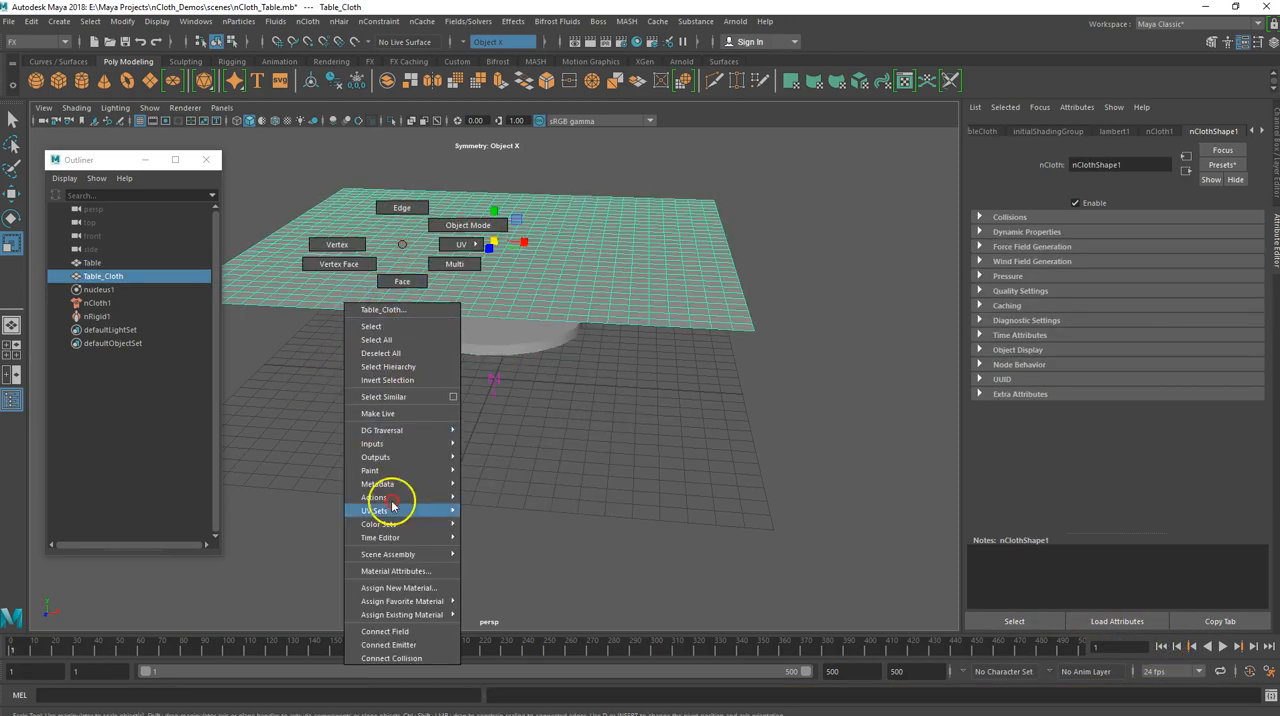
pyautogui.click(401, 587)
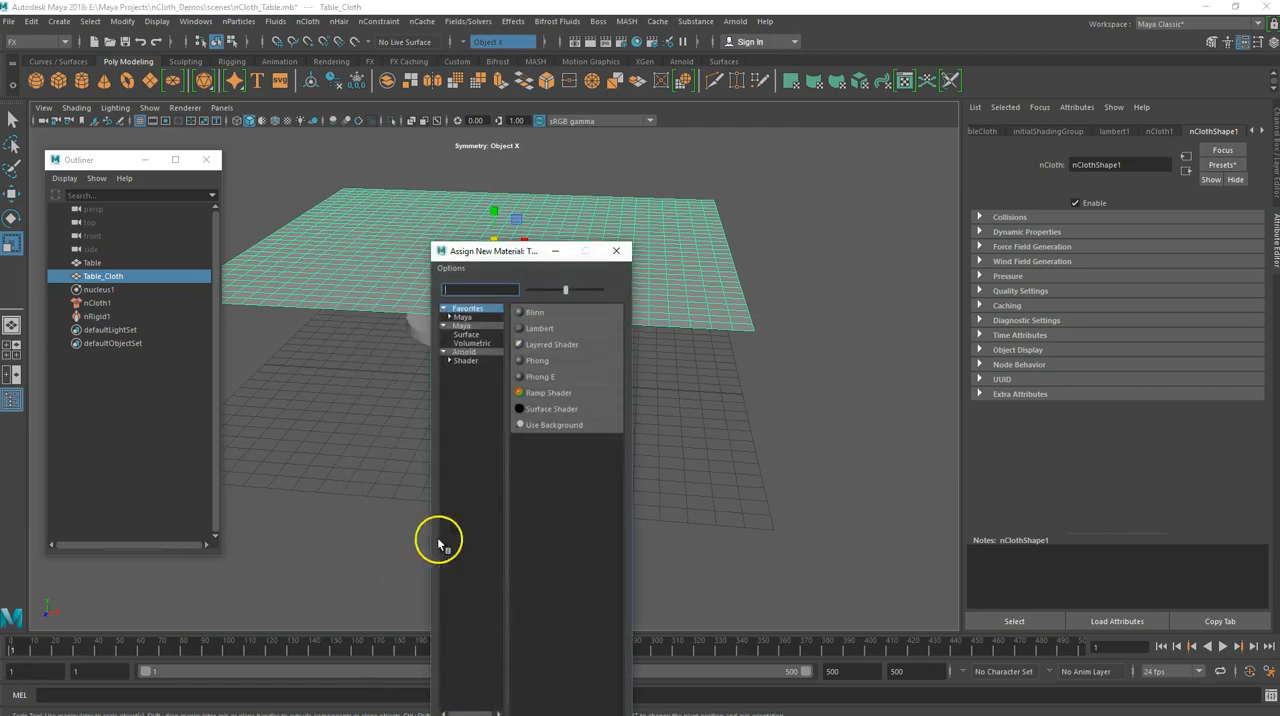
pyautogui.click(463, 352)
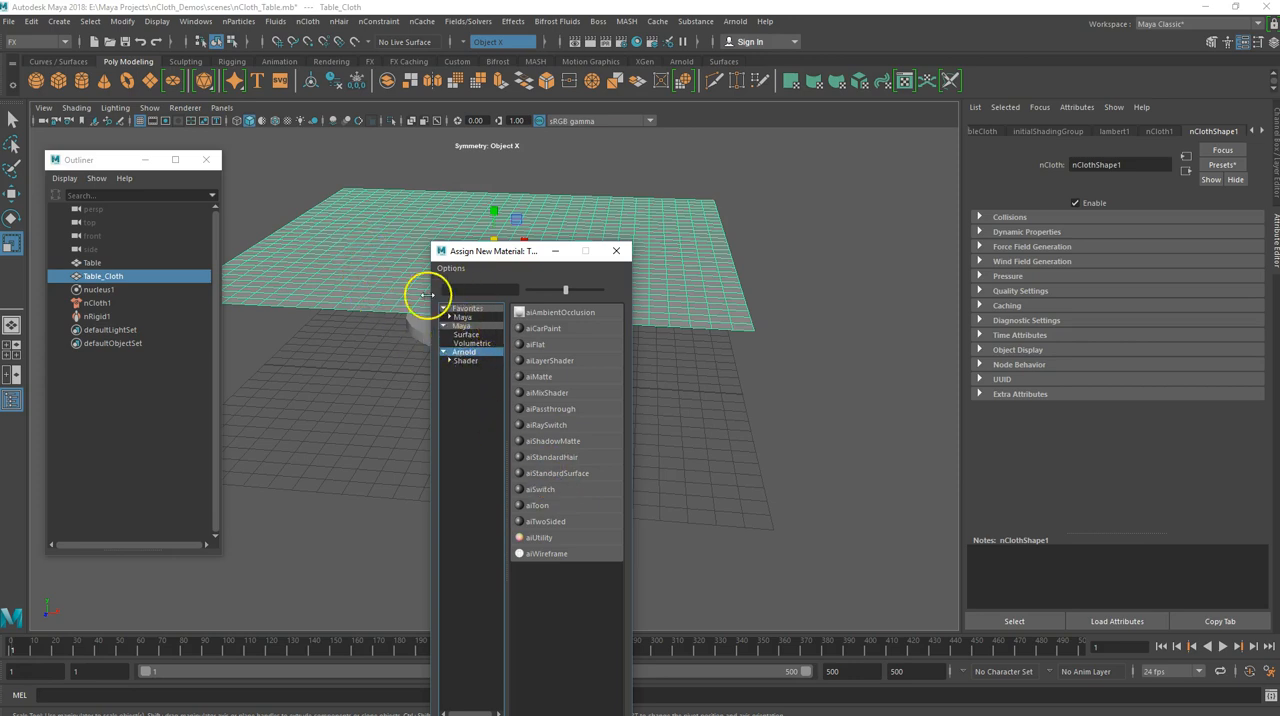
pyautogui.click(530, 473)
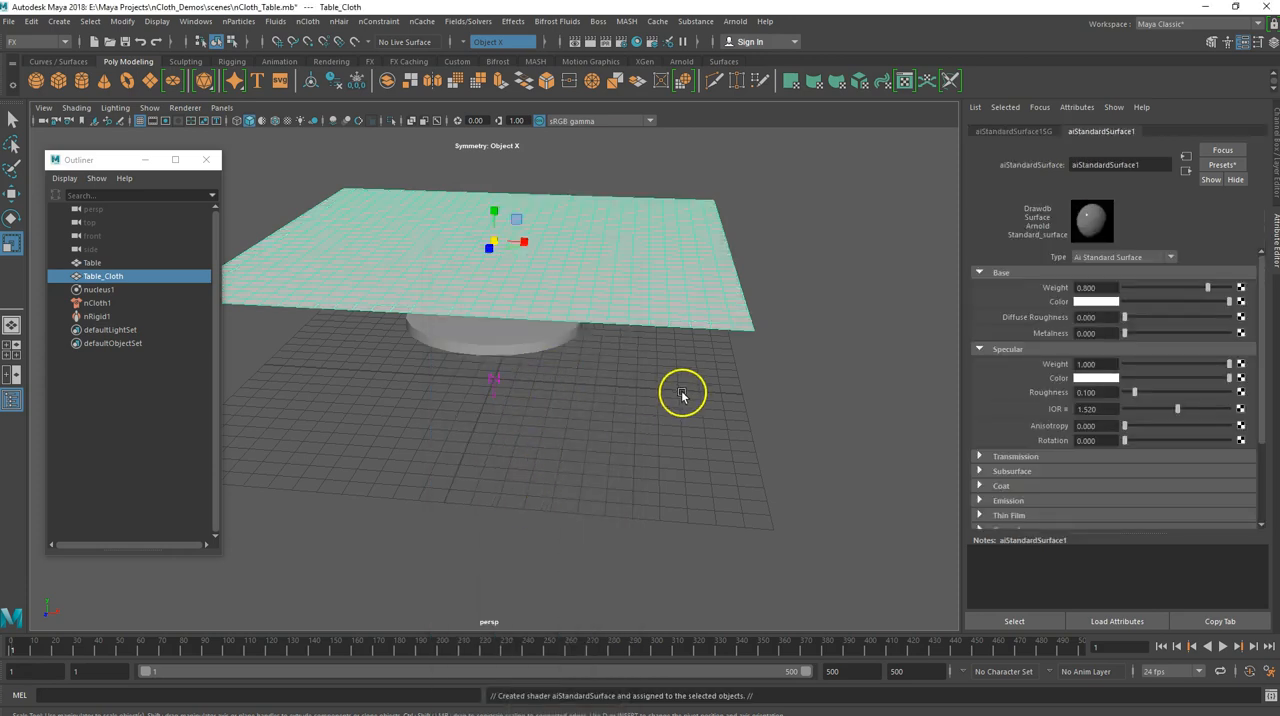
# Connect a File texture node to the base Color of aiStandardSurface1, leaving its image unassigned
pyautogui.click(1240, 304)
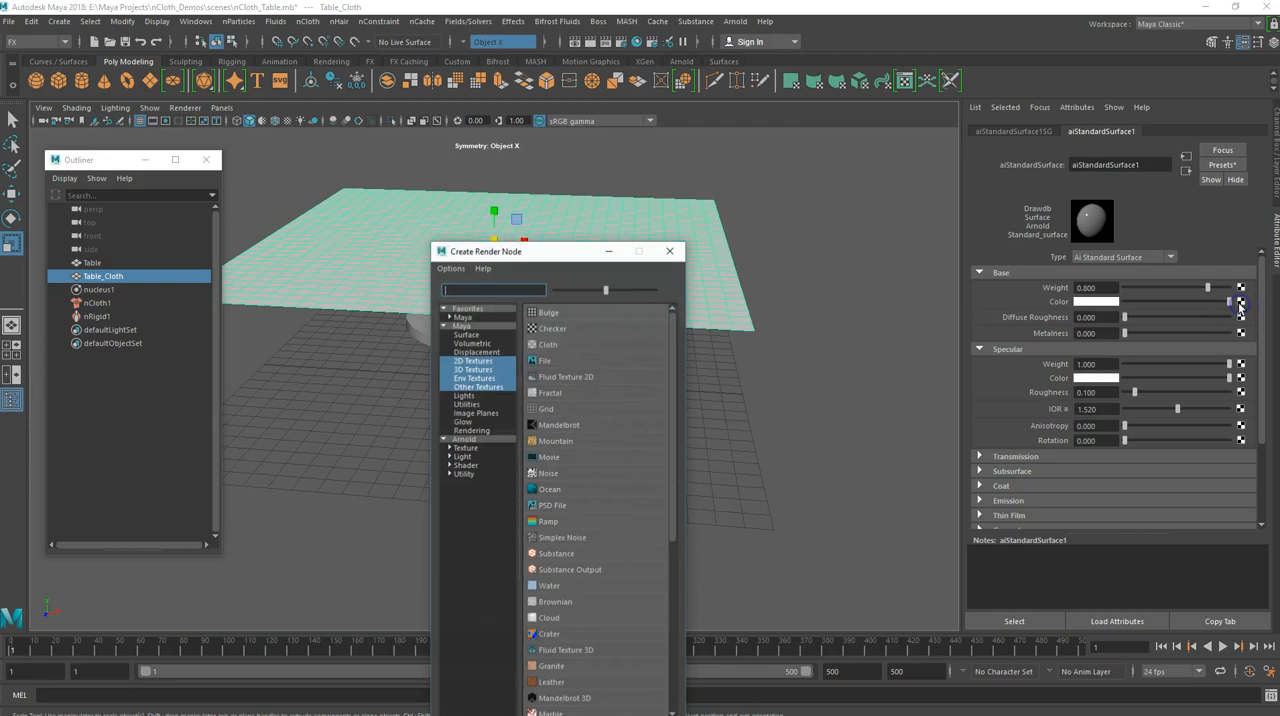
pyautogui.click(548, 362)
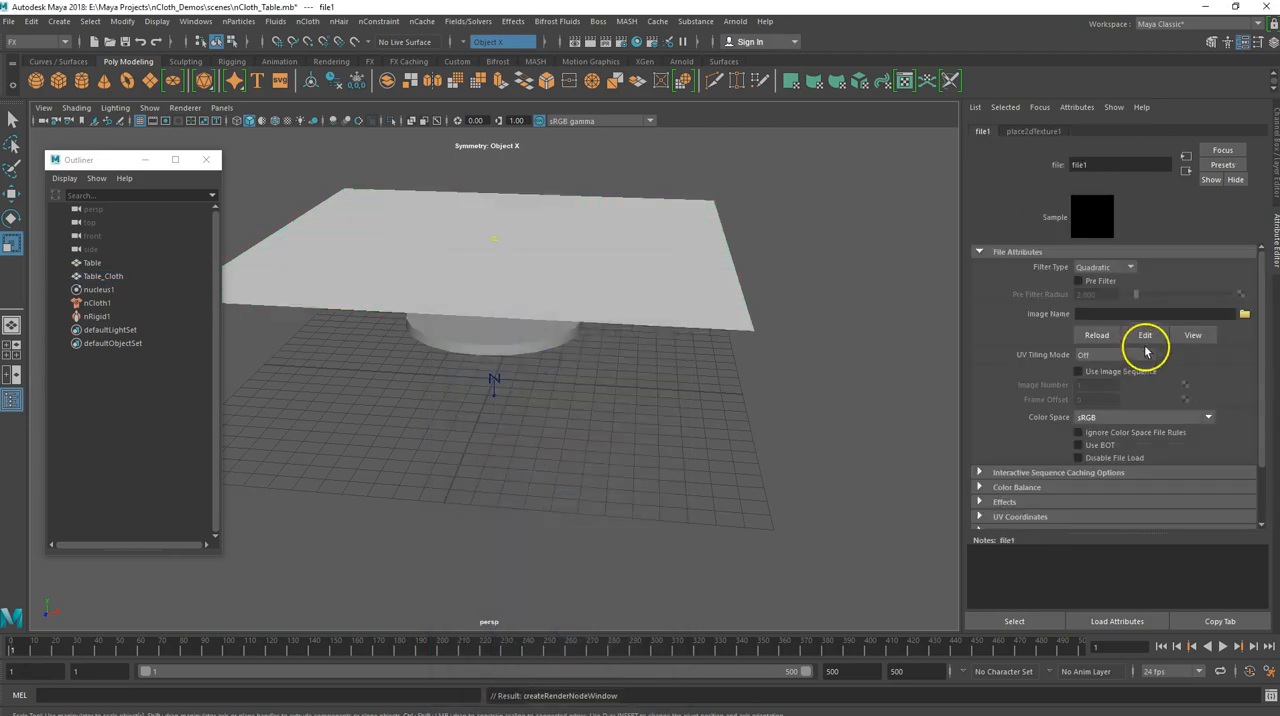
pyautogui.click(1246, 315)
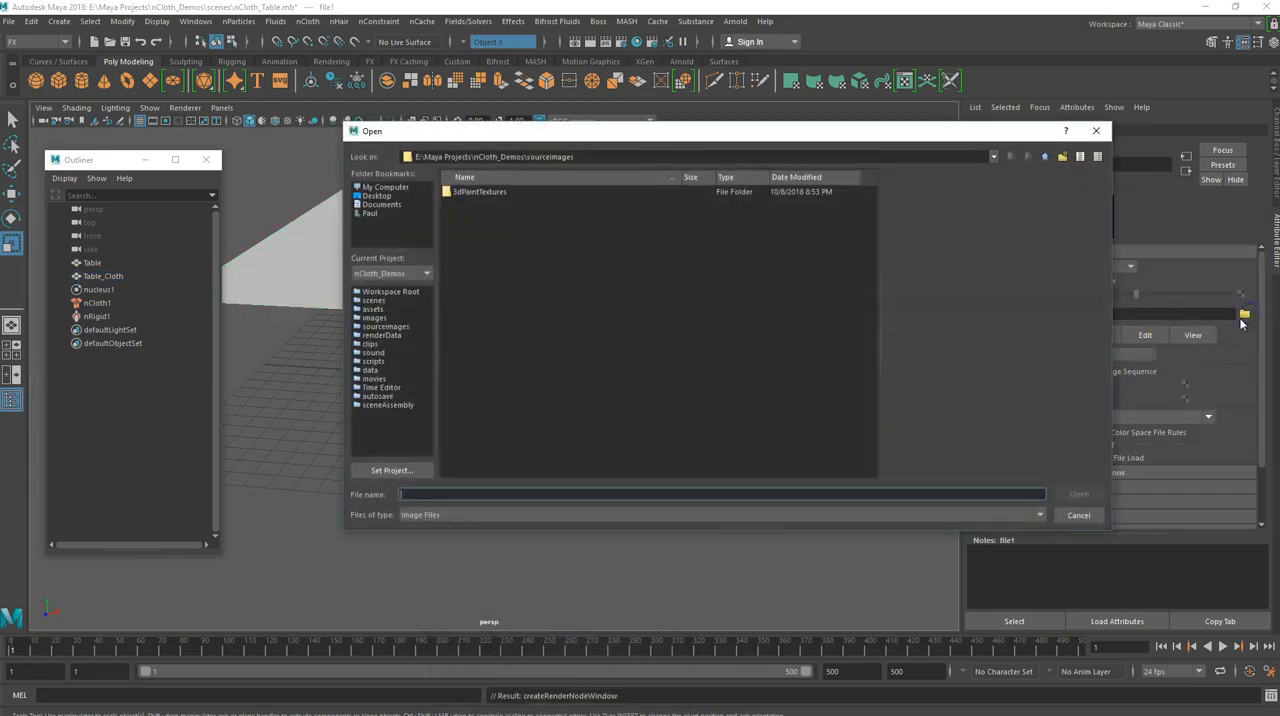
pyautogui.click(1076, 514)
# Switch to File Explorer and open the sourceimages folder of the nCloth_Demos project under Maya Projects on the DATA (E:) drive
pyautogui.moveTo(203, 714)
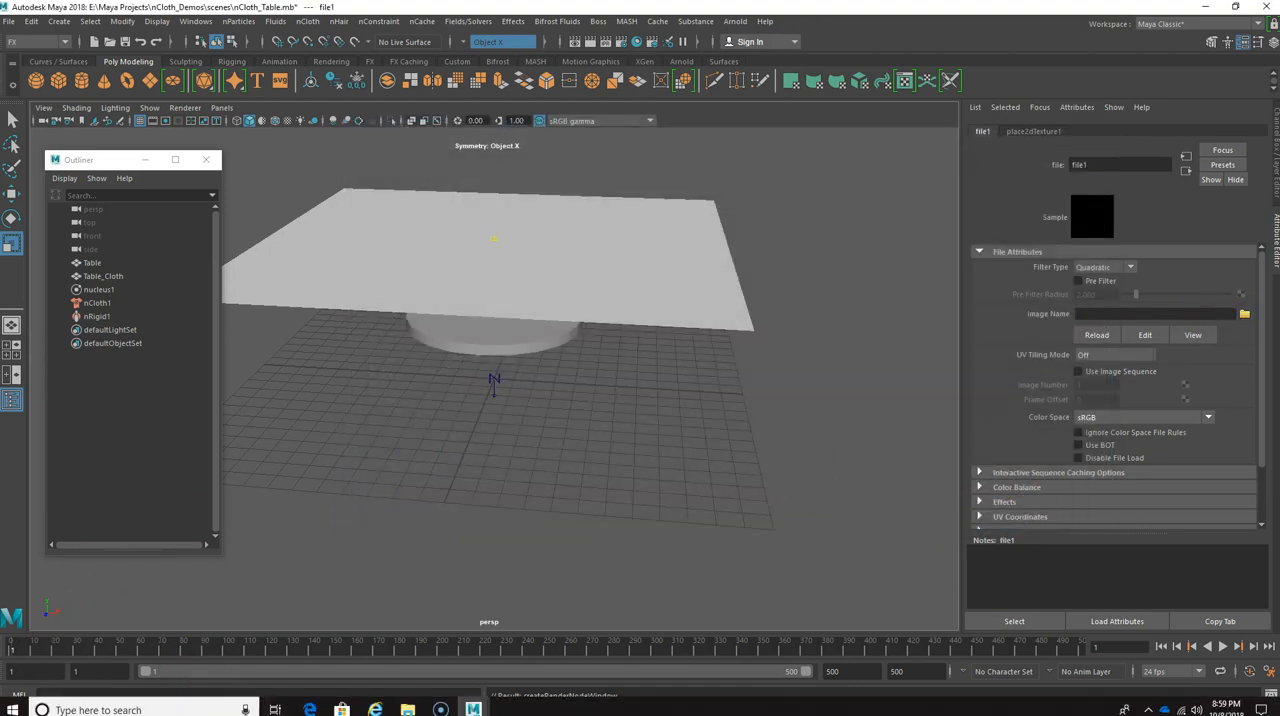
pyautogui.click(409, 710)
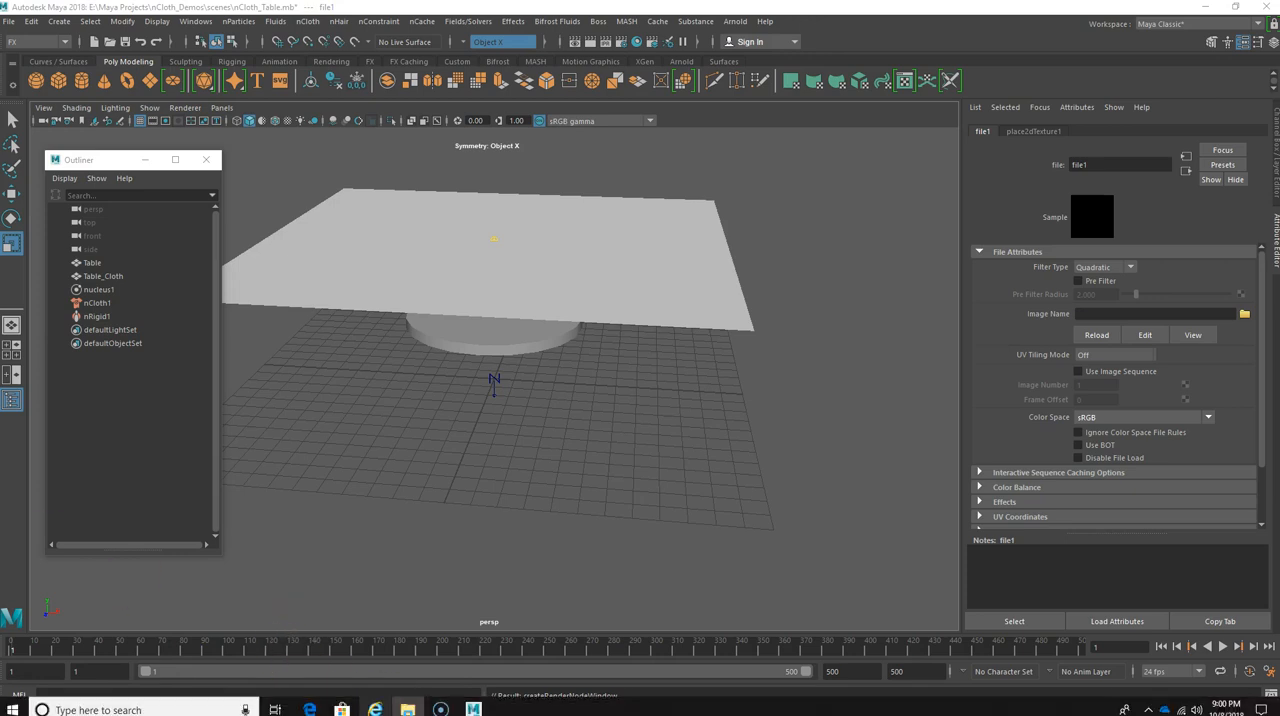
pyautogui.rightClick(409, 710)
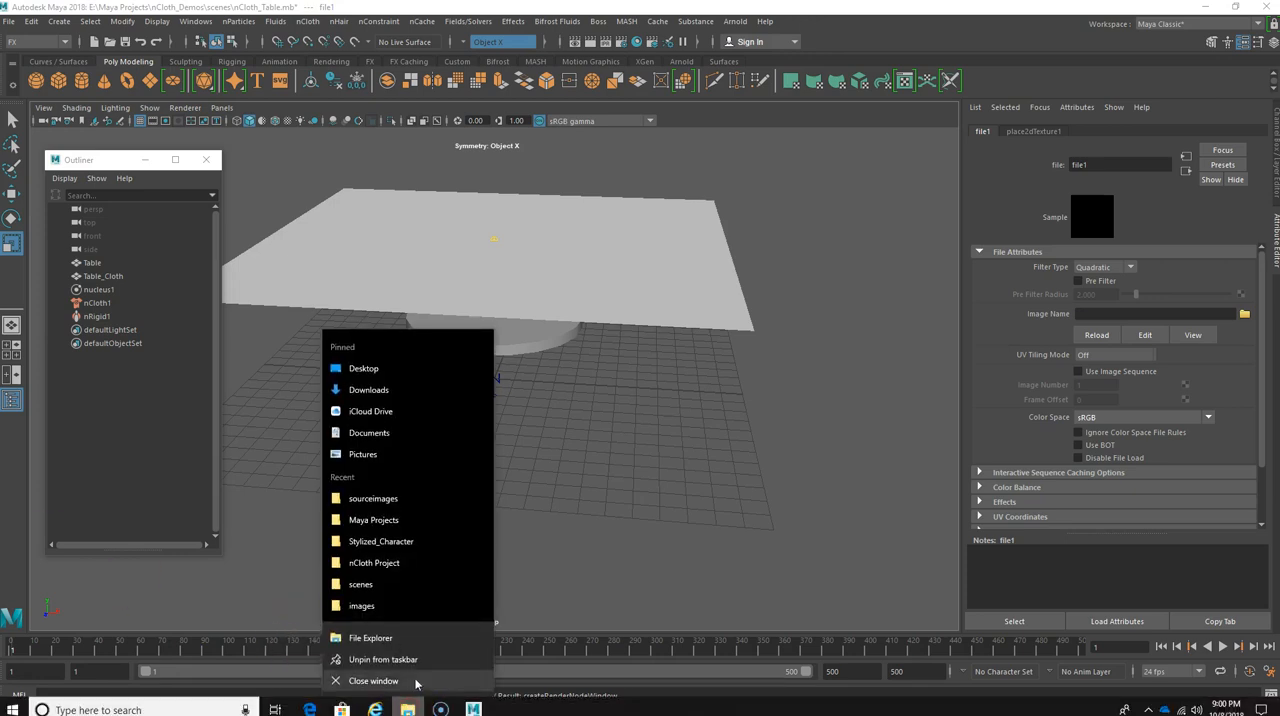
pyautogui.click(358, 636)
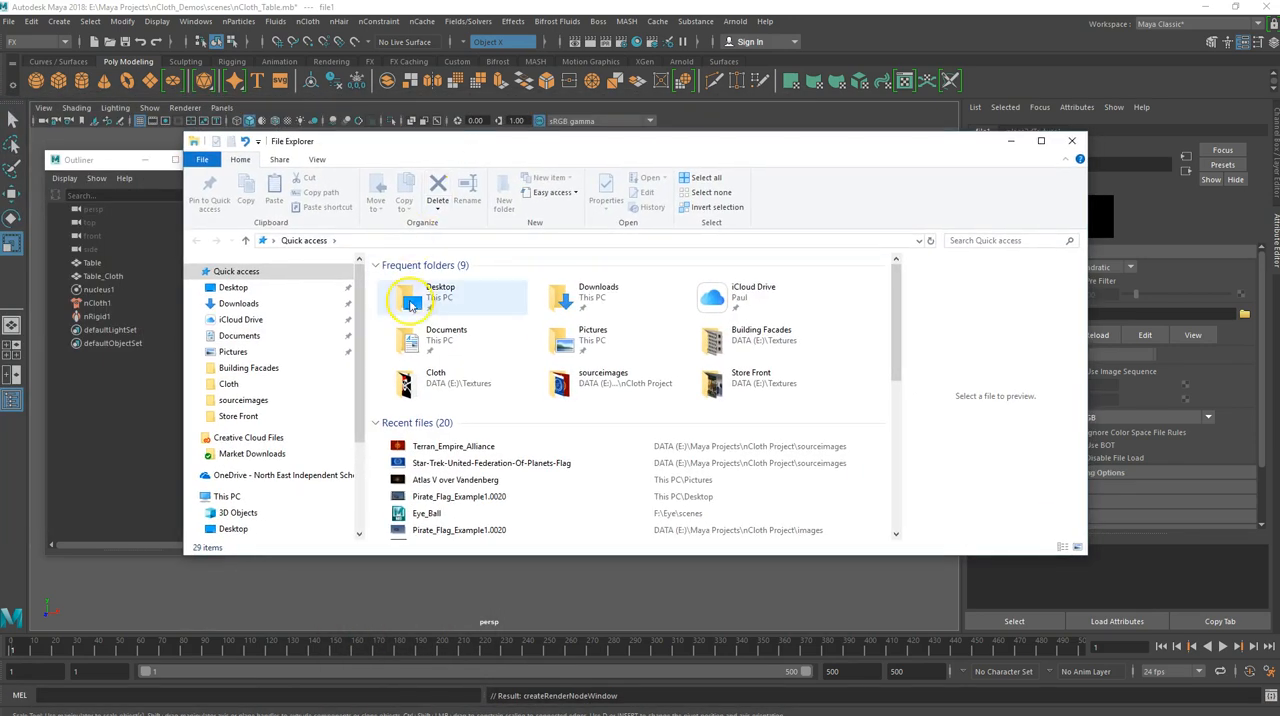
pyautogui.click(405, 388)
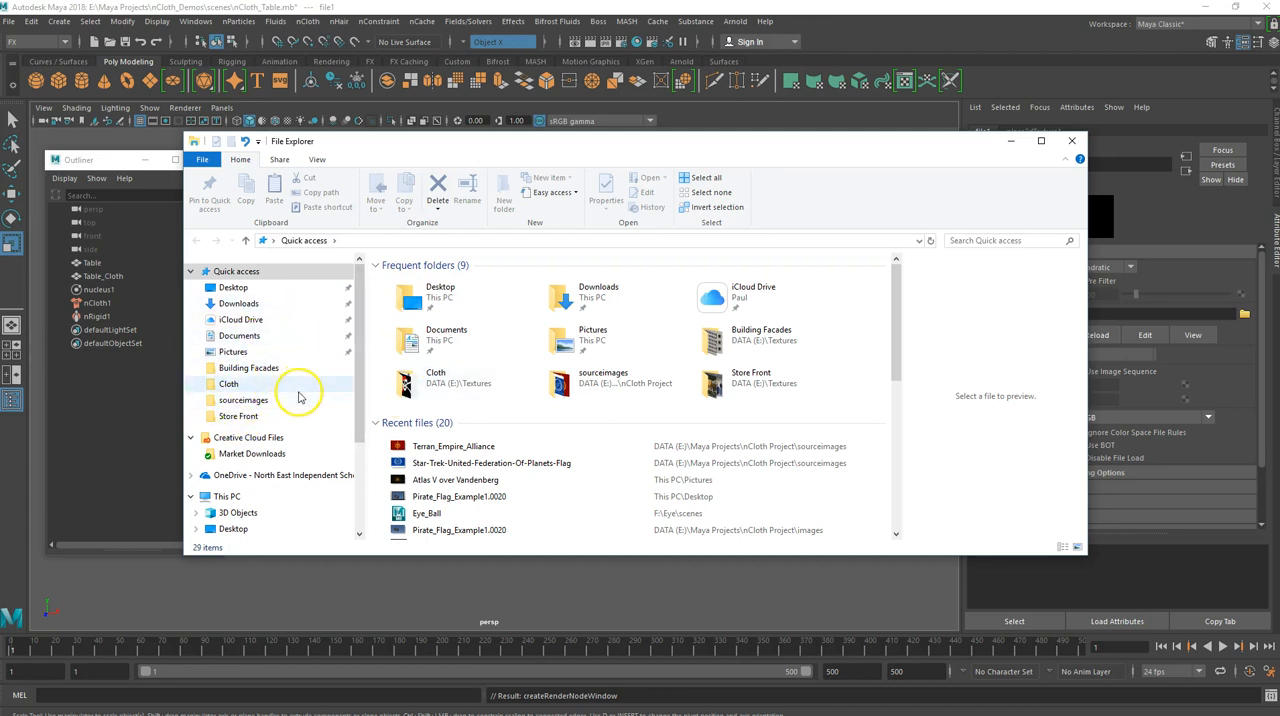
pyautogui.scroll(-1, 250, 445)
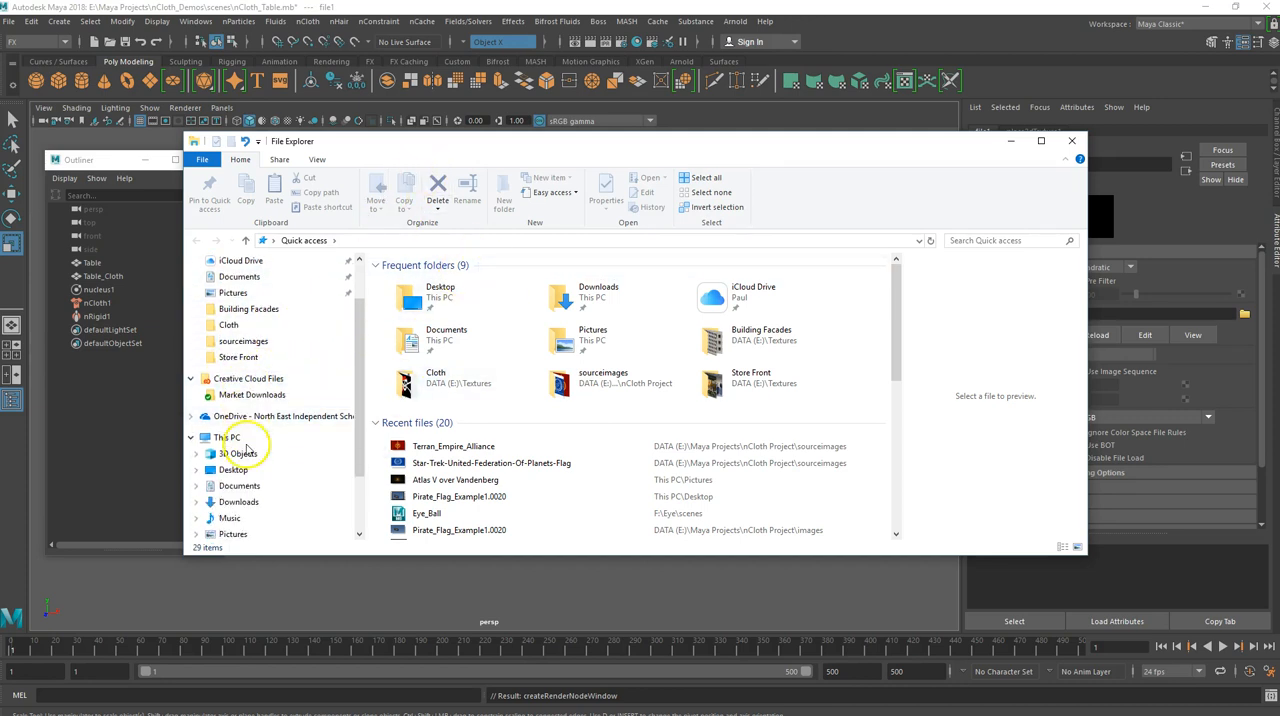
pyautogui.scroll(-1, 247, 450)
pyautogui.click(230, 502)
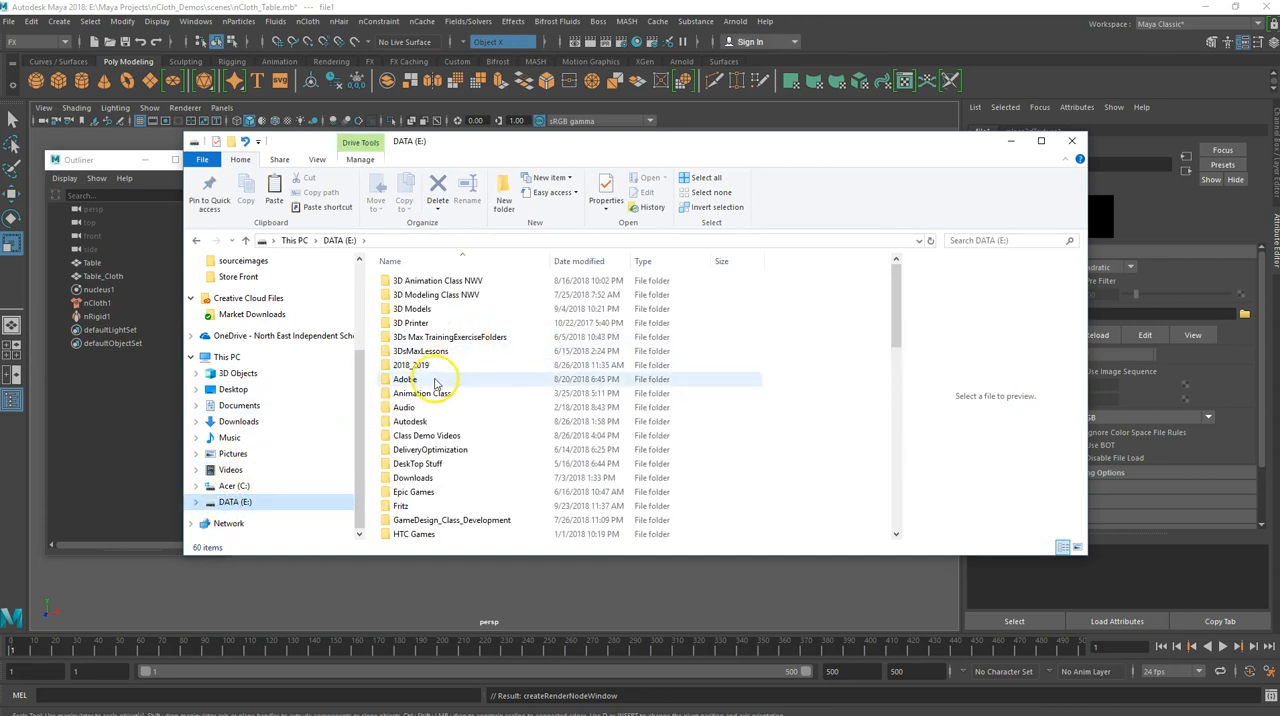
pyautogui.scroll(-5, 425, 410)
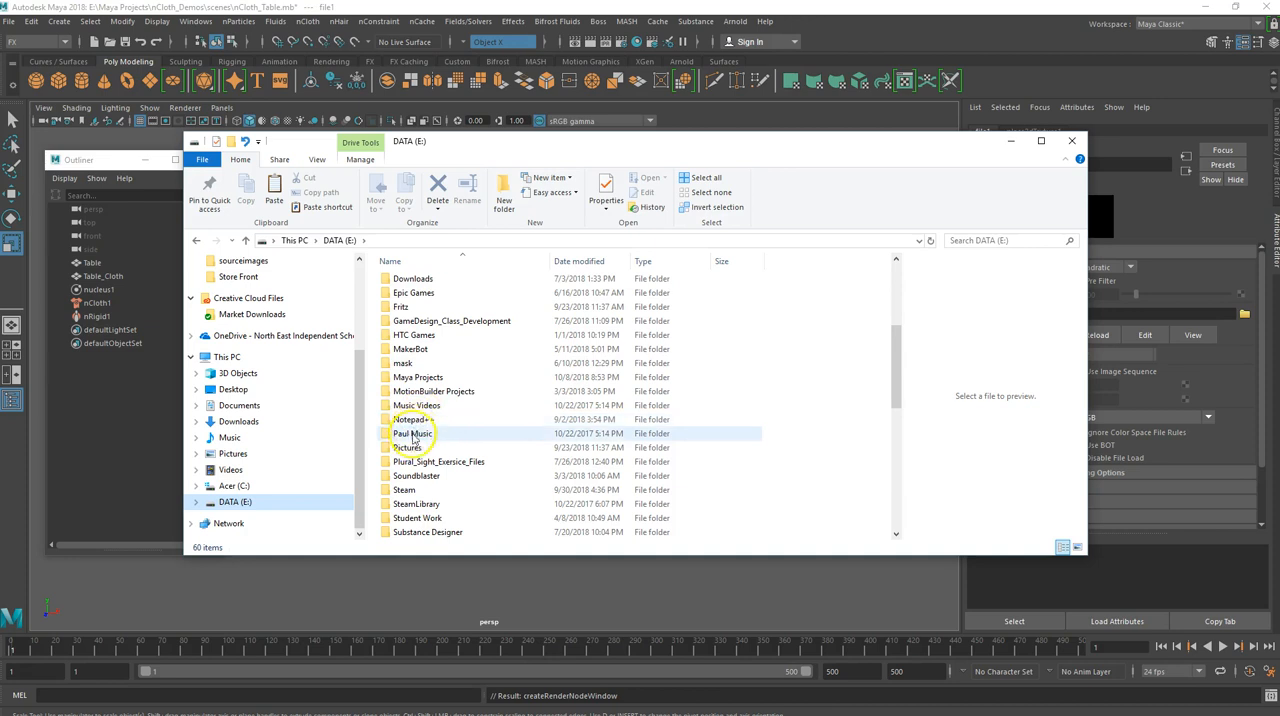
pyautogui.doubleClick(418, 377)
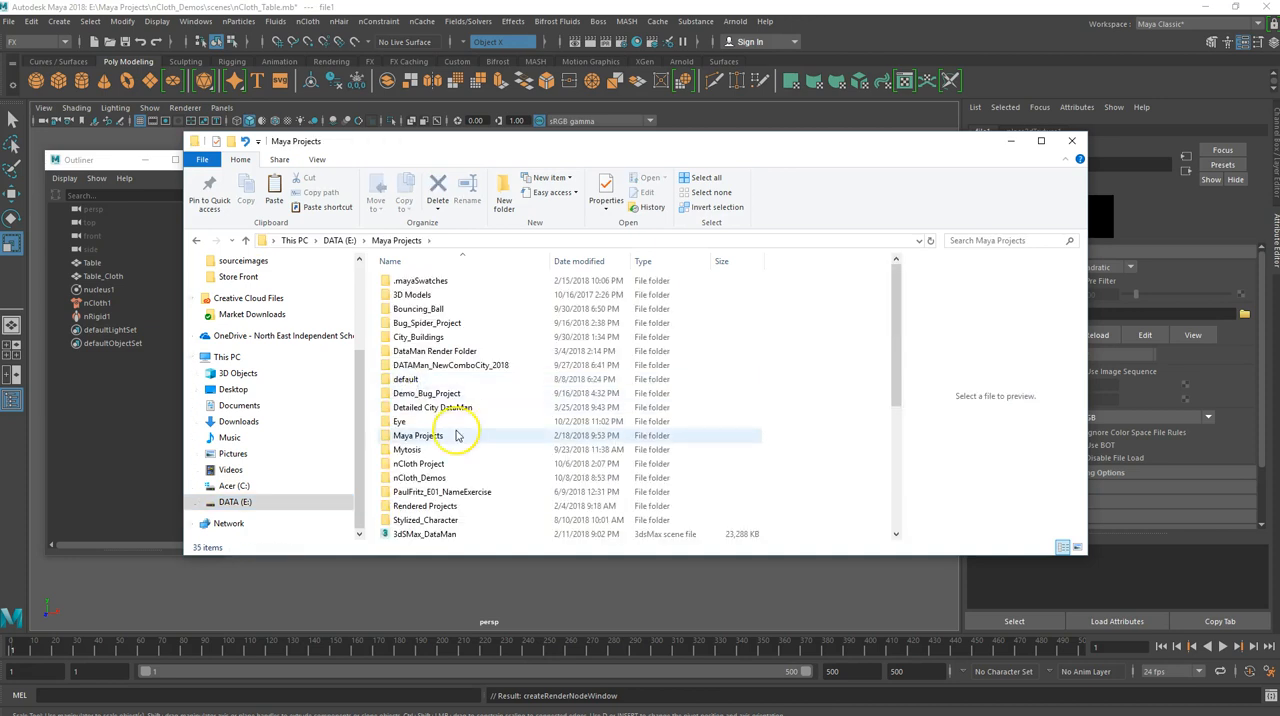
pyautogui.doubleClick(402, 478)
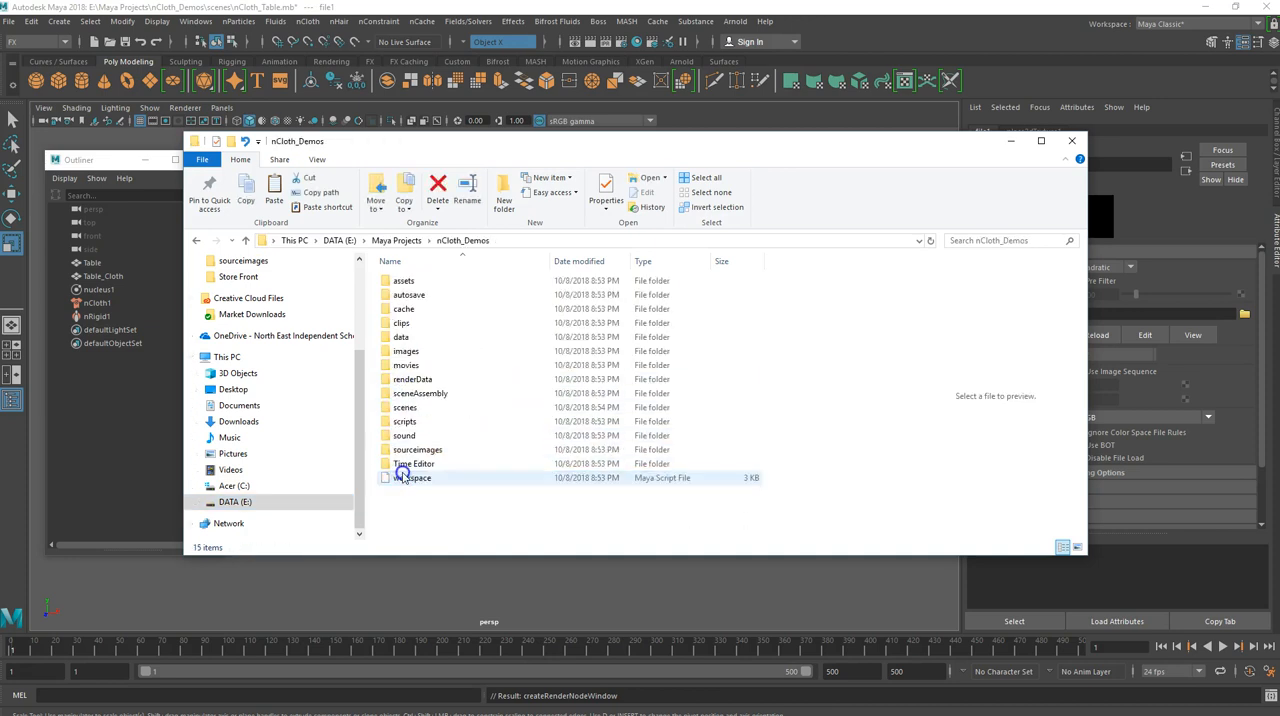
pyautogui.doubleClick(416, 452)
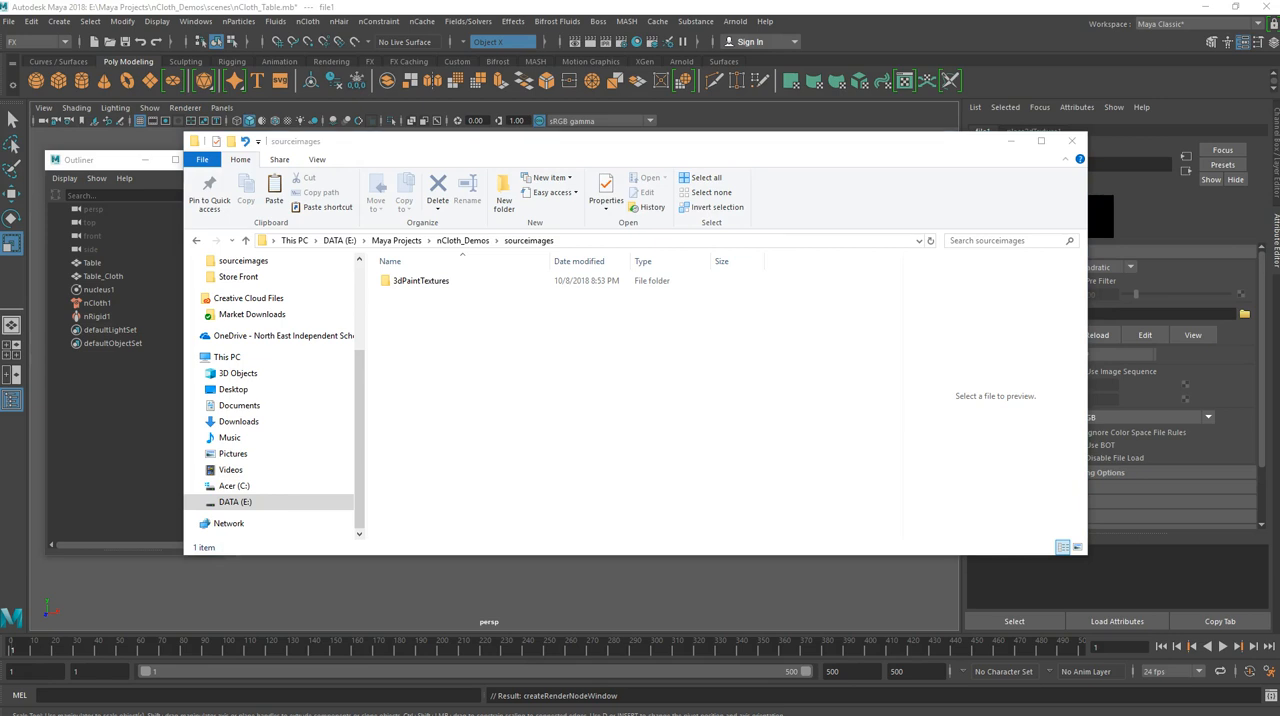
# Replace the images in sourceimages with pasted copies of pirate_Flag, the Star-Trek United Federation flag, Terran_Empire_Alliance and TexturesCom_Skies0292_M, and close File Explorer
pyautogui.moveTo(600, 280); pyautogui.dragTo(529, 380)
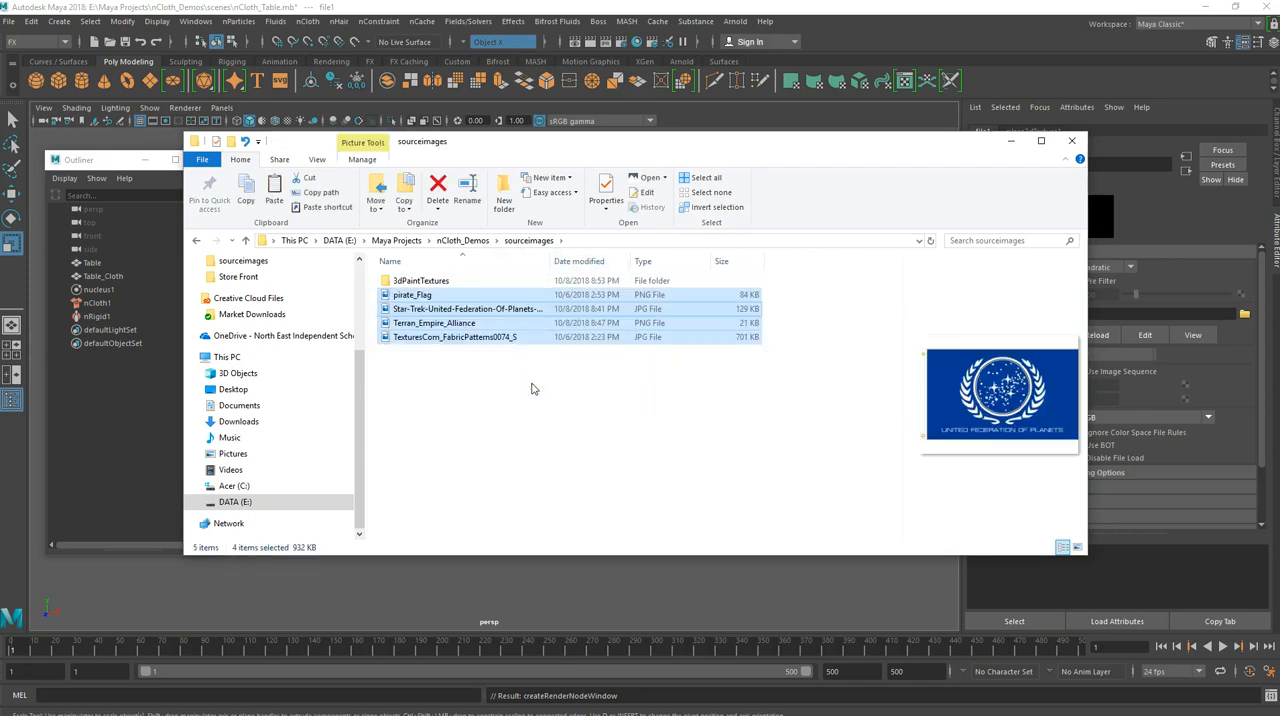
pyautogui.press('Delete')
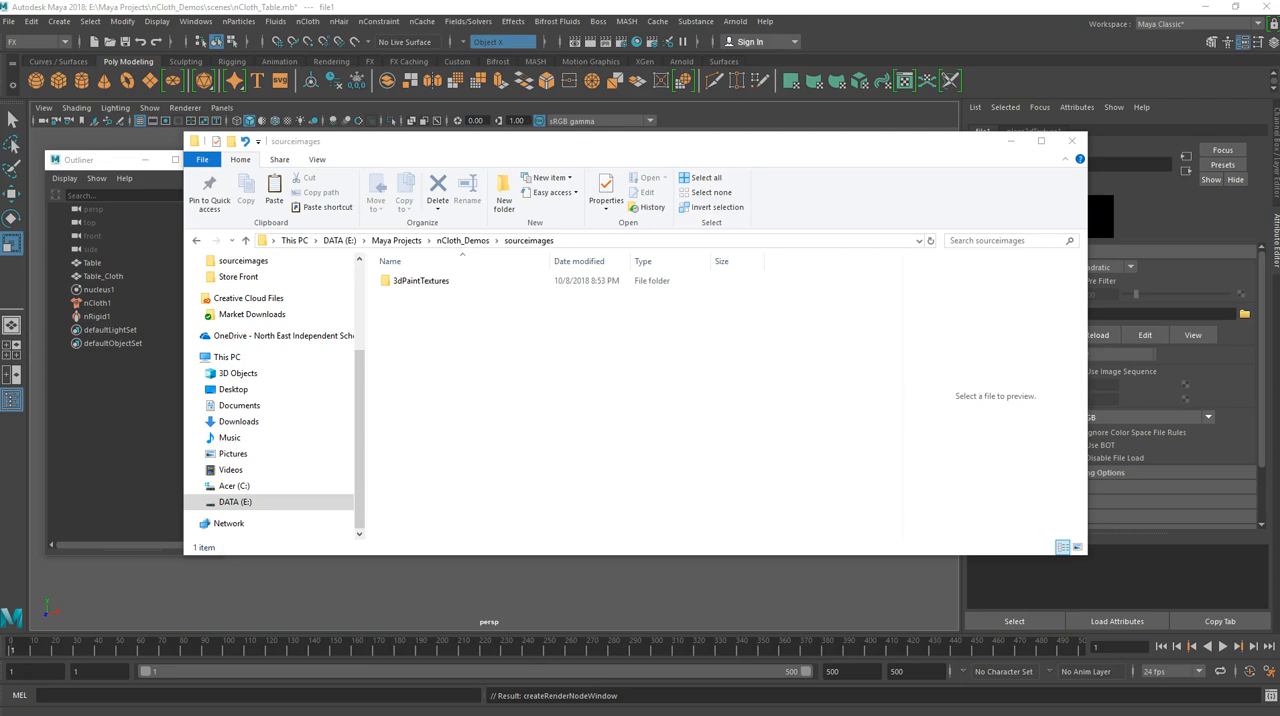
pyautogui.rightClick(524, 362)
pyautogui.click(562, 456)
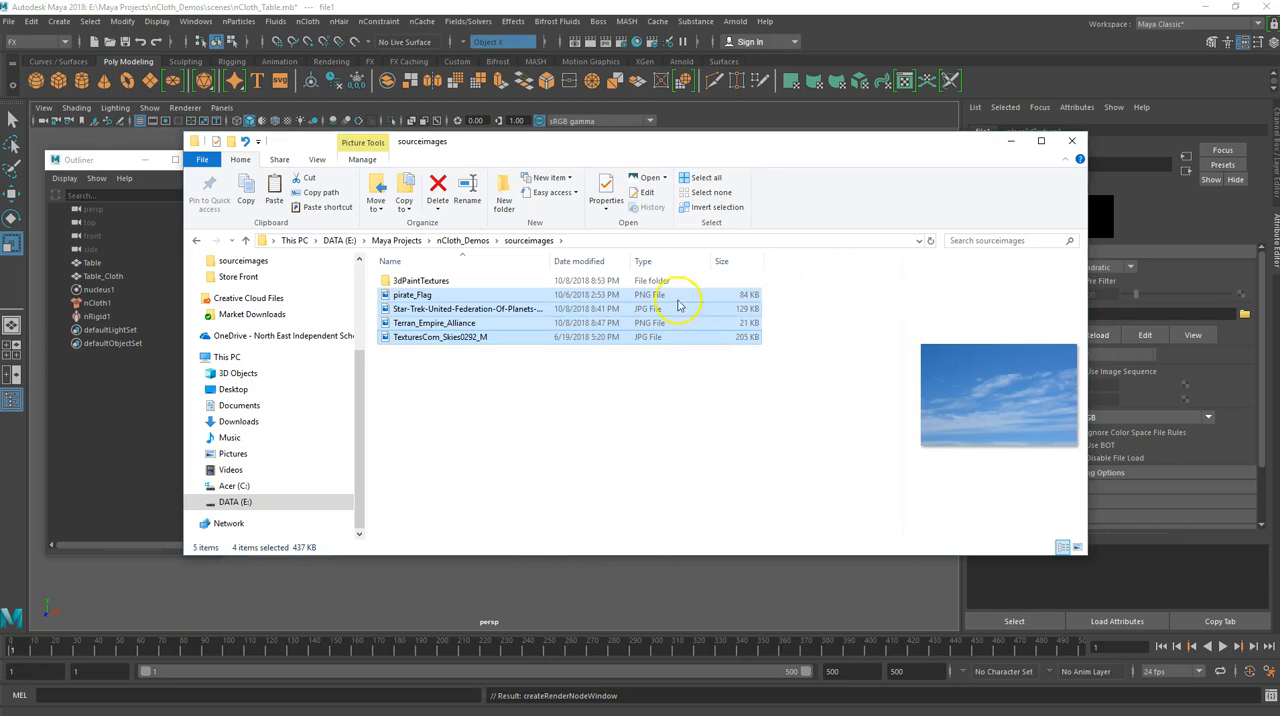
pyautogui.click(1072, 141)
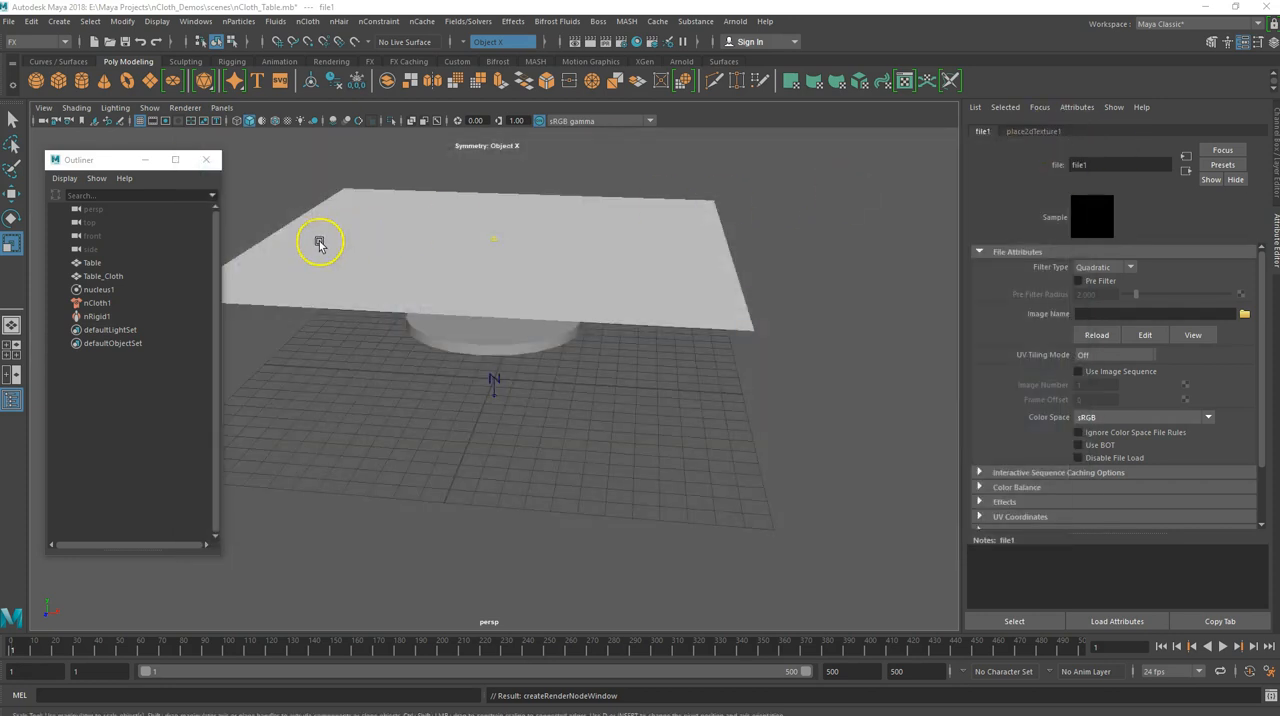
# Load TexturesCom_FabricPatterns0074_S.jpg from sourceimages as the image of the file1 texture feeding the base color of Table_Cloth's aiStandardSurface1
pyautogui.click(374, 274)
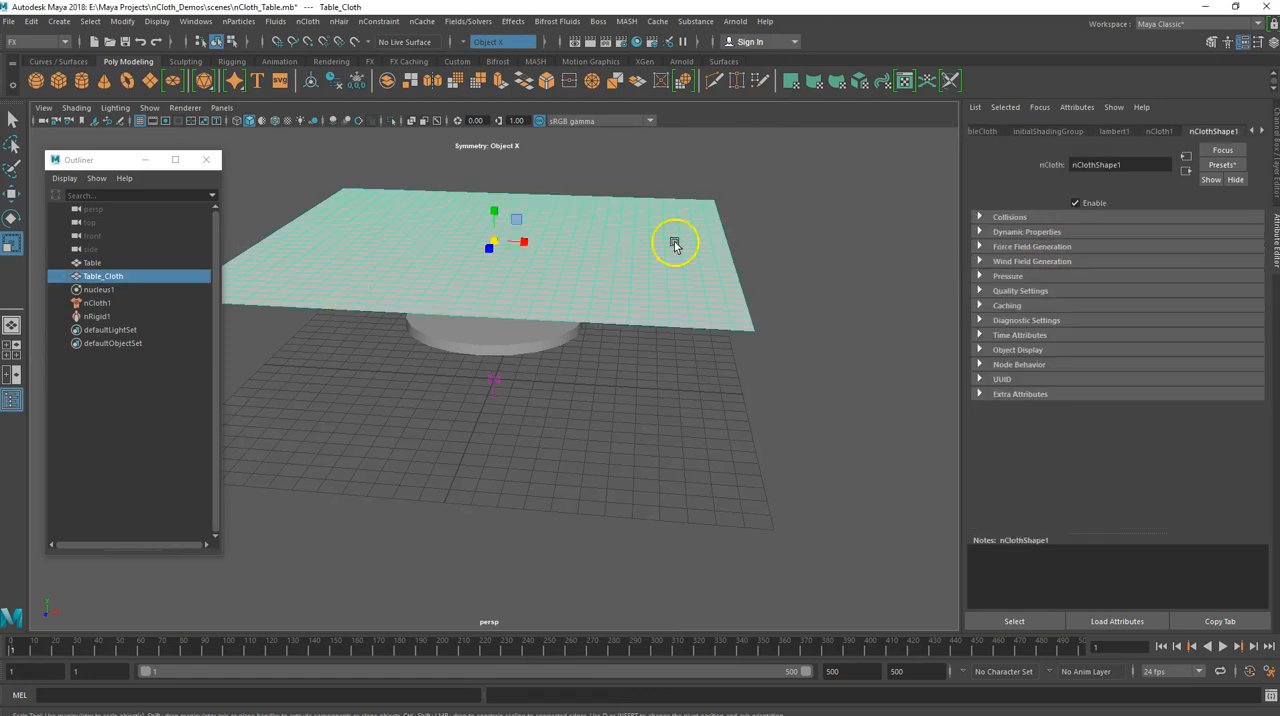
pyautogui.click(1261, 135)
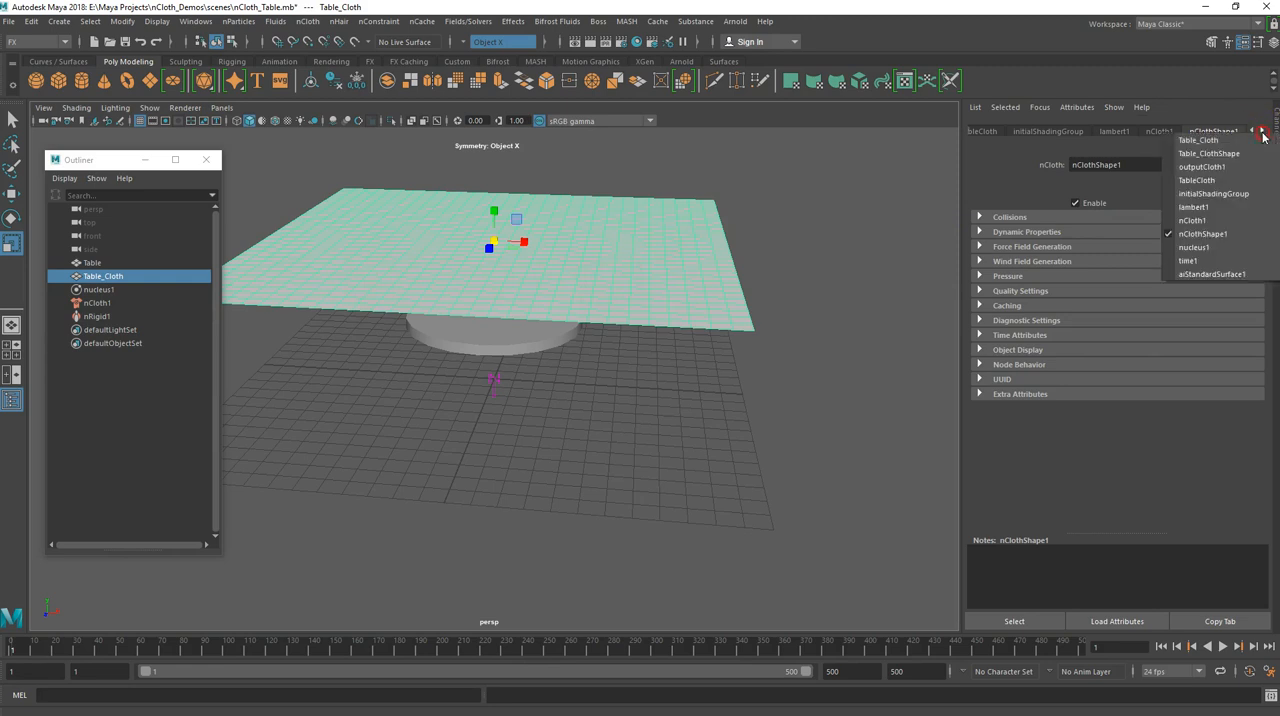
pyautogui.click(1231, 271)
pyautogui.click(1240, 302)
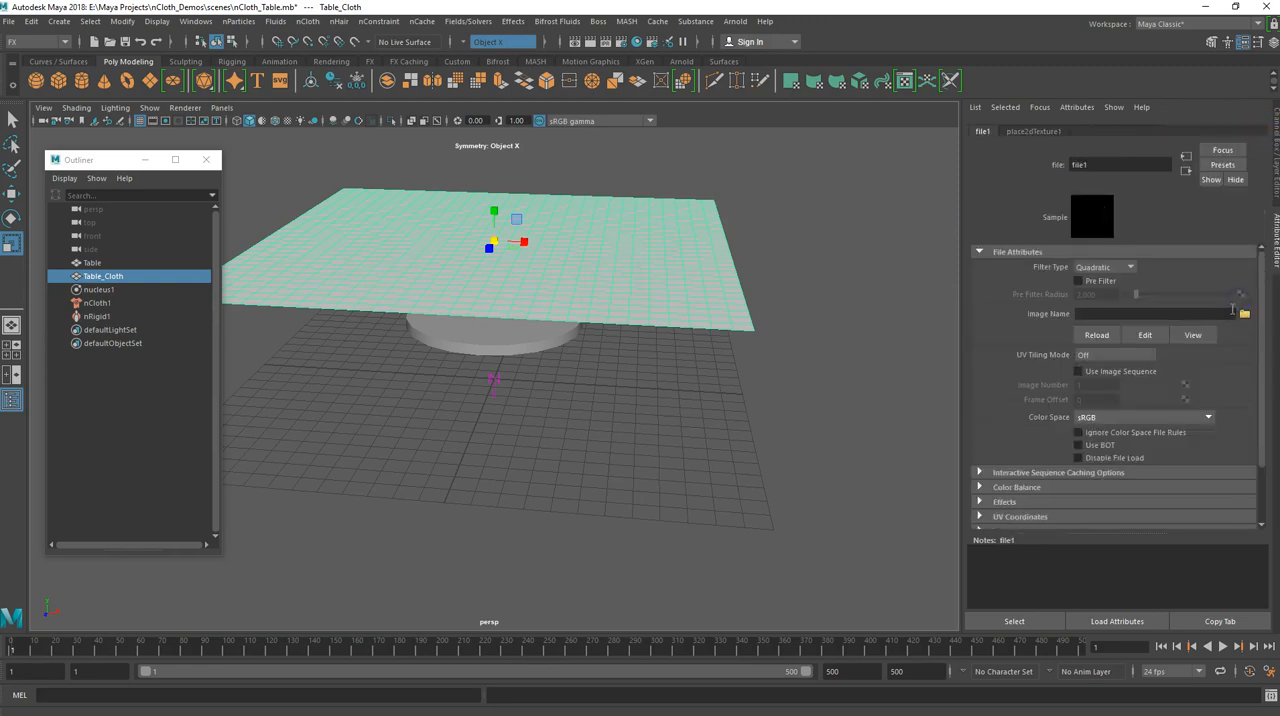
pyautogui.click(1244, 315)
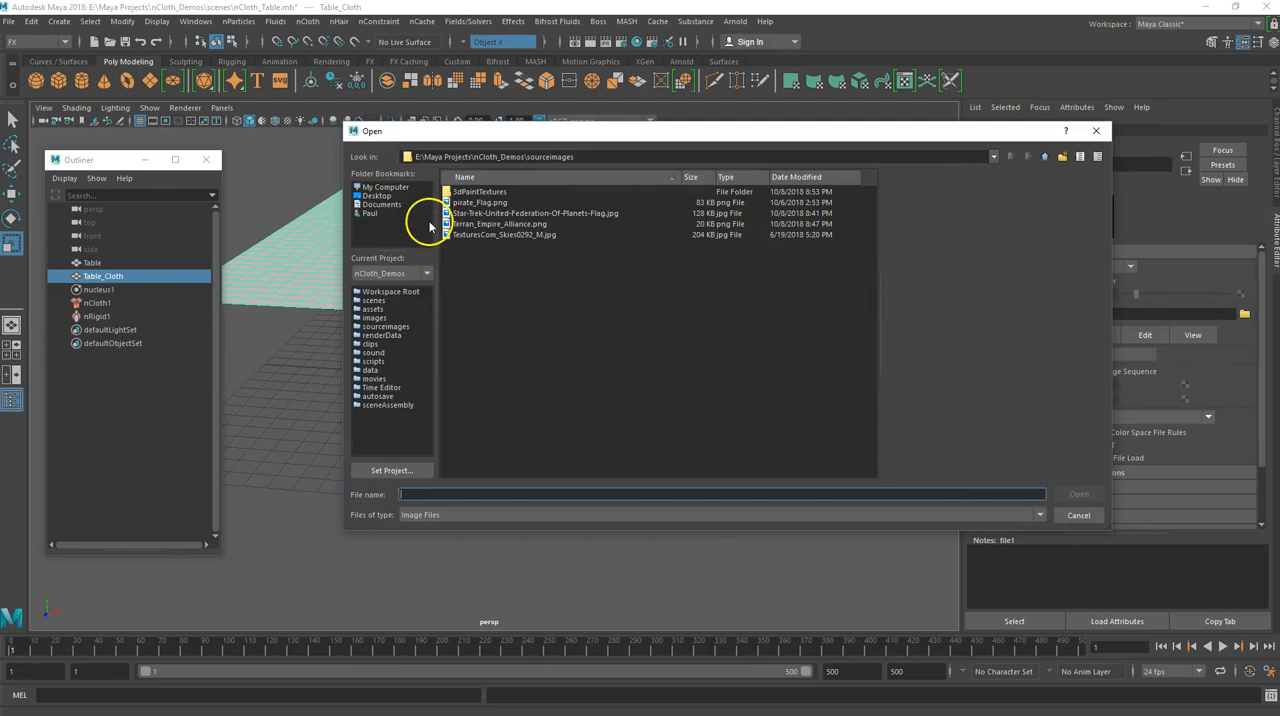
pyautogui.click(480, 235)
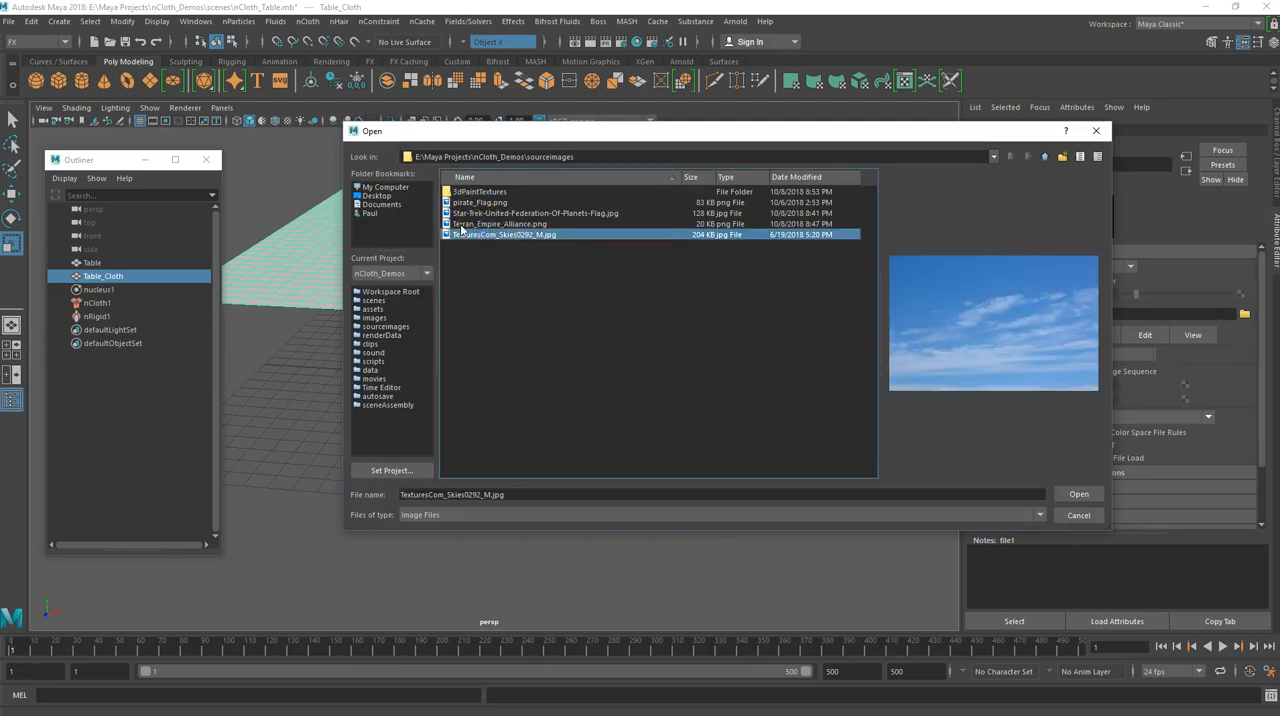
pyautogui.click(465, 214)
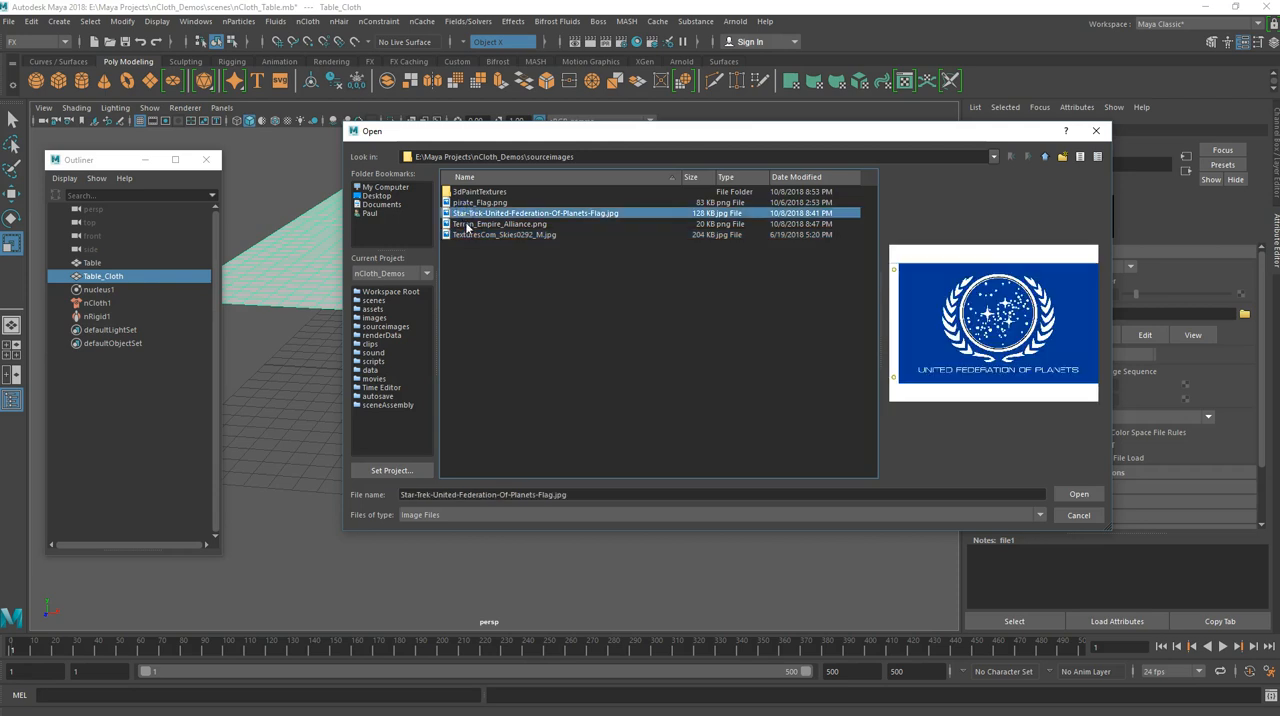
pyautogui.click(467, 225)
pyautogui.click(474, 204)
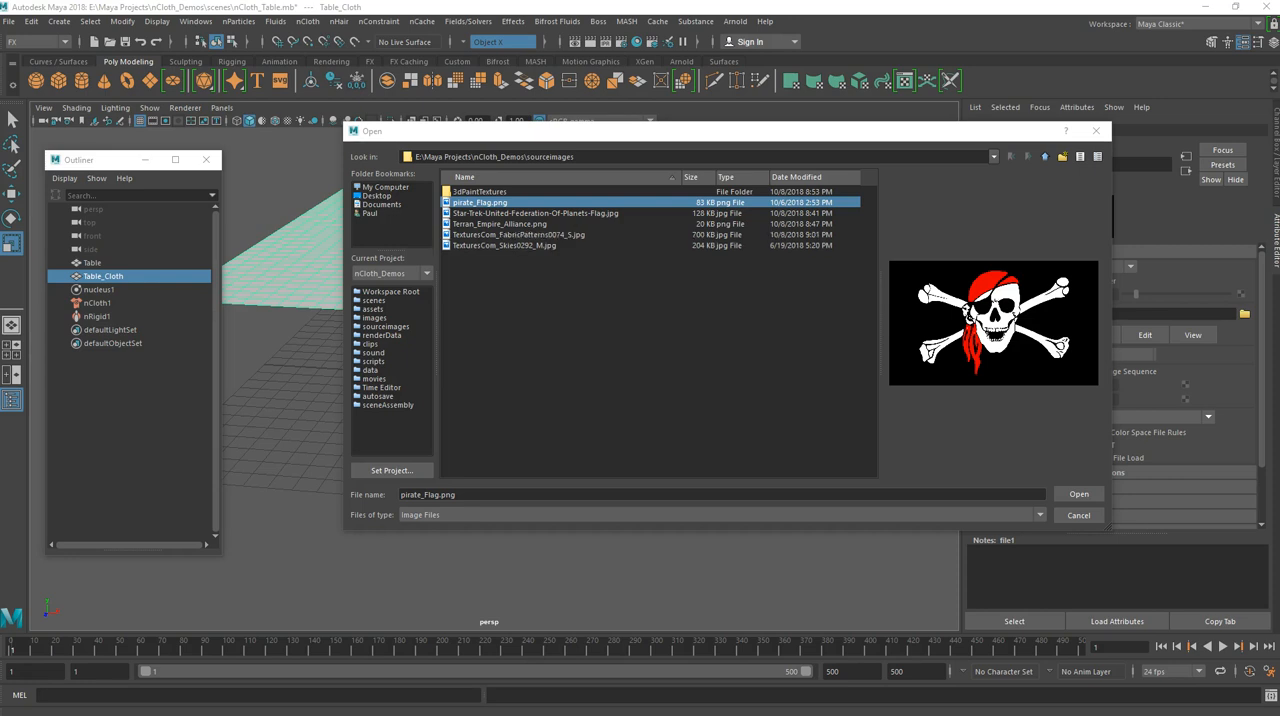
pyautogui.click(500, 235)
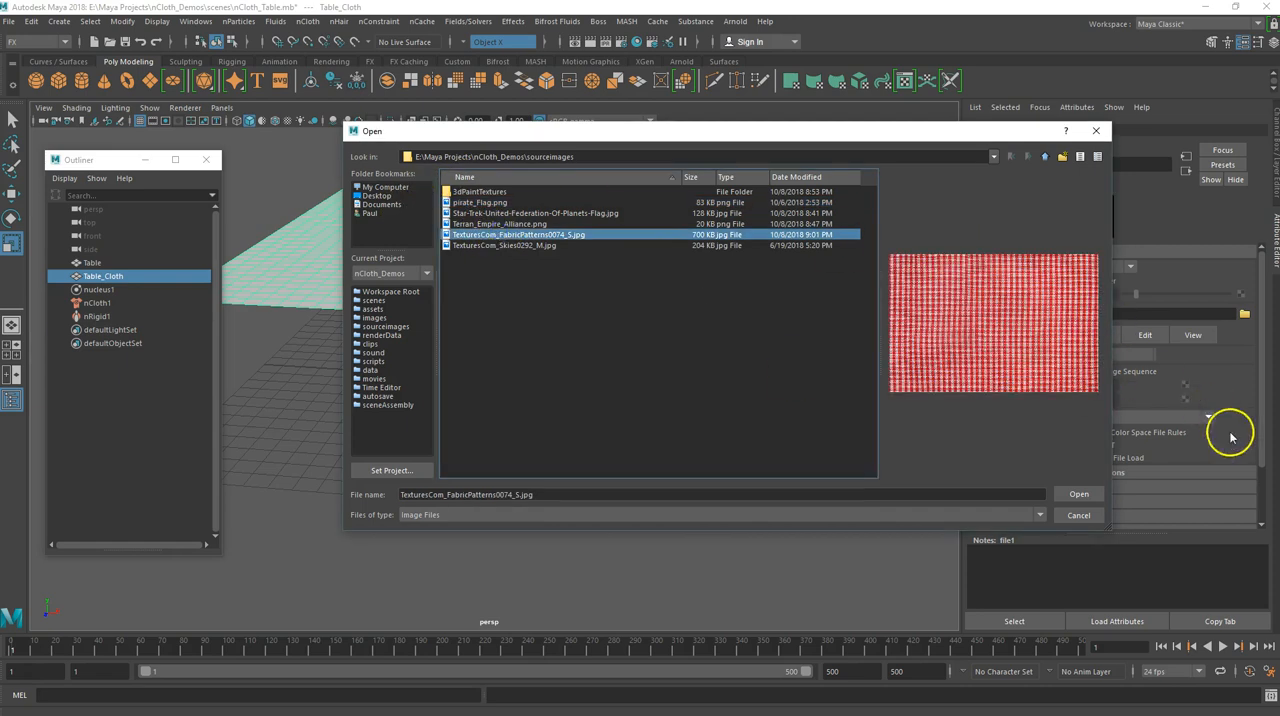
pyautogui.click(1079, 495)
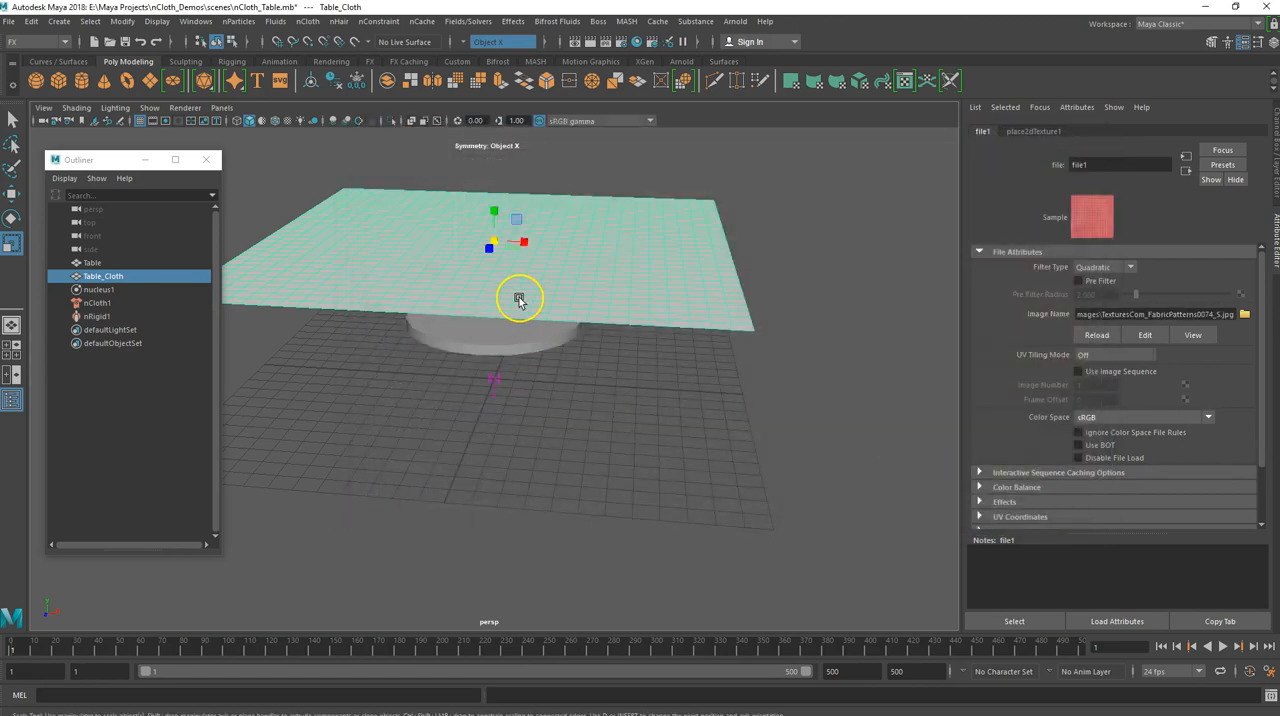
# Turn on textured display in the viewport, play the cloth simulation and stop it at about frame 206
pyautogui.press('6')
pyautogui.moveTo(501, 284)
pyautogui.keyDown('alt'); pyautogui.mouseDown()
pyautogui.moveTo(496, 308)
pyautogui.moveTo(428, 280)
pyautogui.moveTo(511, 274)
pyautogui.moveTo(520, 287)
pyautogui.mouseUp(); pyautogui.keyUp('alt')
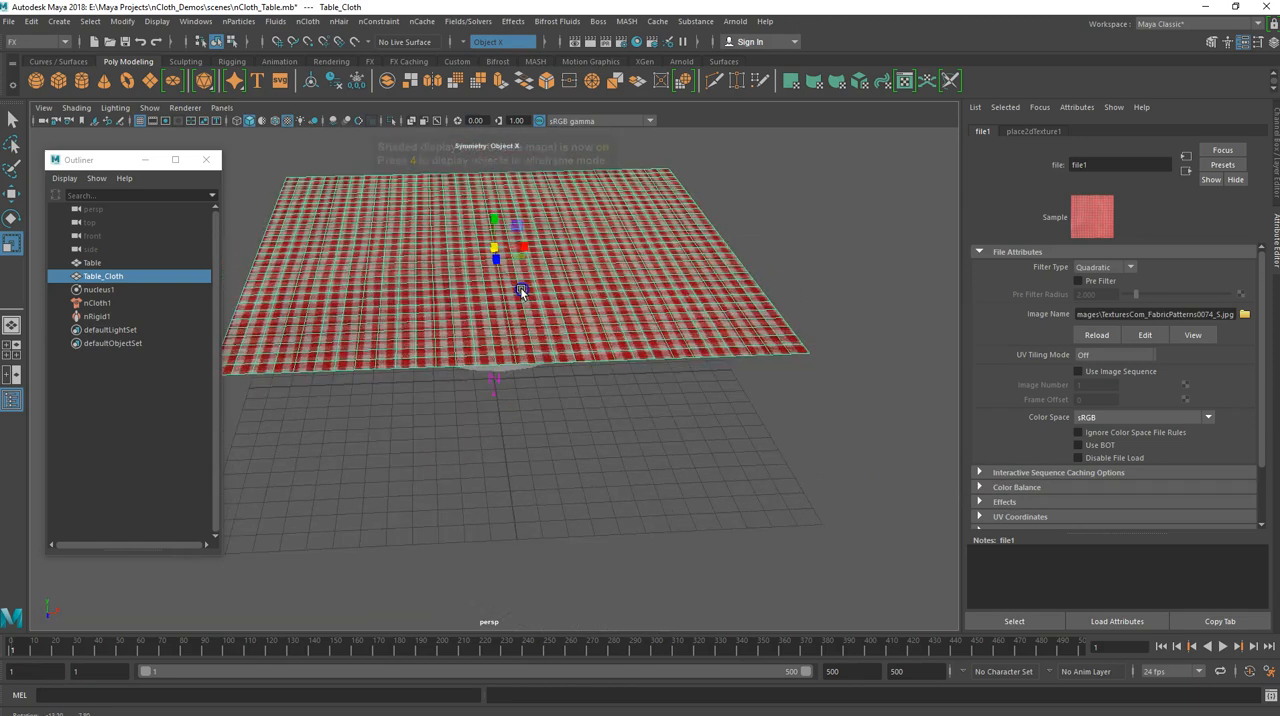
pyautogui.click(1224, 648)
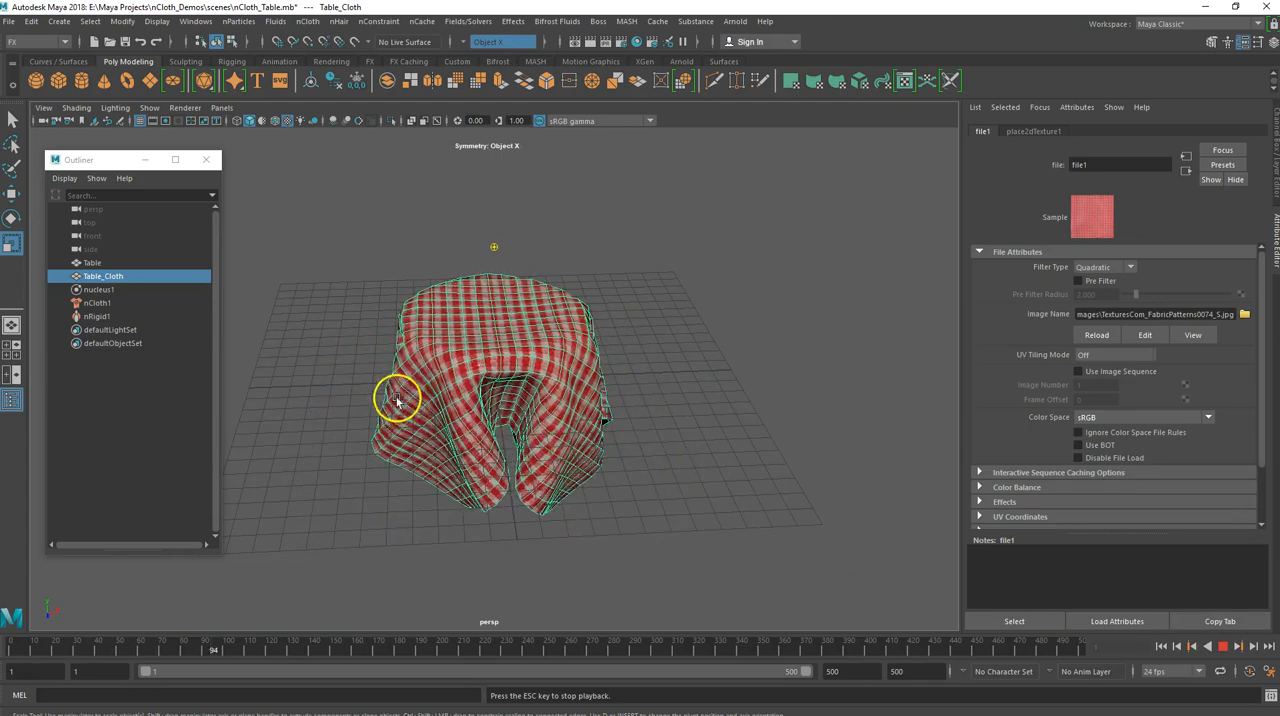
pyautogui.keyDown('alt'); pyautogui.moveTo(383, 391); pyautogui.dragTo(358, 381); pyautogui.keyUp('alt')
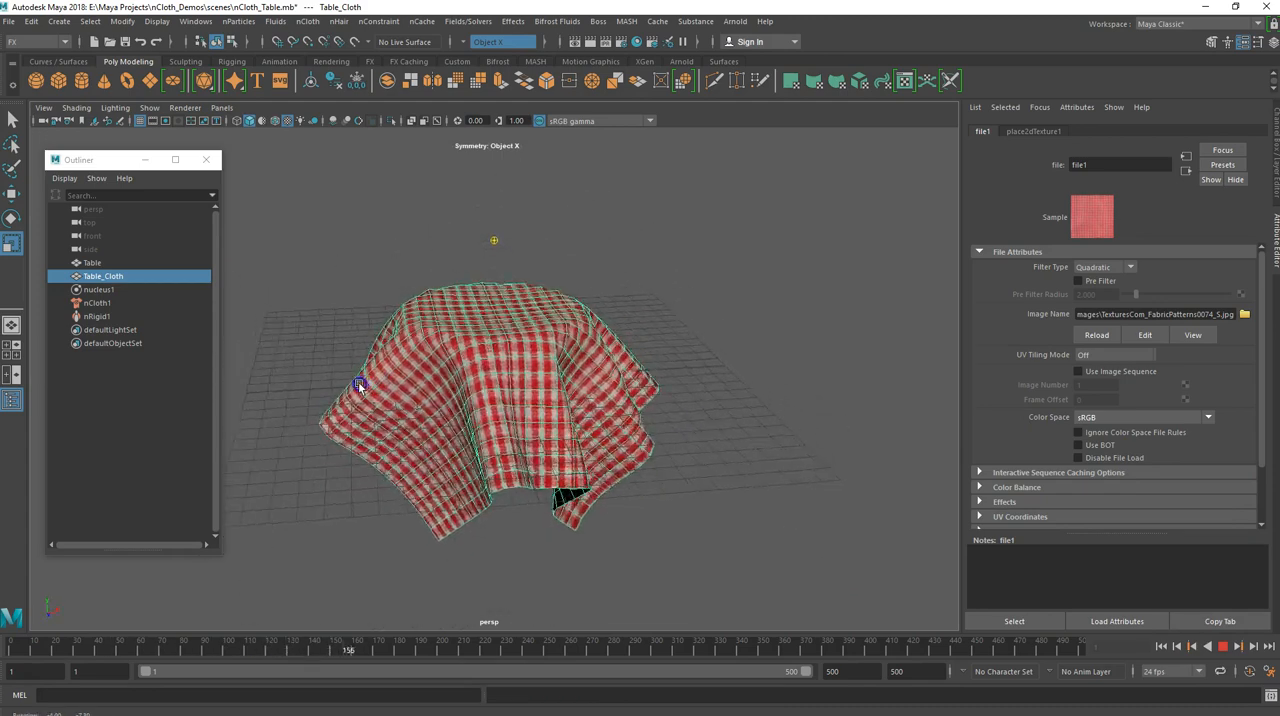
pyautogui.click(1224, 647)
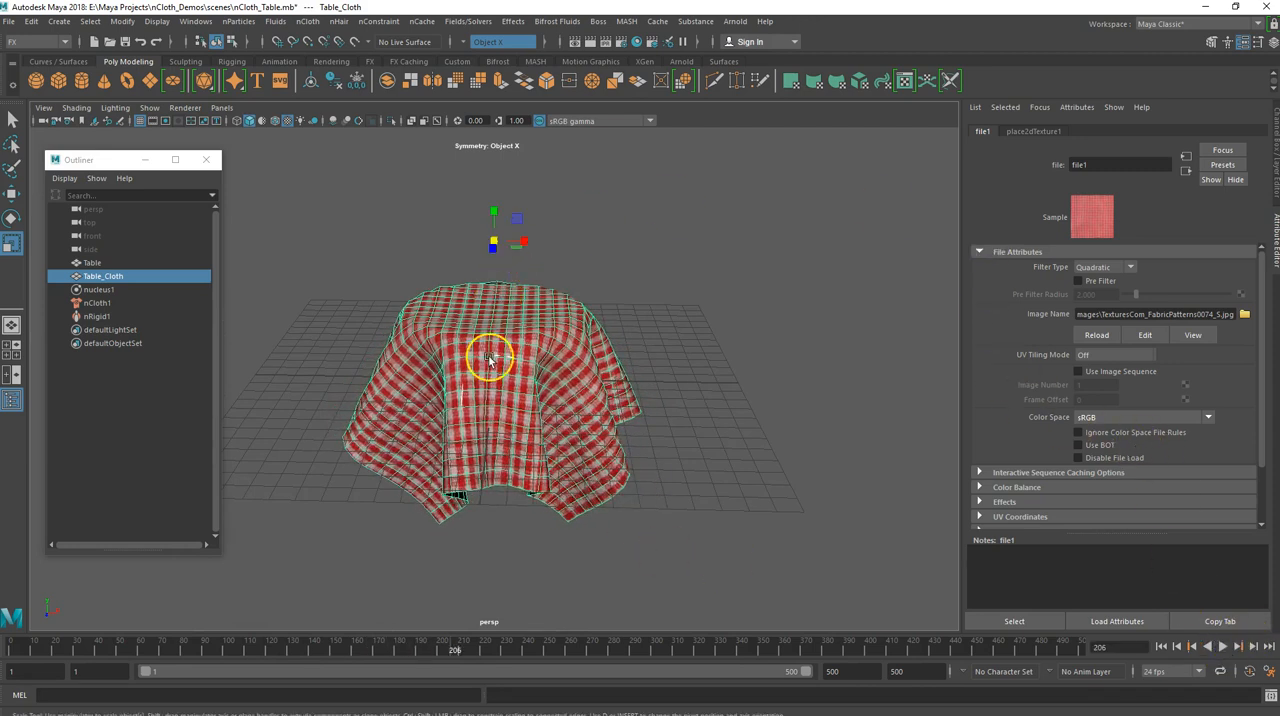
# Set the specular Roughness of Table_Cloth's aiStandardSurface1 material to about 0.909
pyautogui.click(496, 422)
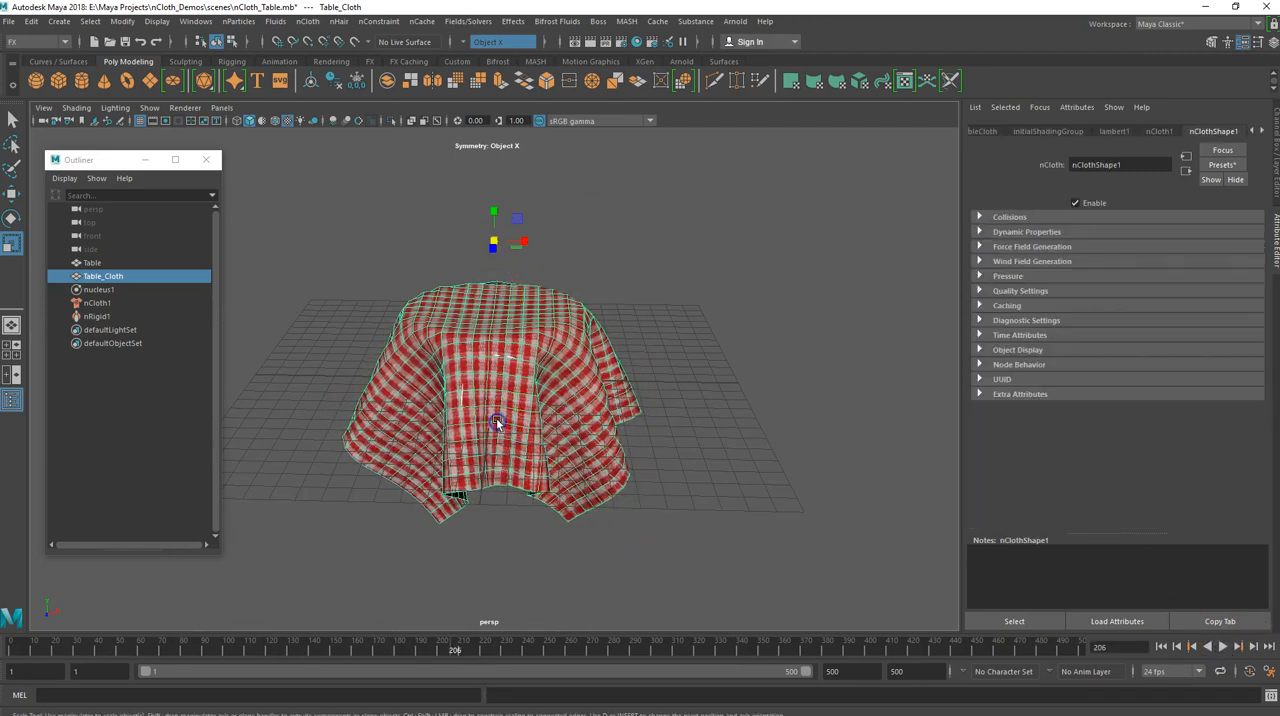
pyautogui.click(1264, 131)
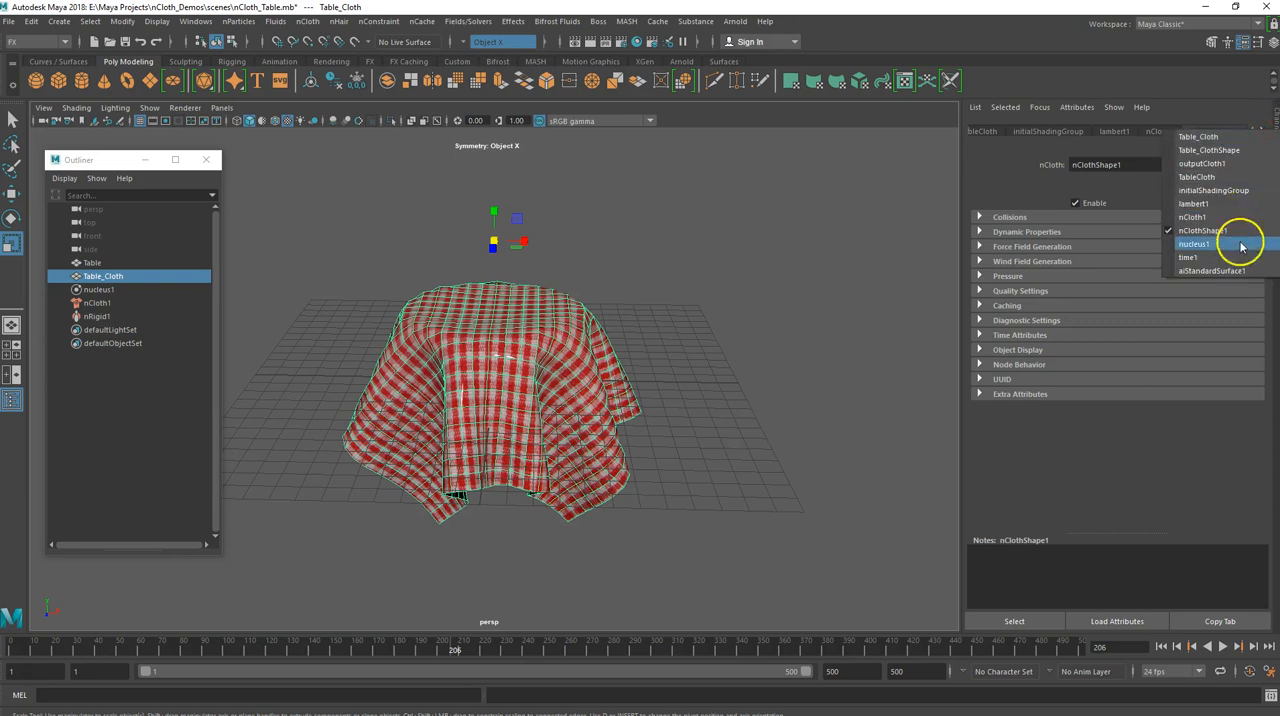
pyautogui.click(1224, 272)
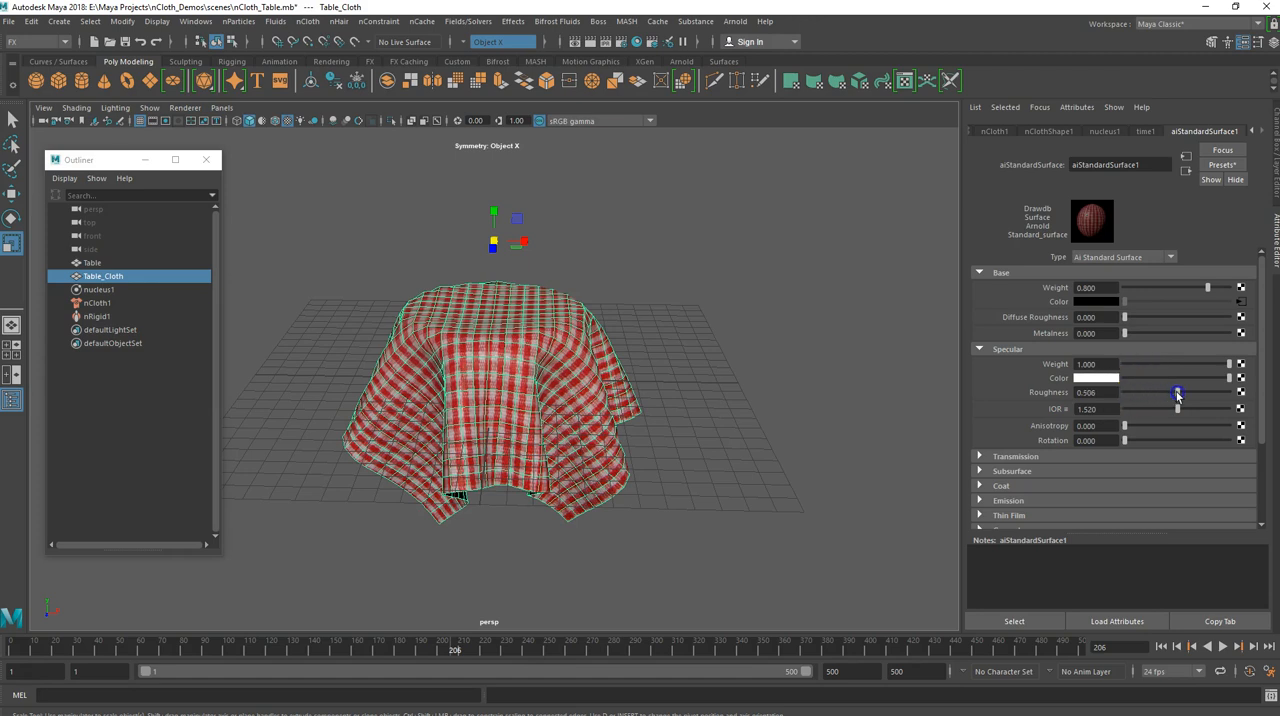
pyautogui.moveTo(1193, 392); pyautogui.dragTo(1216, 396)
pyautogui.keyDown('alt'); pyautogui.moveTo(341, 376); pyautogui.dragTo(858, 466); pyautogui.keyUp('alt')
pyautogui.scroll(3, 399, 357)
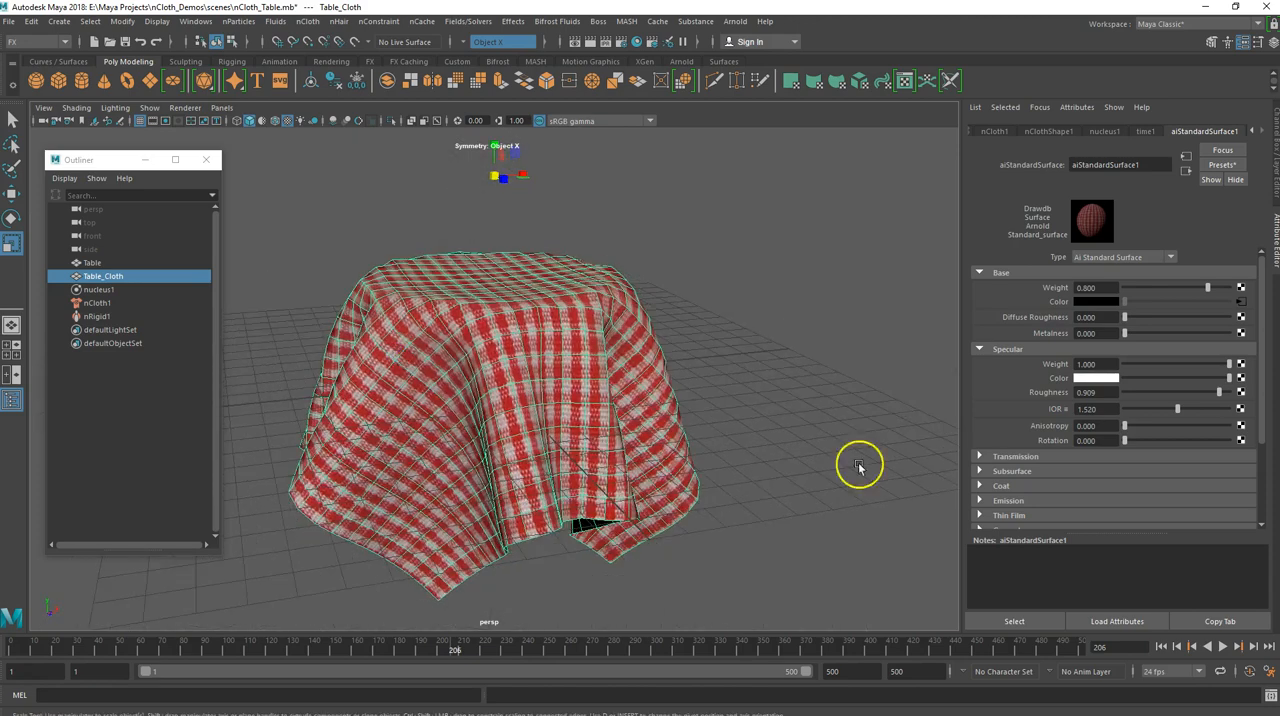
# Replay the drape simulation from the first frame, stop at about frame 291, and inspect the cloth's folds from several angles
pyautogui.click(1160, 647)
pyautogui.click(1220, 646)
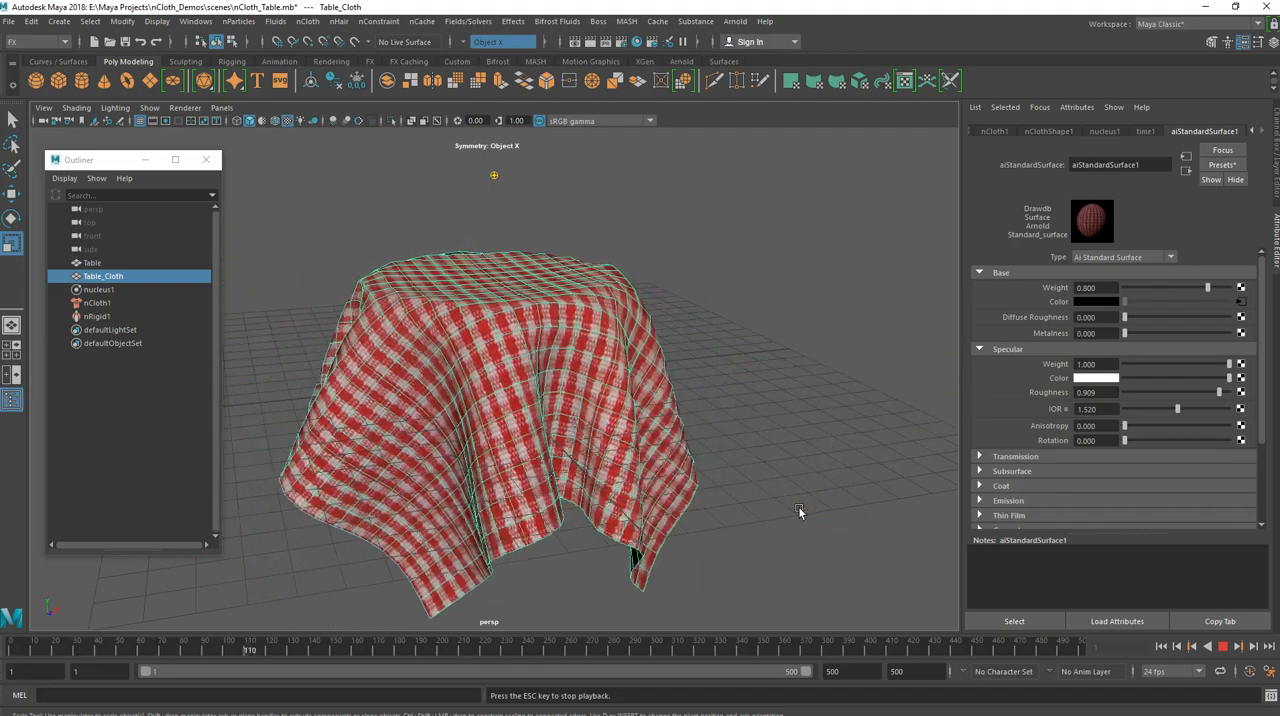
pyautogui.click(1224, 648)
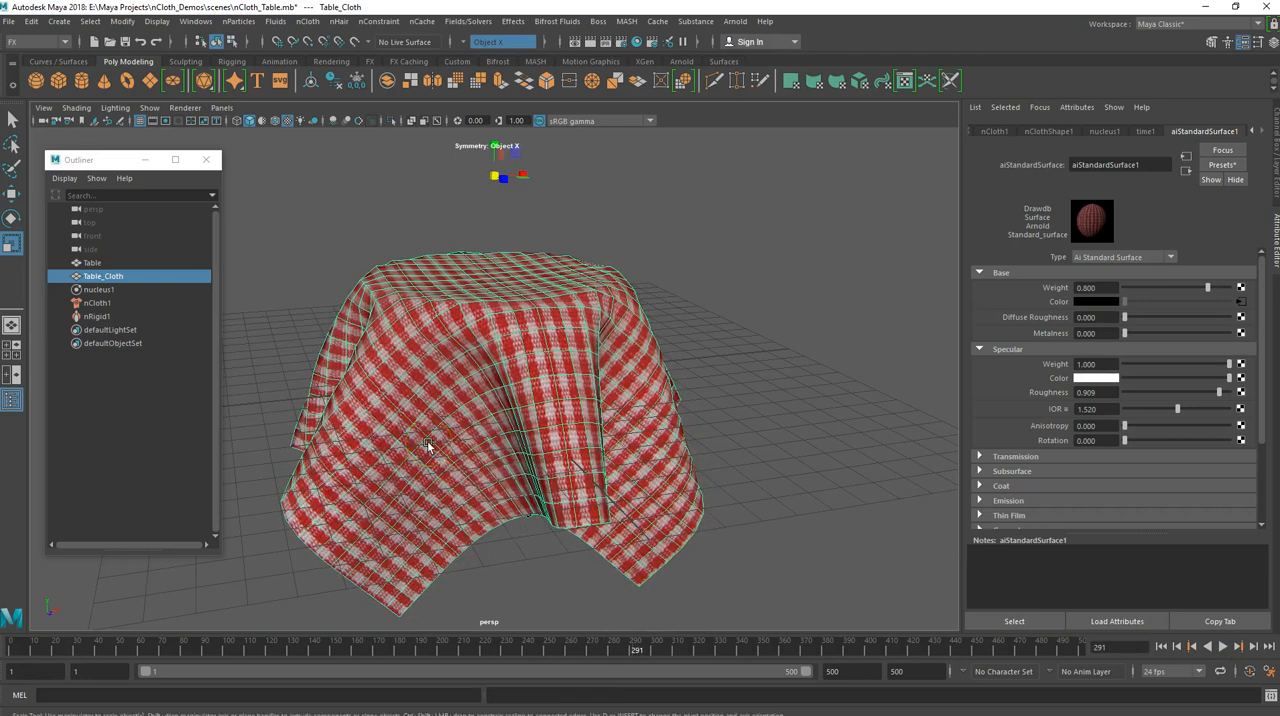
pyautogui.moveTo(432, 447)
pyautogui.keyDown('alt'); pyautogui.mouseDown()
pyautogui.moveTo(502, 483)
pyautogui.moveTo(732, 470)
pyautogui.moveTo(727, 426)
pyautogui.moveTo(460, 465)
pyautogui.moveTo(425, 495)
pyautogui.moveTo(392, 404)
pyautogui.moveTo(368, 417)
pyautogui.moveTo(350, 388)
pyautogui.moveTo(331, 400)
pyautogui.moveTo(446, 458)
pyautogui.mouseUp(); pyautogui.keyUp('alt')
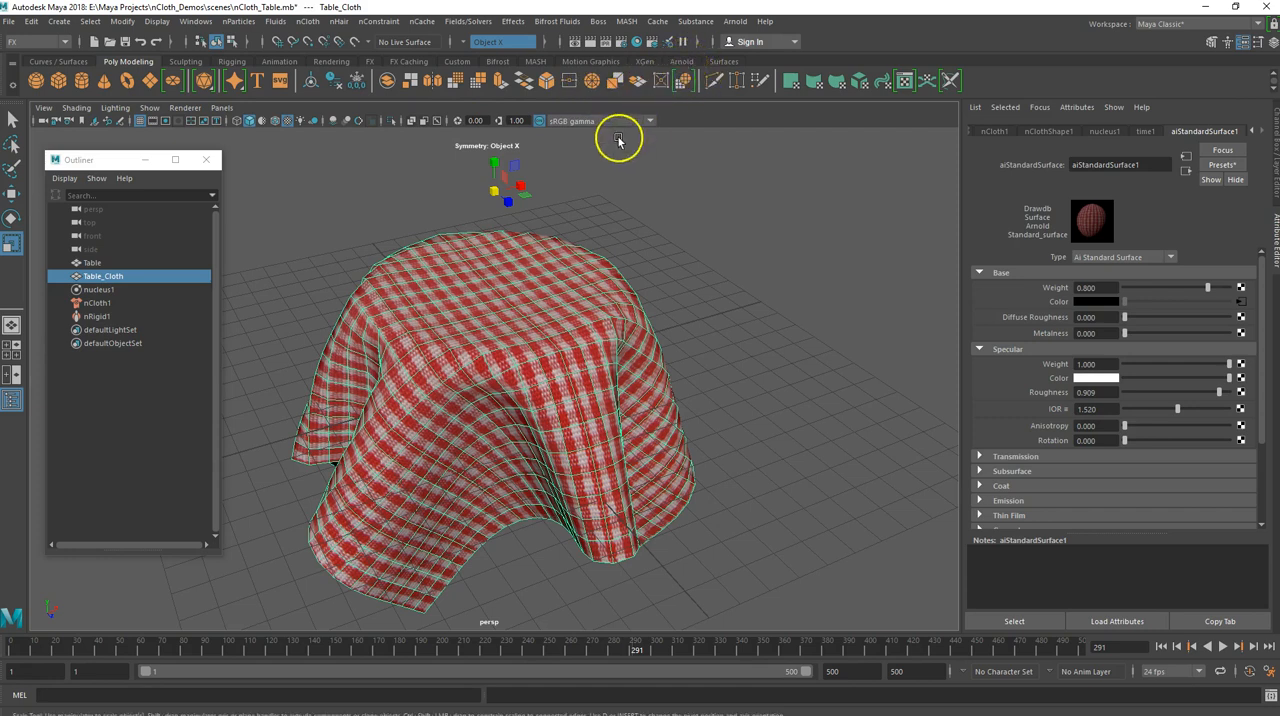
pyautogui.keyDown('alt'); pyautogui.moveTo(545, 333); pyautogui.dragTo(465, 325); pyautogui.keyUp('alt')
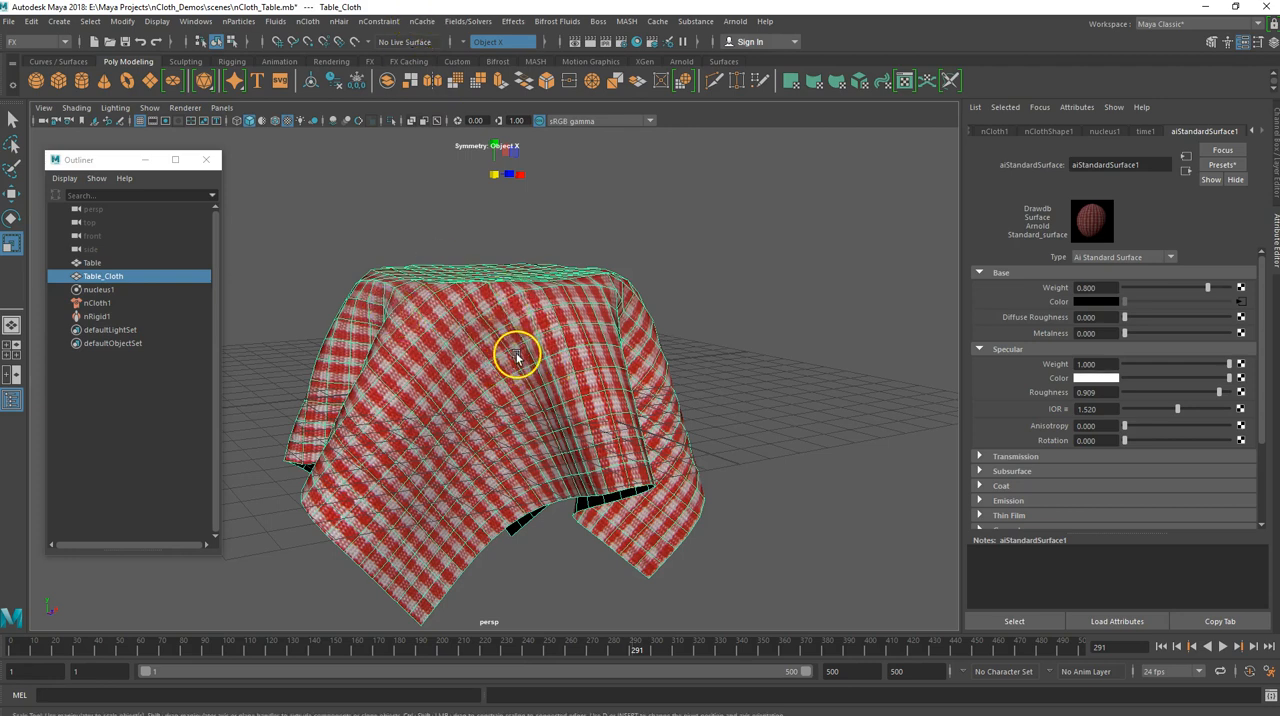
# Create a new nObject cache of the Table_Cloth simulation
pyautogui.click(421, 21)
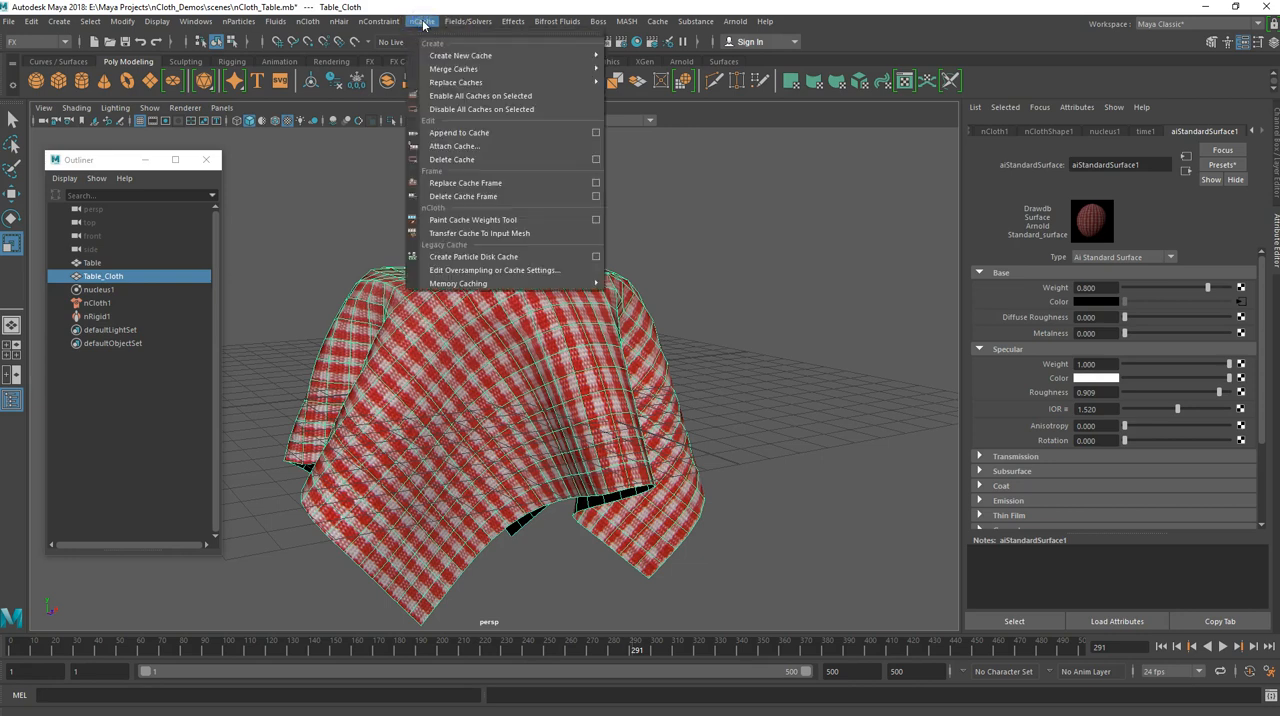
pyautogui.moveTo(466, 60)
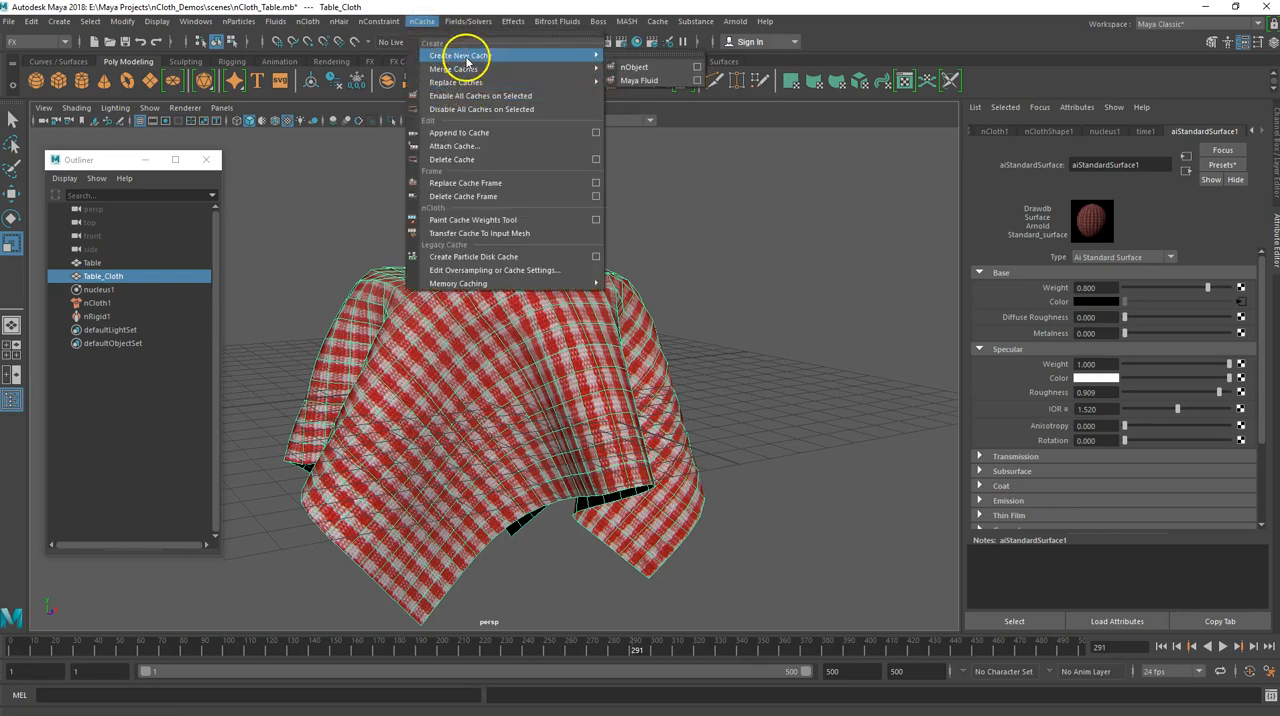
pyautogui.click(635, 68)
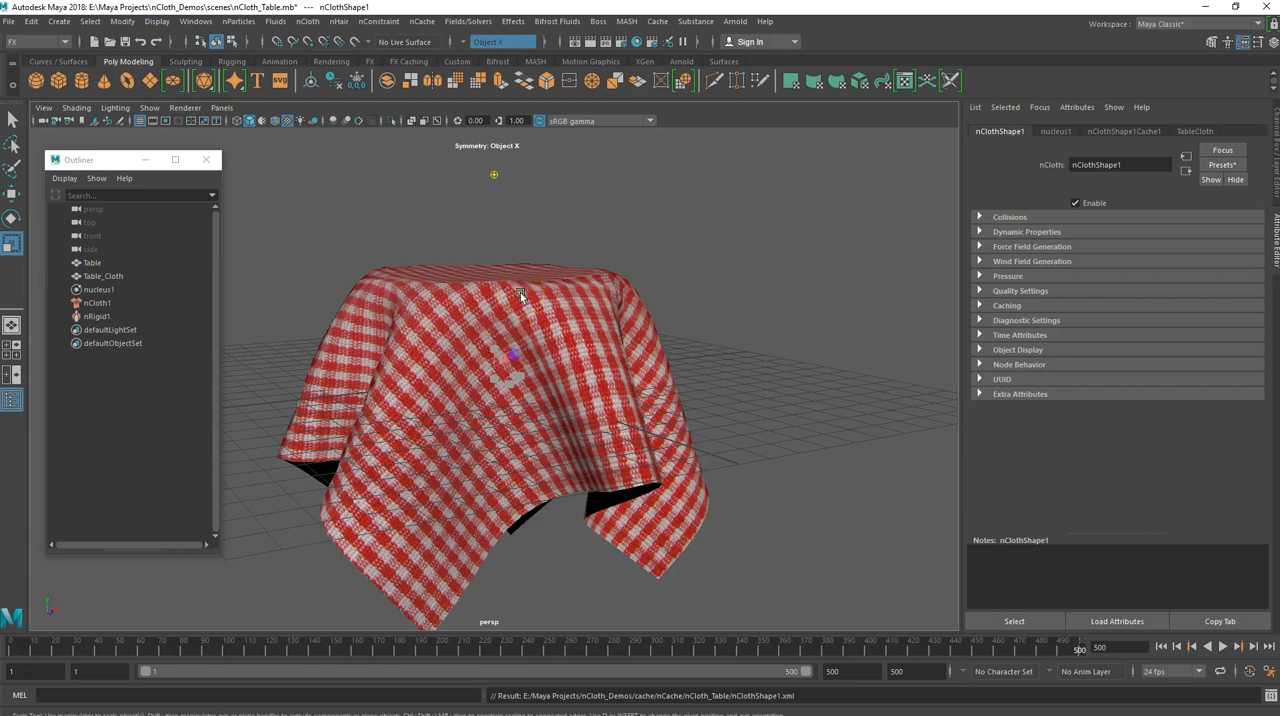
# Duplicate the draped Table_Cloth at frame 500 and move the copy sideways along X, clear of the table
pyautogui.click(520, 296)
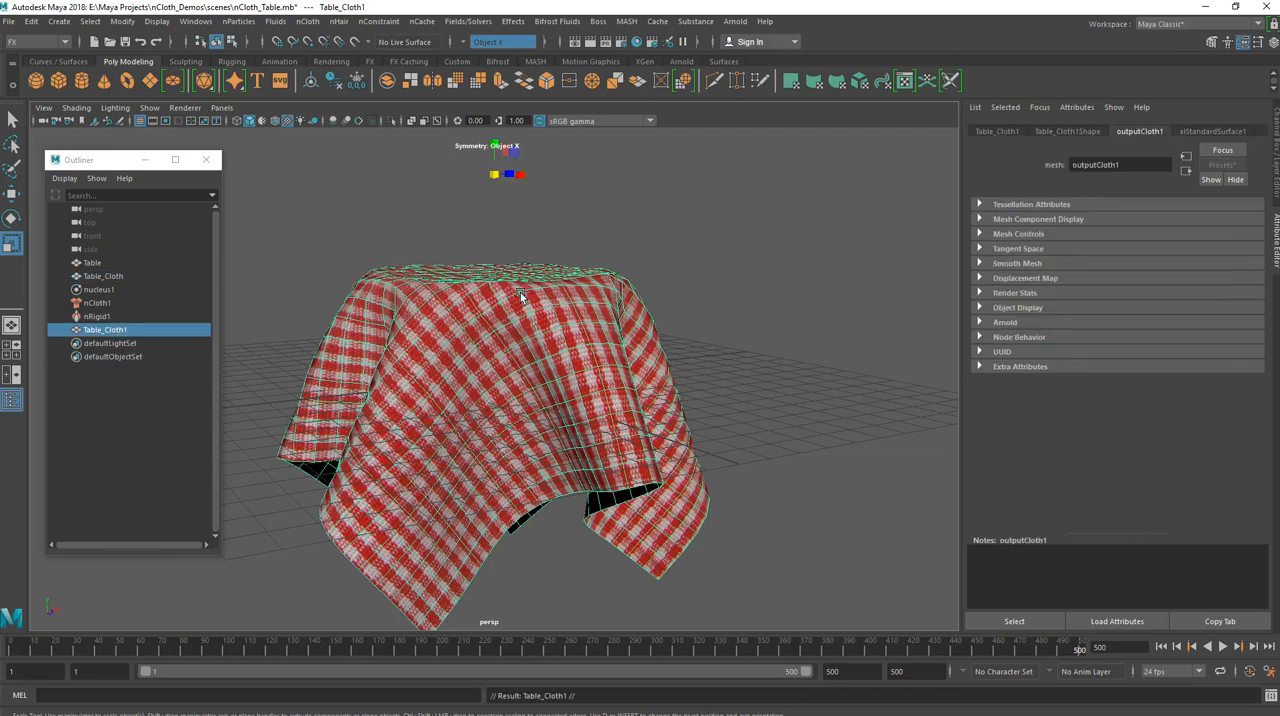
pyautogui.press('w')
pyautogui.moveTo(528, 176); pyautogui.dragTo(861, 186)
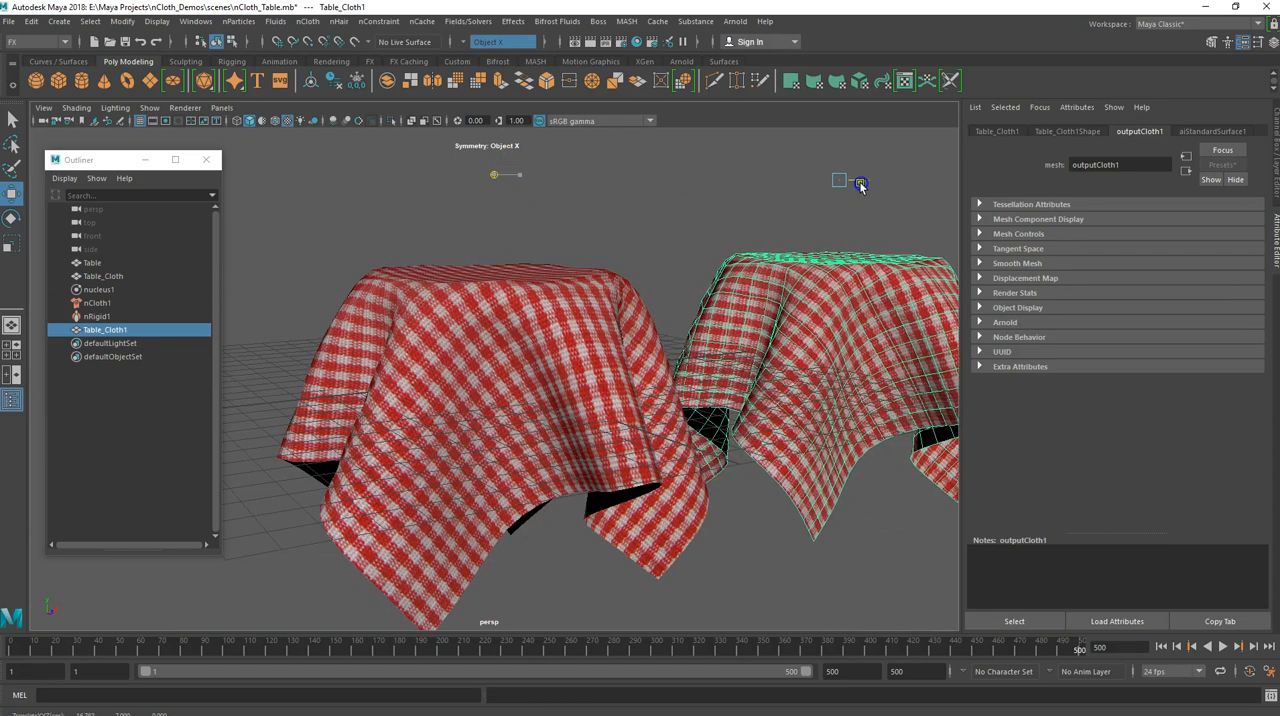
# Delete the original simulated Table_Cloth and move the draped duplicate back over the round tabletop
pyautogui.click(512, 398)
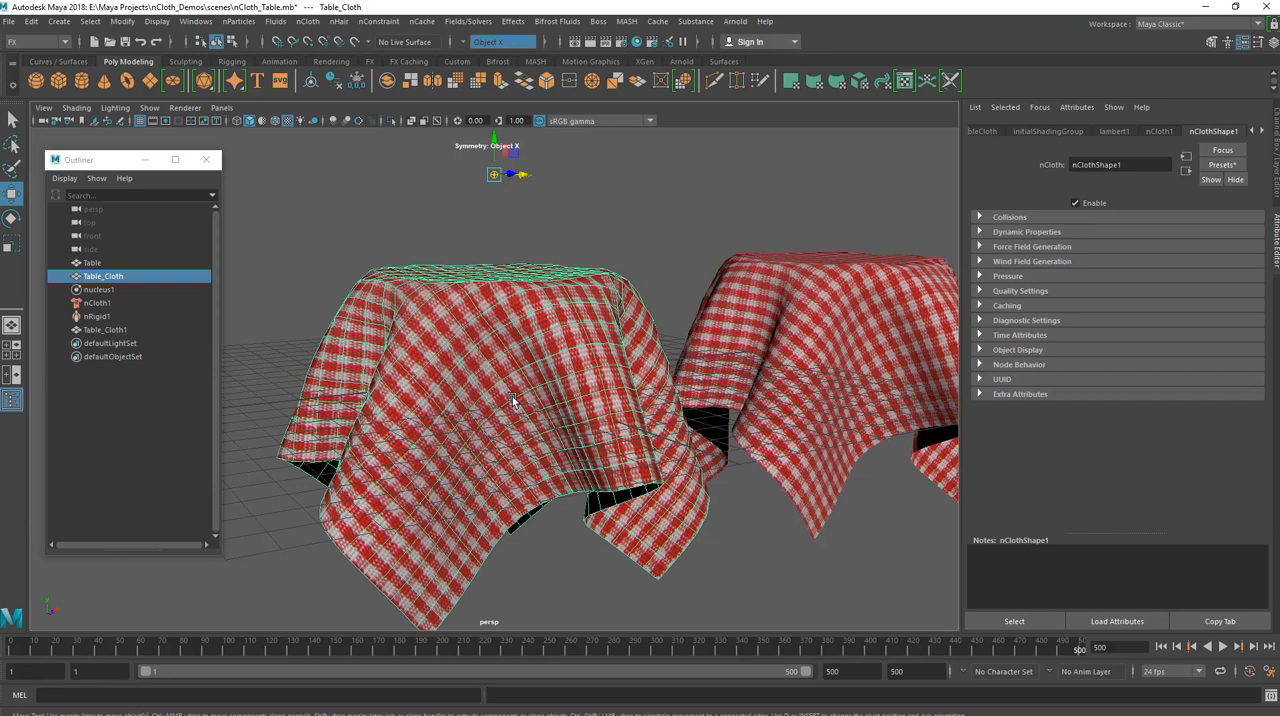
pyautogui.press('Delete')
pyautogui.click(871, 300)
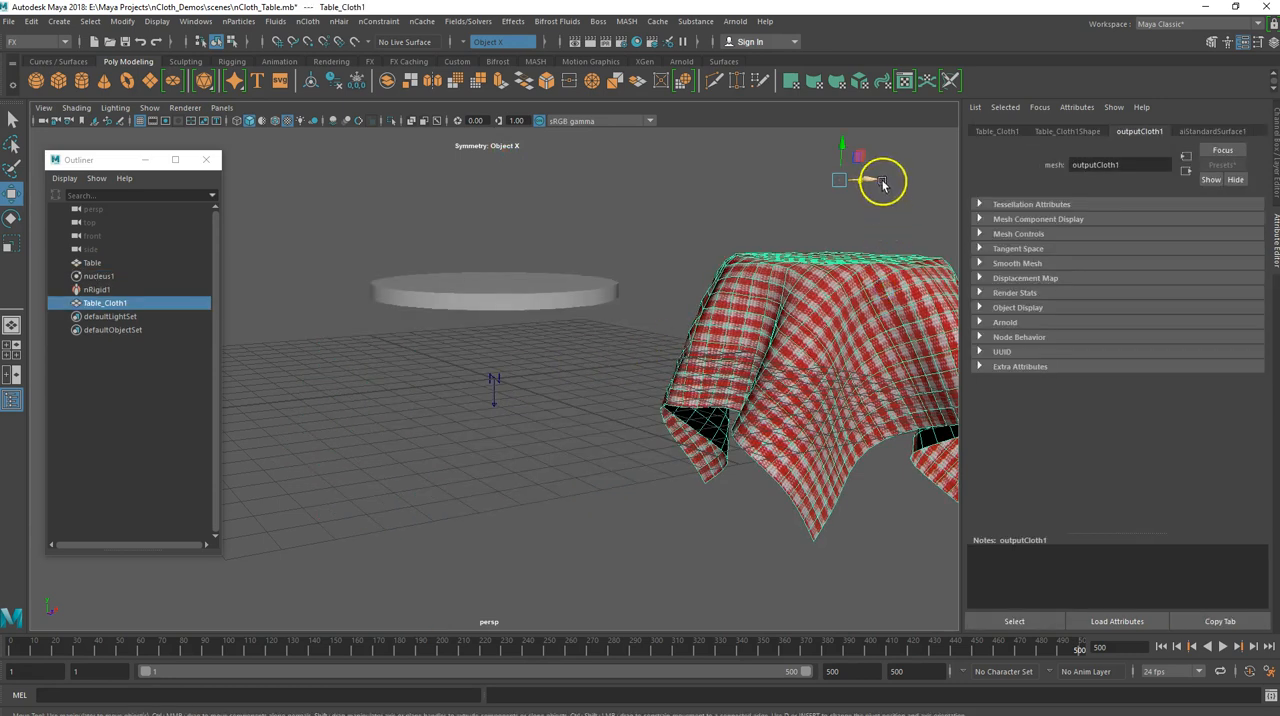
pyautogui.keyDown('alt'); pyautogui.moveTo(682, 339); pyautogui.dragTo(706, 367); pyautogui.keyUp('alt')
pyautogui.keyDown('alt'); pyautogui.moveTo(719, 346); pyautogui.dragTo(482, 264, button='middle'); pyautogui.keyUp('alt')
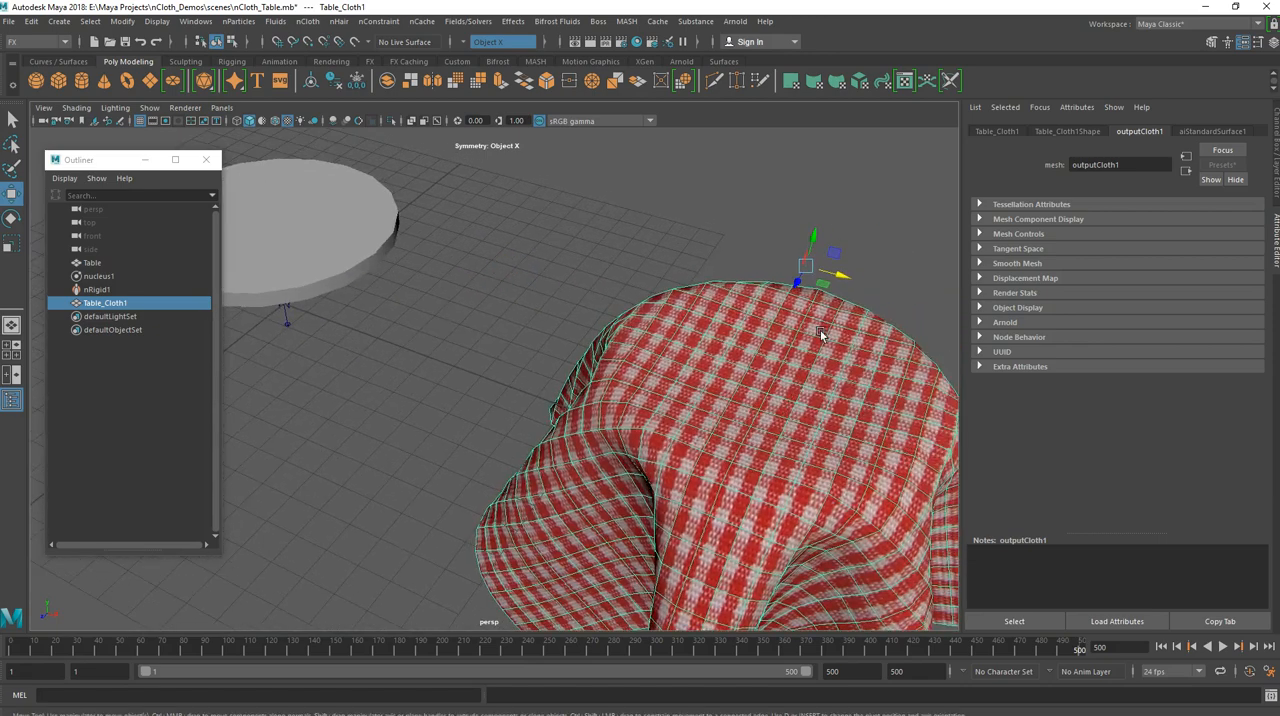
pyautogui.moveTo(845, 277); pyautogui.dragTo(248, 163)
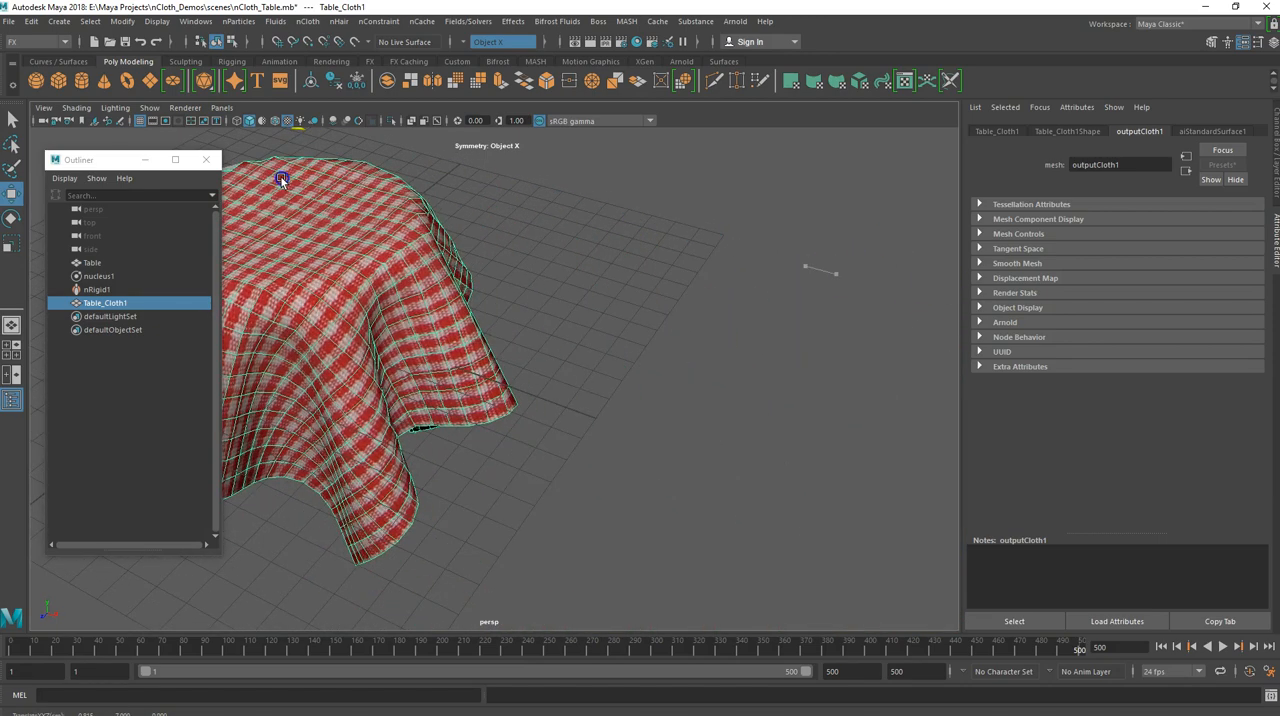
pyautogui.moveTo(367, 335)
pyautogui.keyDown('alt'); pyautogui.mouseDown()
pyautogui.moveTo(498, 315)
pyautogui.moveTo(392, 339)
pyautogui.mouseUp(); pyautogui.keyUp('alt')
pyautogui.keyDown('alt'); pyautogui.moveTo(392, 339); pyautogui.dragTo(668, 388, button='middle'); pyautogui.keyUp('alt')
pyautogui.keyDown('alt'); pyautogui.moveTo(660, 389); pyautogui.dragTo(556, 371); pyautogui.keyUp('alt')
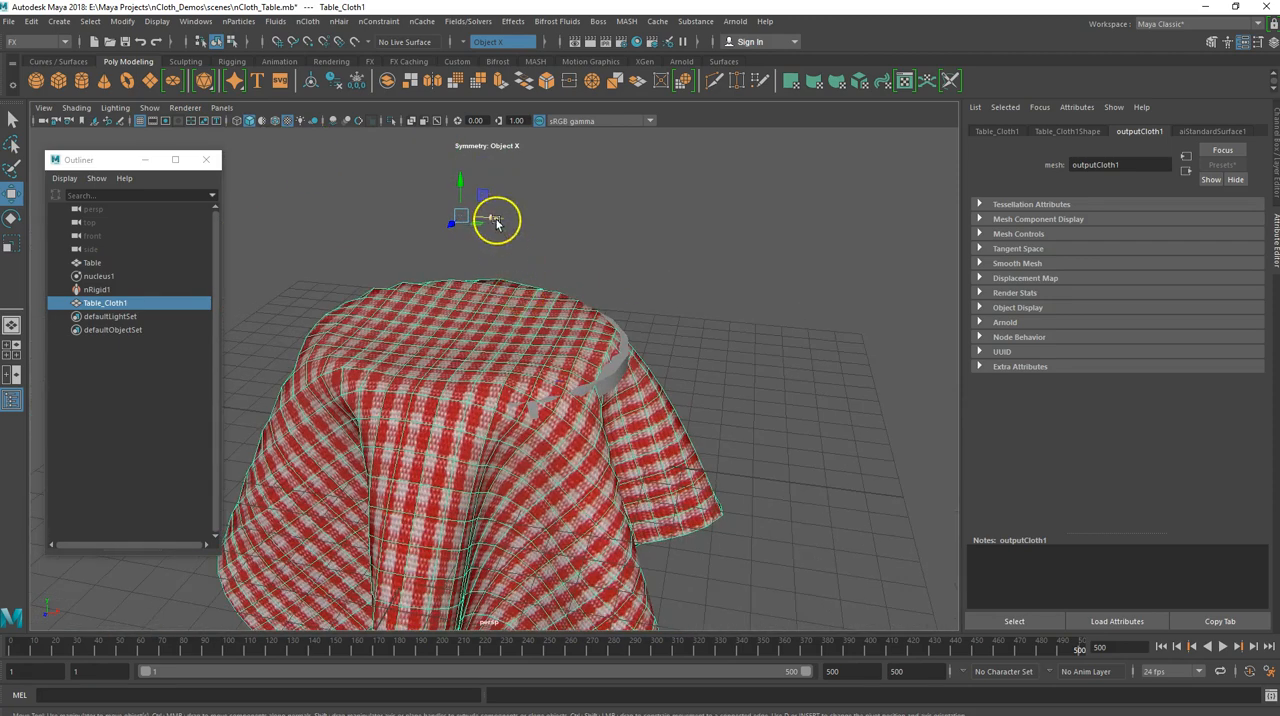
pyautogui.moveTo(497, 224); pyautogui.dragTo(516, 221)
pyautogui.moveTo(518, 327)
pyautogui.keyDown('alt'); pyautogui.mouseDown()
pyautogui.moveTo(503, 277)
pyautogui.moveTo(526, 306)
pyautogui.mouseUp(); pyautogui.keyUp('alt')
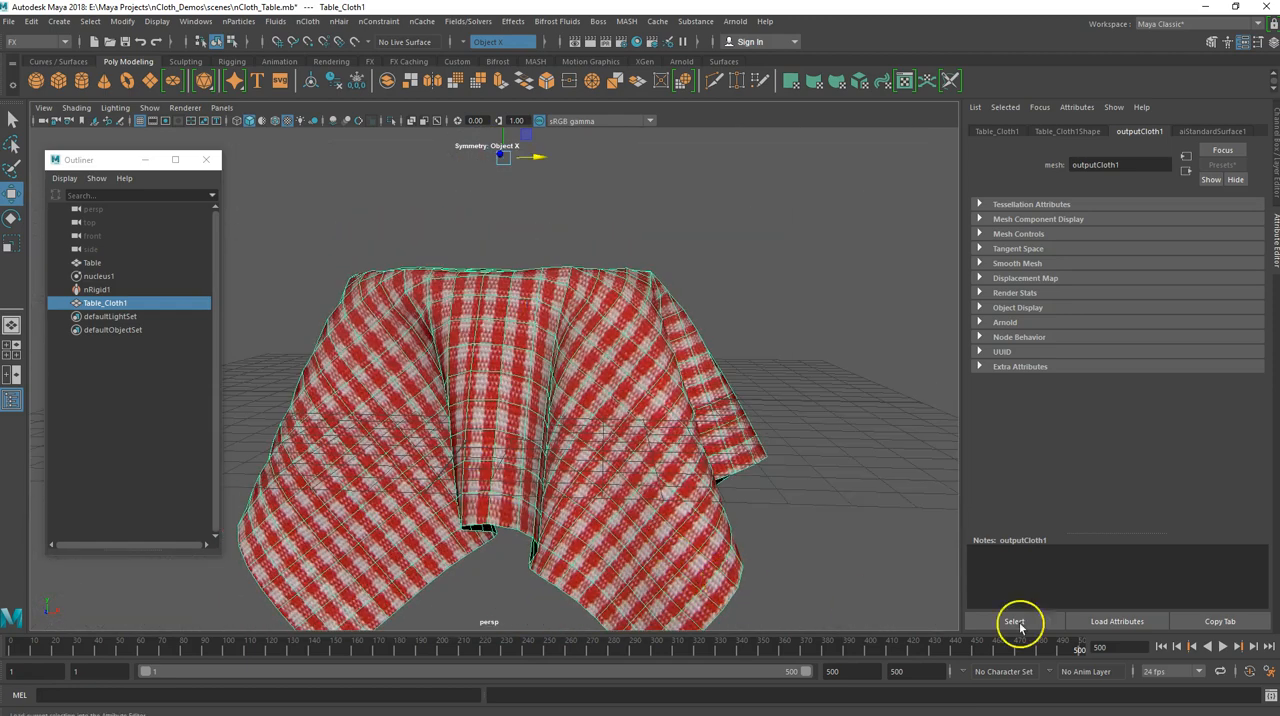
# Play the timeline from frame 1 to check whether the duplicated cloth moves, and return to the first frame
pyautogui.click(1166, 645)
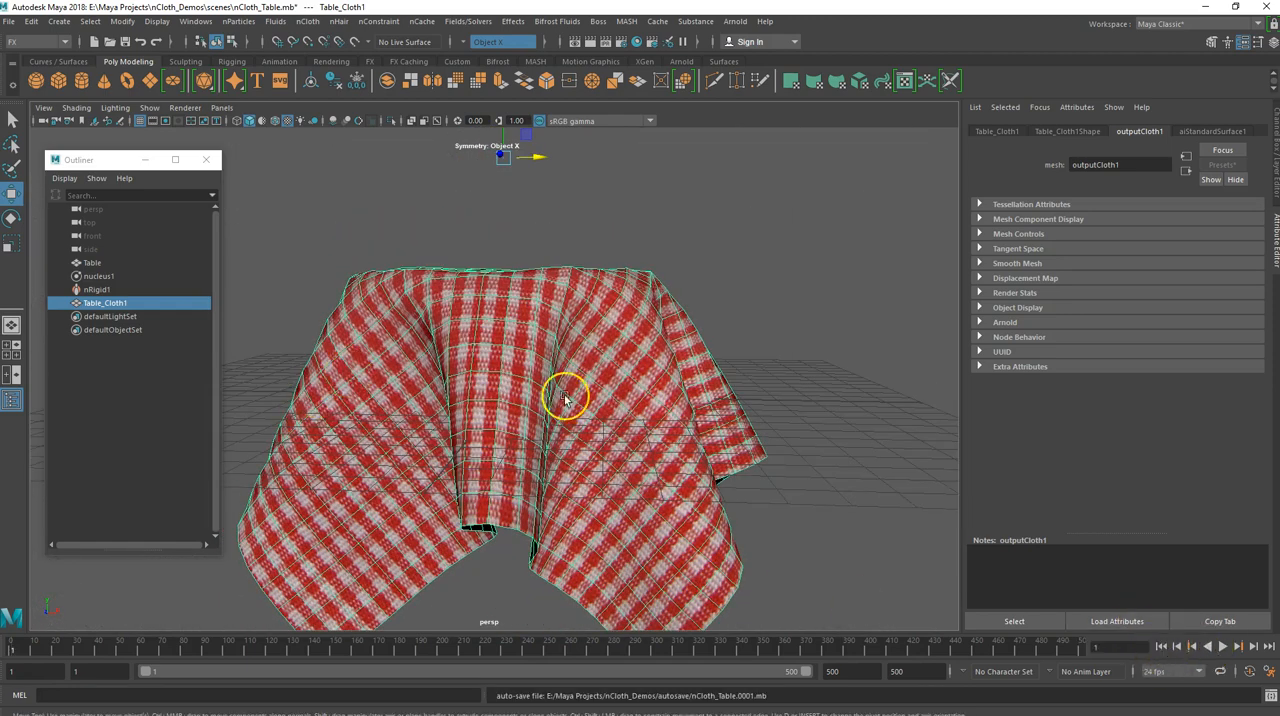
pyautogui.click(1218, 645)
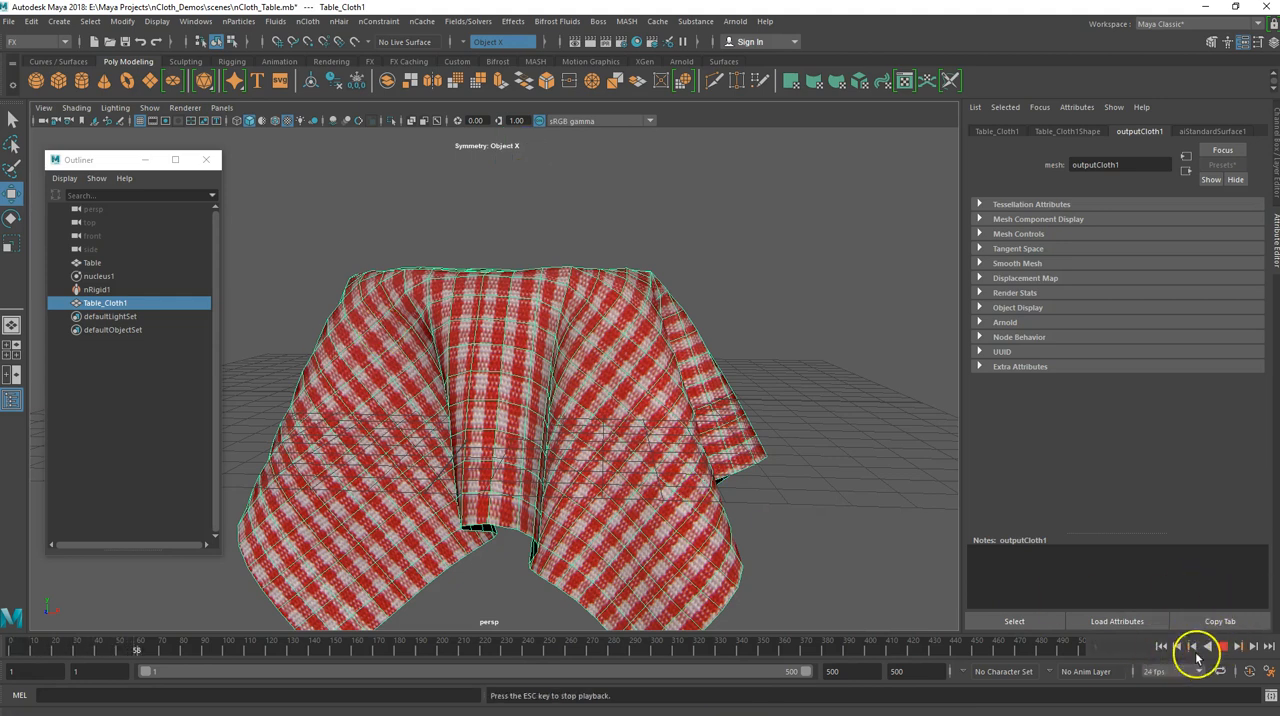
pyautogui.click(1176, 647)
pyautogui.click(480, 378)
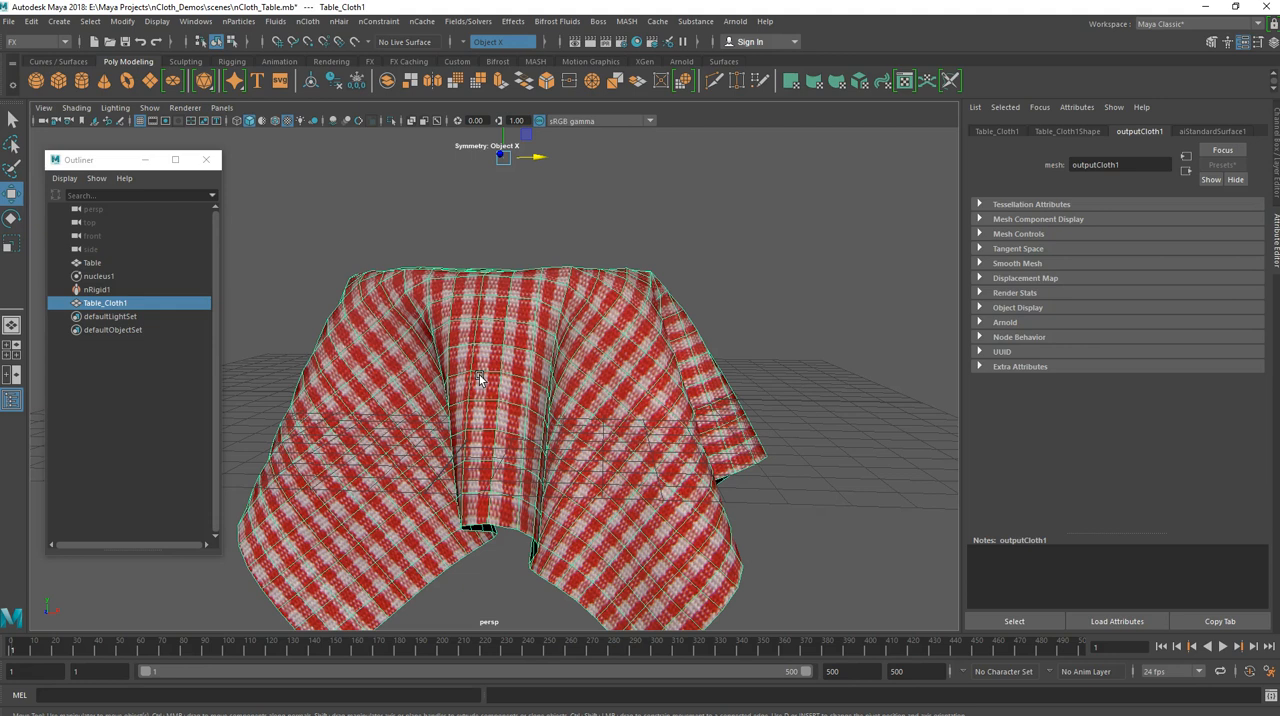
# Add an Arnold SkyDome light and render the perspective view of the draped cloth in the Arnold RenderView
pyautogui.keyDown('alt'); pyautogui.moveTo(386, 306); pyautogui.dragTo(449, 254); pyautogui.keyUp('alt')
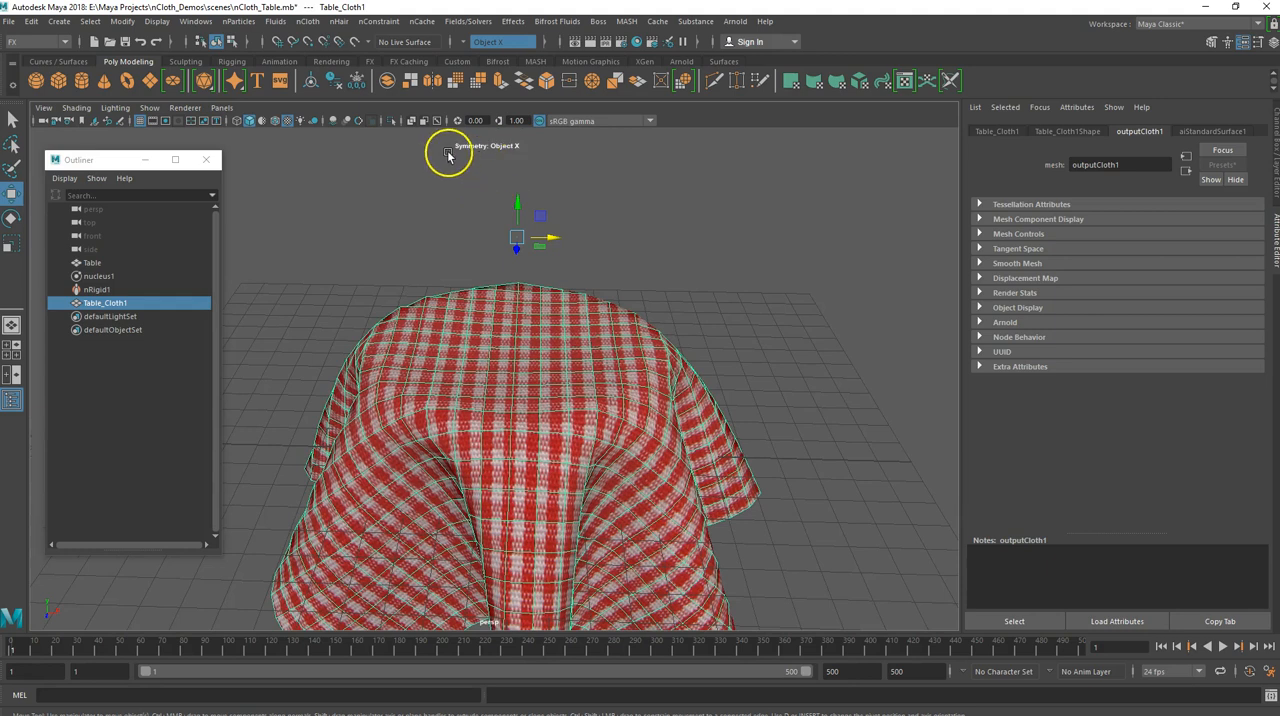
pyautogui.click(681, 62)
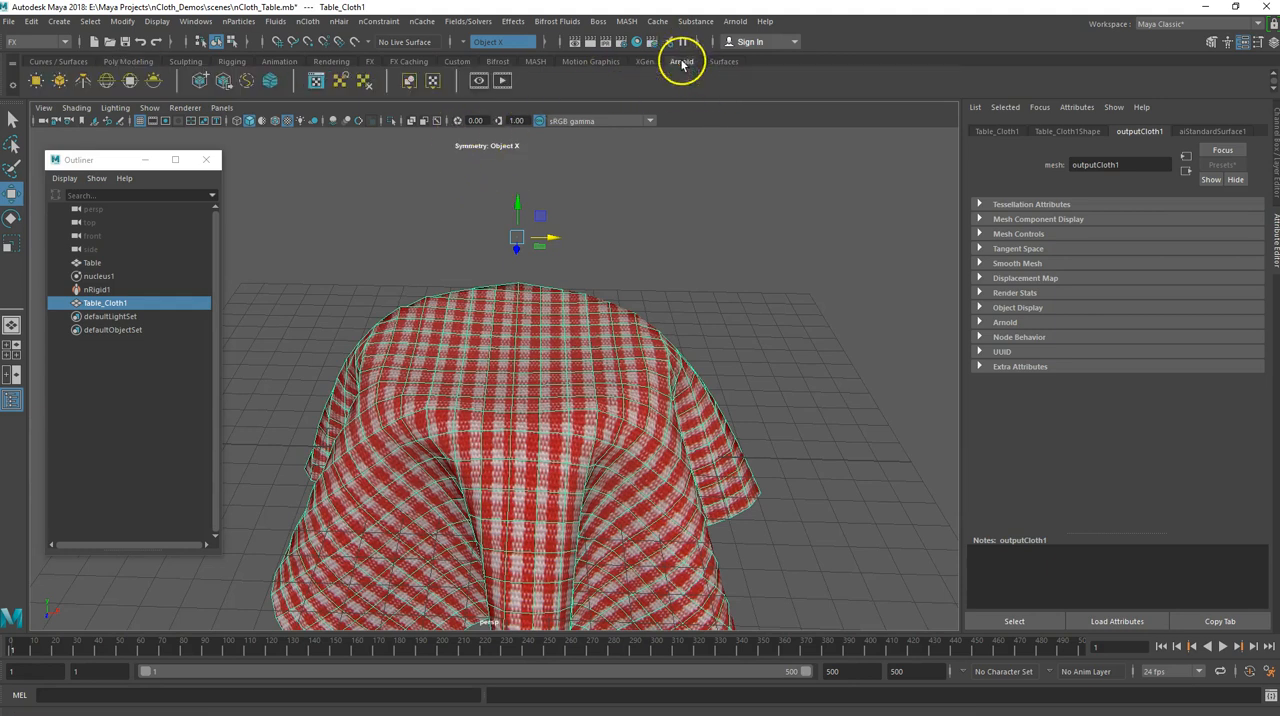
pyautogui.click(104, 80)
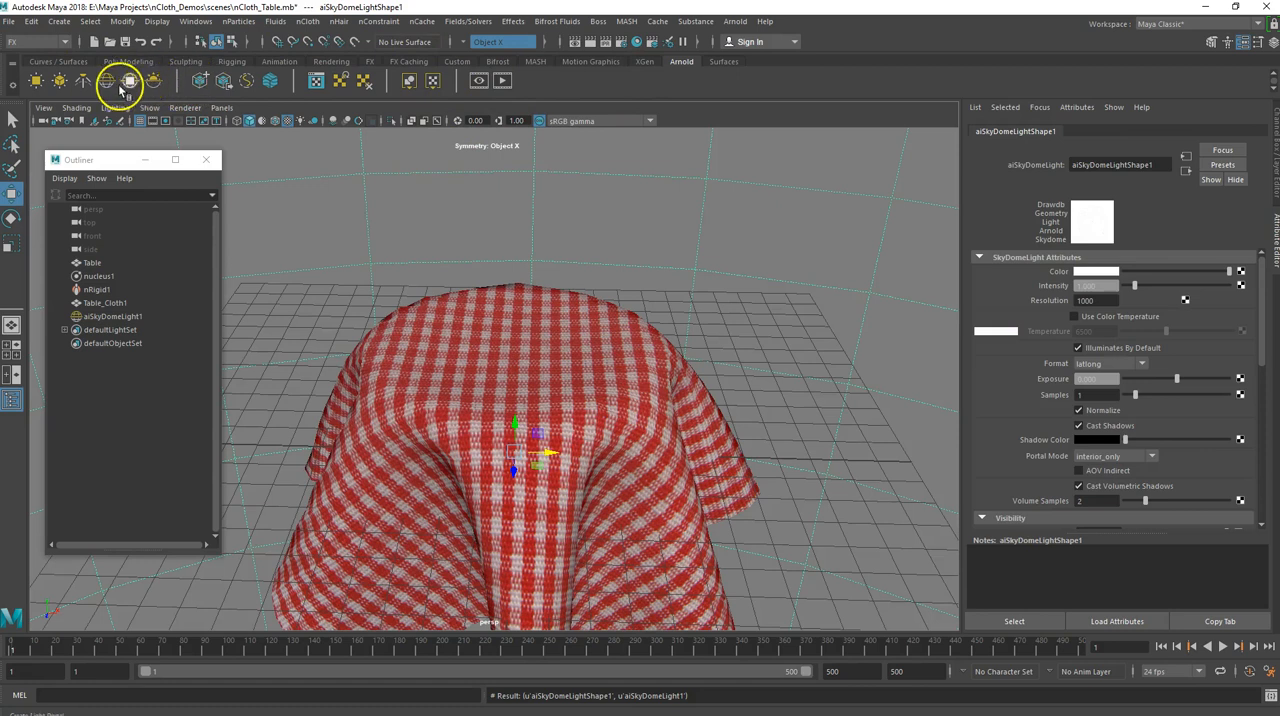
pyautogui.click(502, 81)
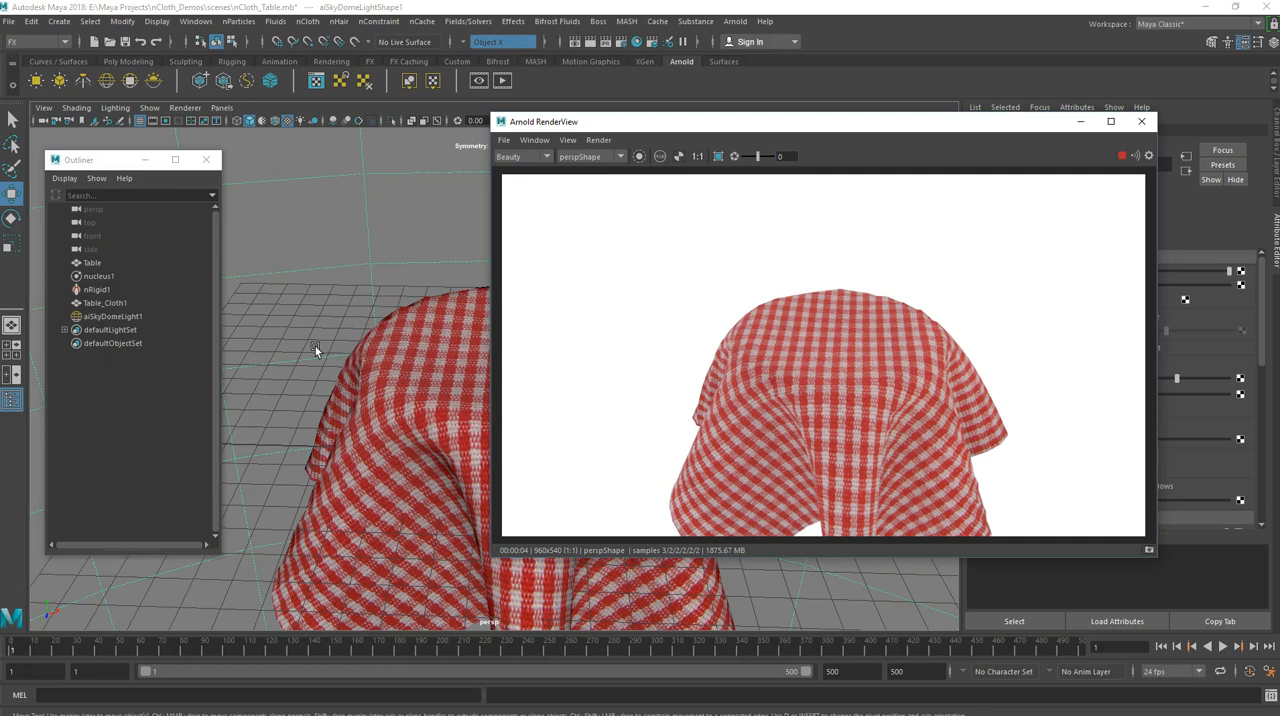
pyautogui.click(313, 317)
pyautogui.click(256, 220)
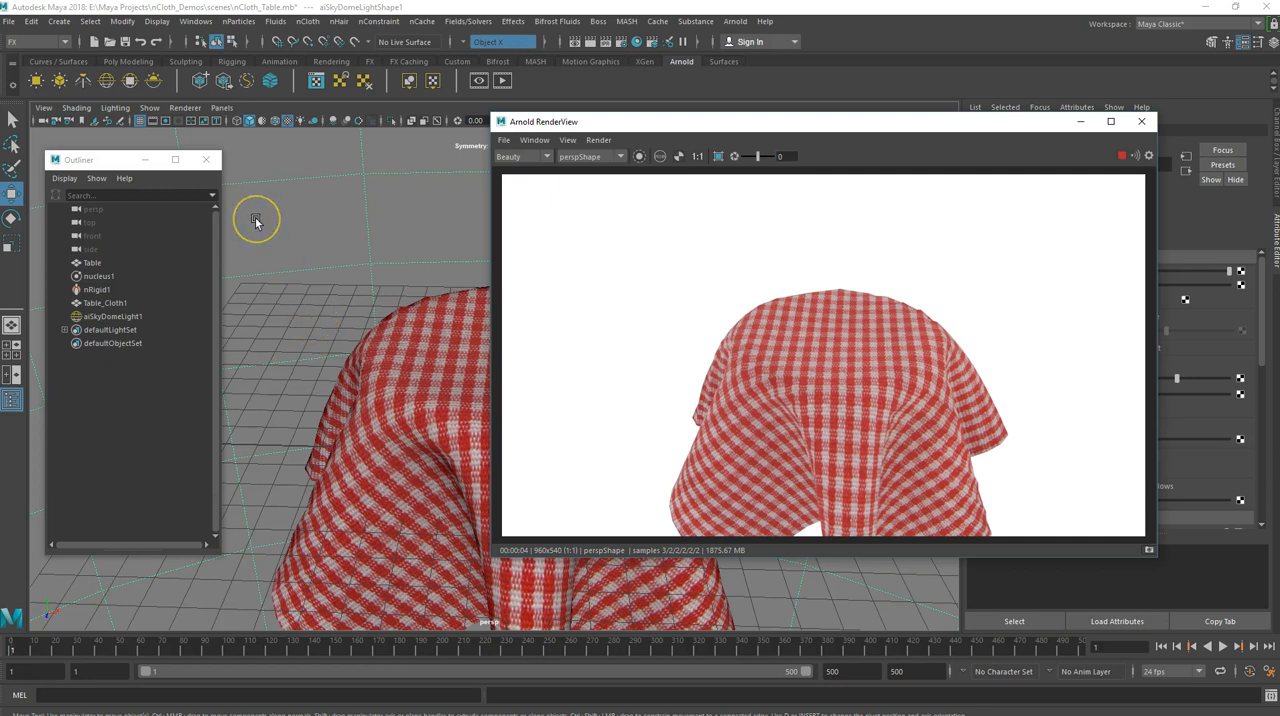